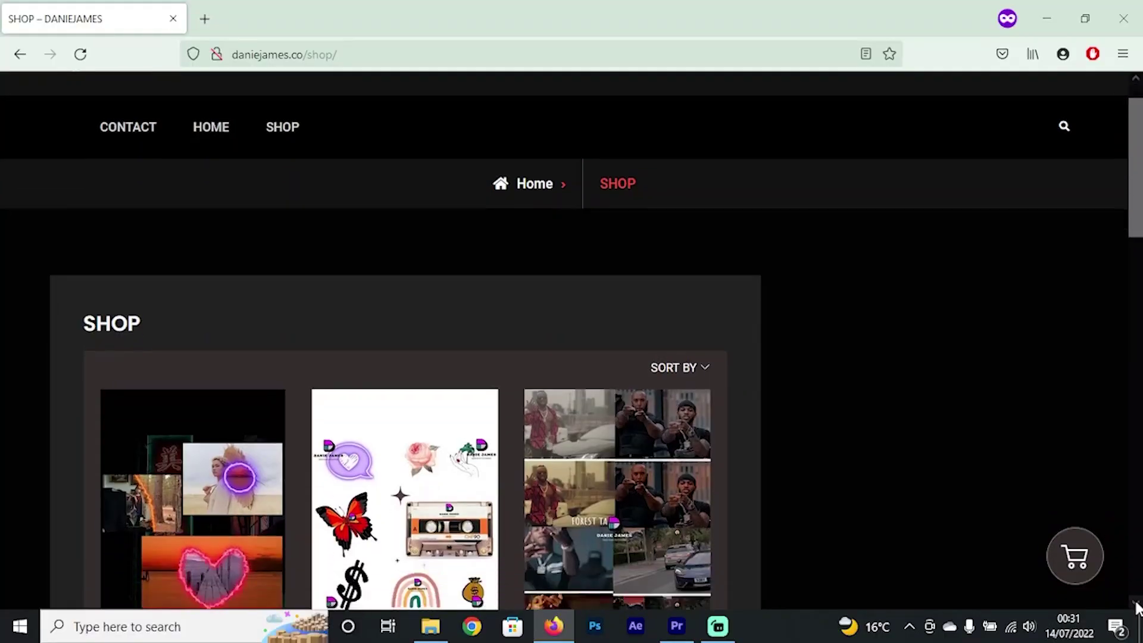
Step: Scroll the daniejames.co shop listing down to the last product packs, then scrub the clip
{"action": "scroll", "coordinate": [1138, 607], "scroll_direction": "down", "scroll_amount": 3}
{"action": "scroll", "coordinate": [1137, 607], "scroll_direction": "down", "scroll_amount": 6}
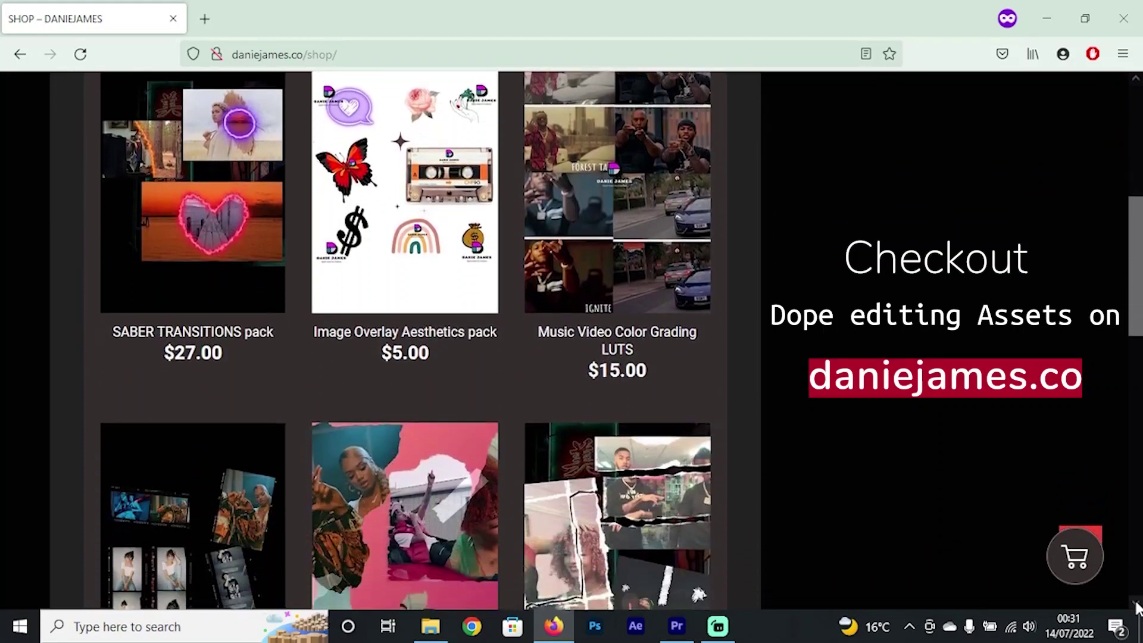
{"action": "scroll", "coordinate": [1137, 608], "scroll_direction": "down", "scroll_amount": 6}
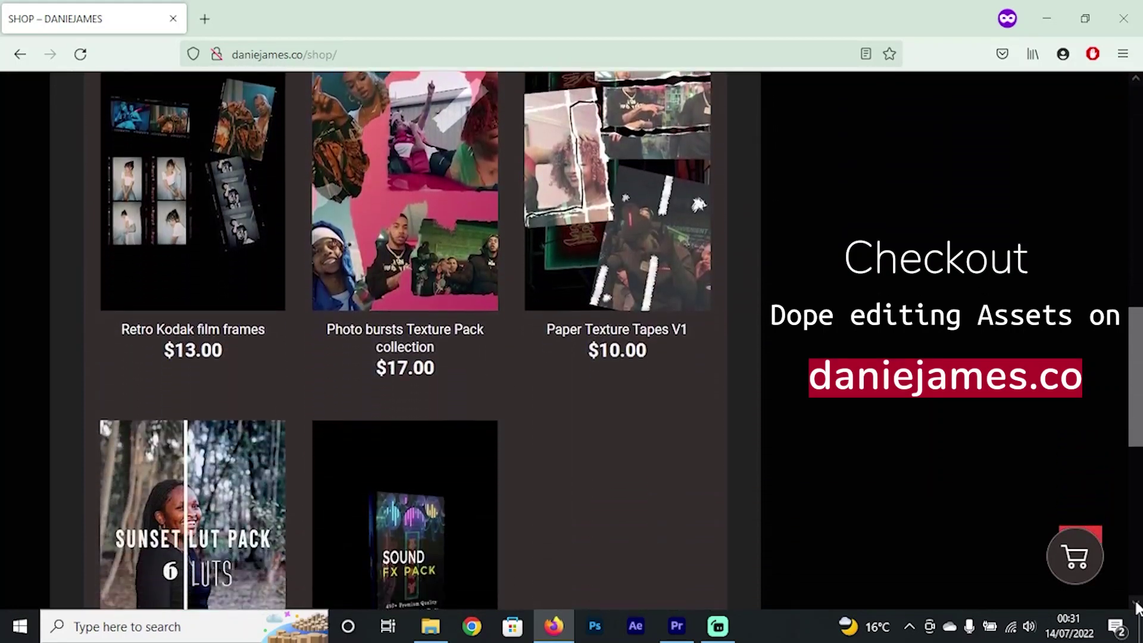
{"action": "scroll", "coordinate": [1138, 607], "scroll_direction": "down", "scroll_amount": 4}
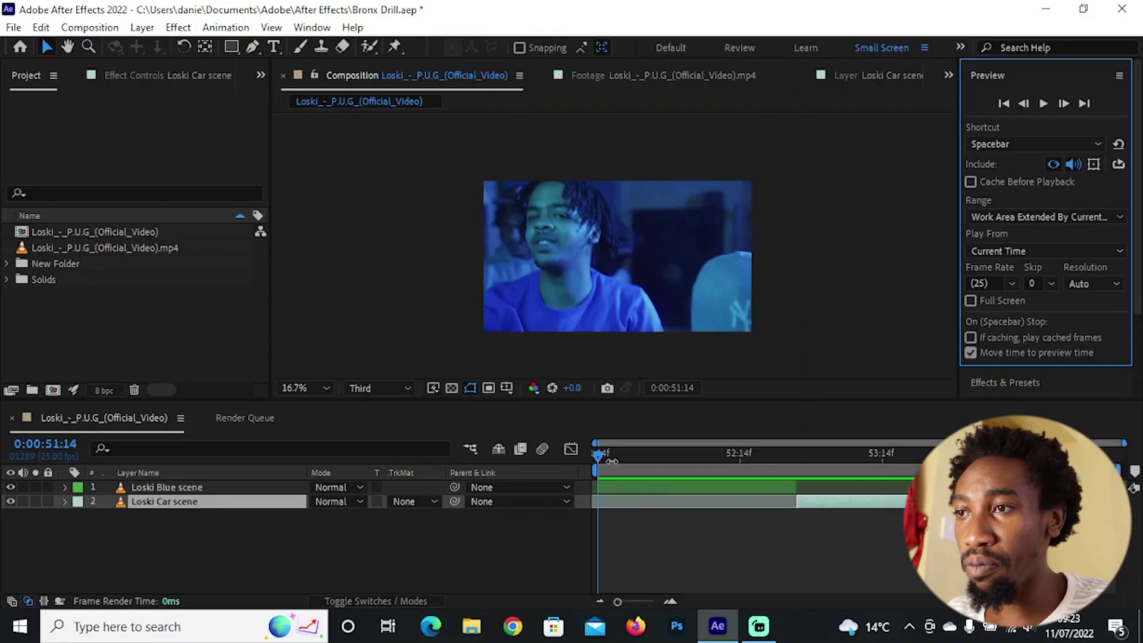
{"action": "left_click_drag", "start_coordinate": [602, 456], "coordinate": [695, 473]}
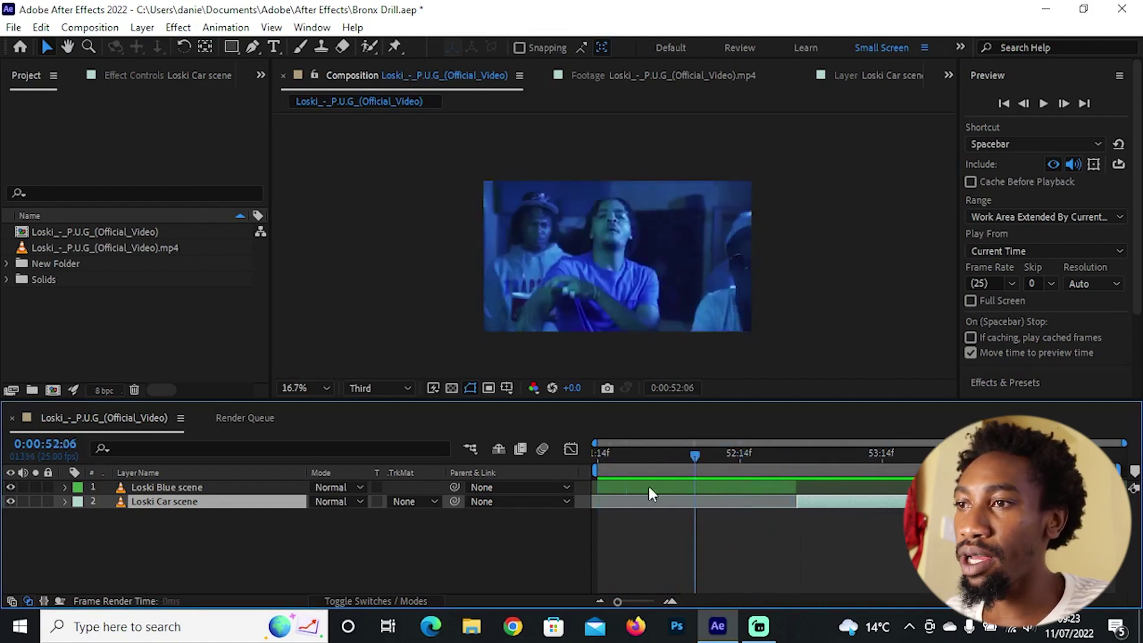
Step: Jump to the composition start, select the Loski Blue scene layer, and scrub back to frame one
{"action": "key", "text": "Home"}
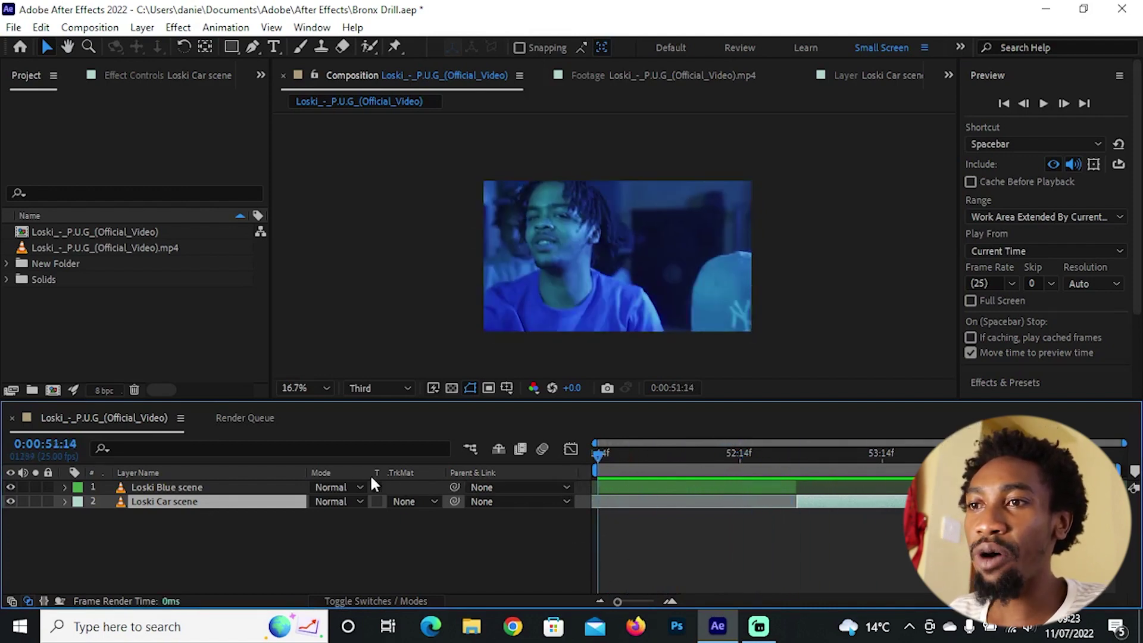
{"action": "left_click", "coordinate": [206, 489]}
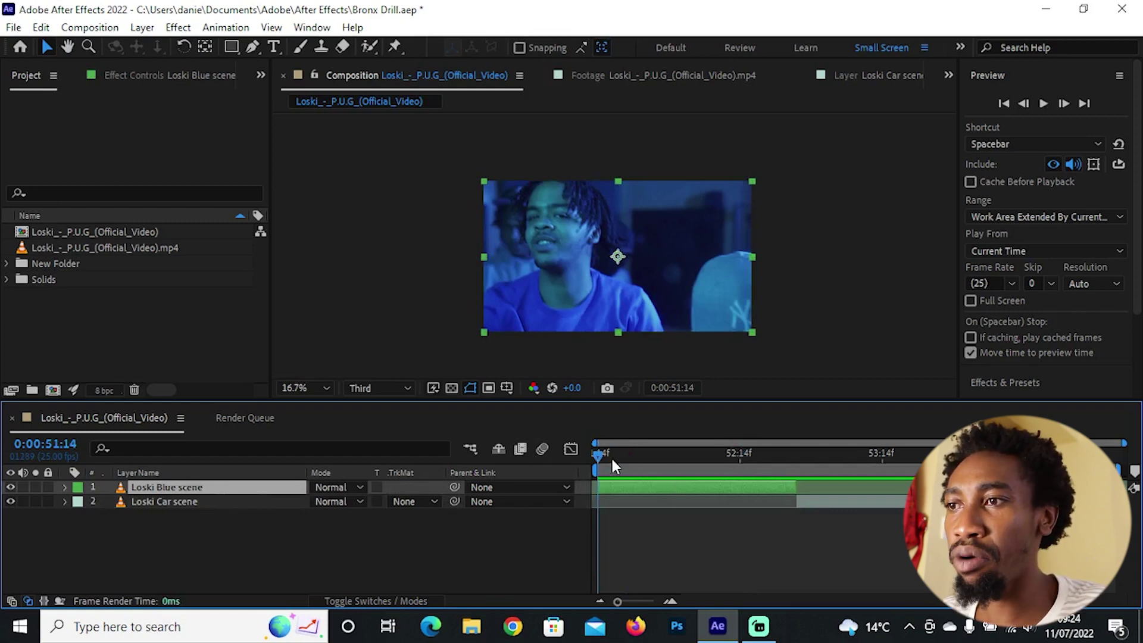
{"action": "left_click_drag", "start_coordinate": [612, 457], "coordinate": [597, 459]}
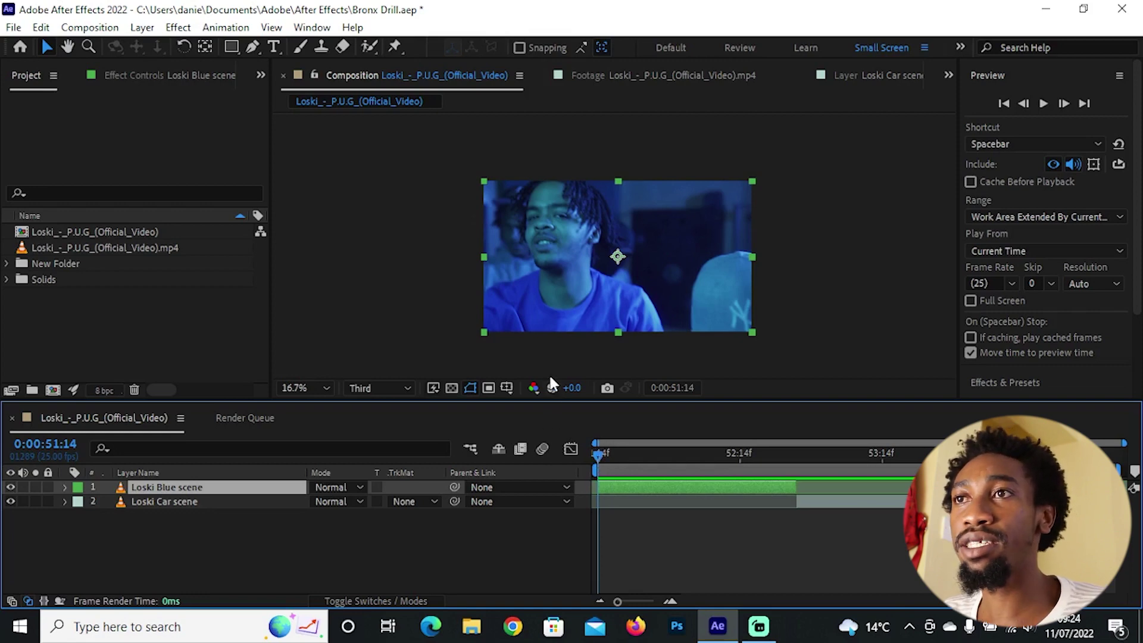
Step: Show the Brushes and Paint panels from the Window menu
{"action": "left_click", "coordinate": [315, 29]}
{"action": "left_click", "coordinate": [411, 133]}
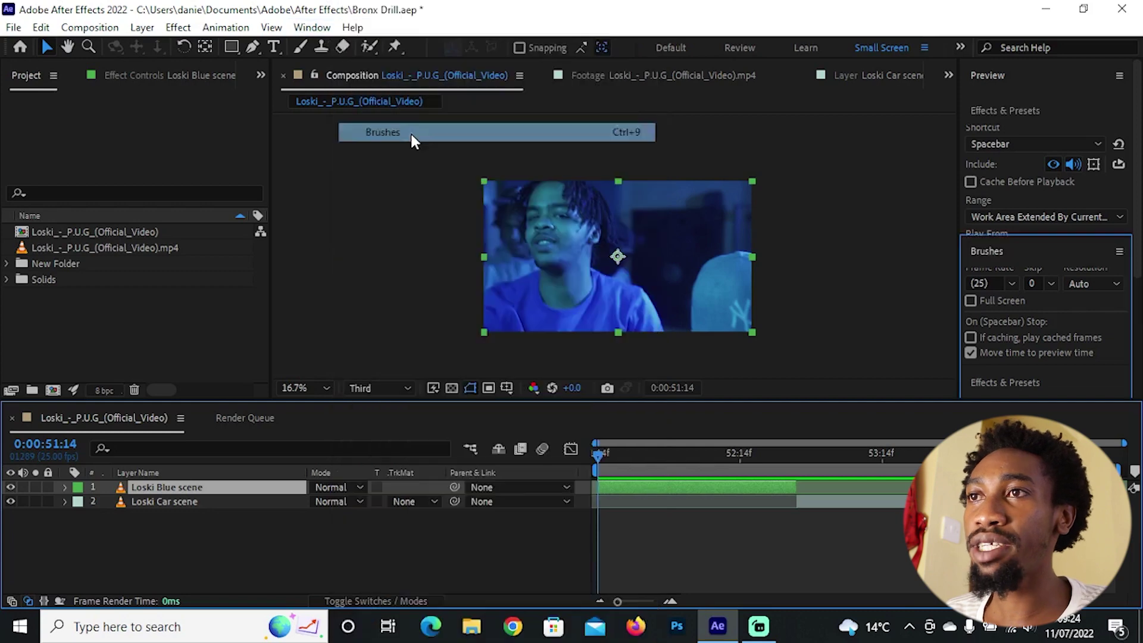
{"action": "left_click", "coordinate": [314, 28]}
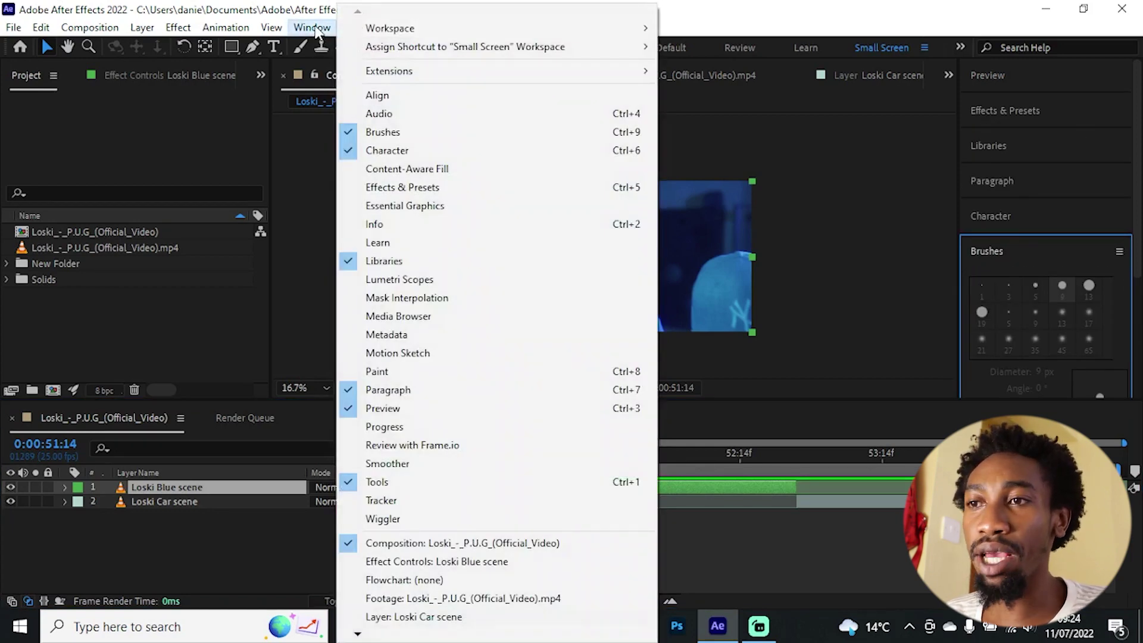
{"action": "left_click", "coordinate": [413, 369]}
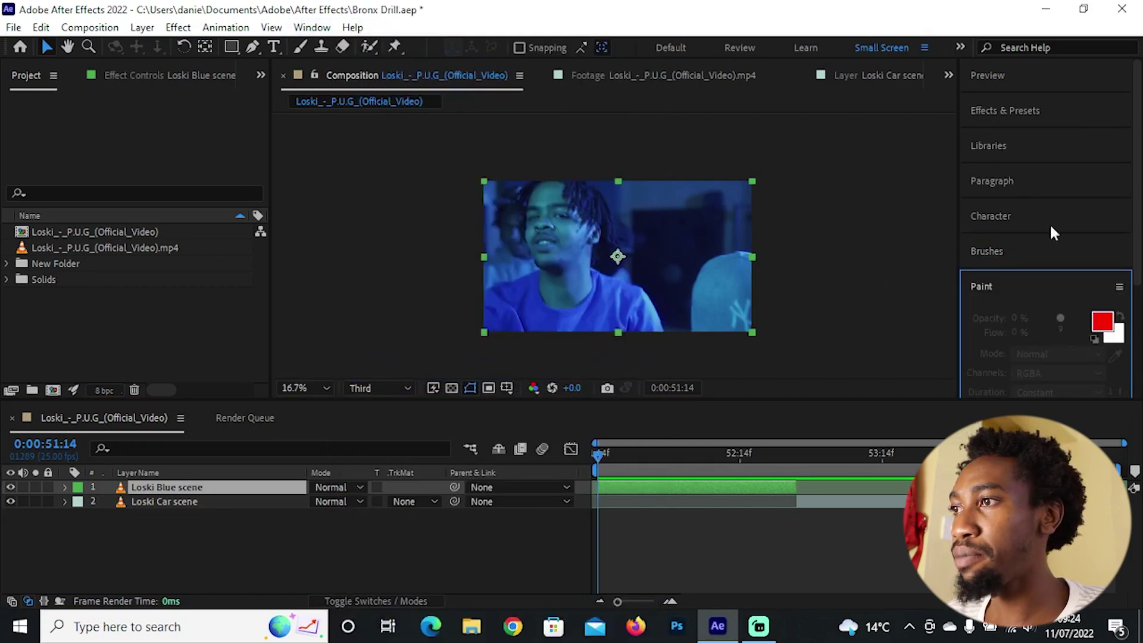
Step: Dock Brushes at the top of the side panels with Paint below it, and expand both
{"action": "left_click_drag", "start_coordinate": [1011, 252], "coordinate": [1003, 88]}
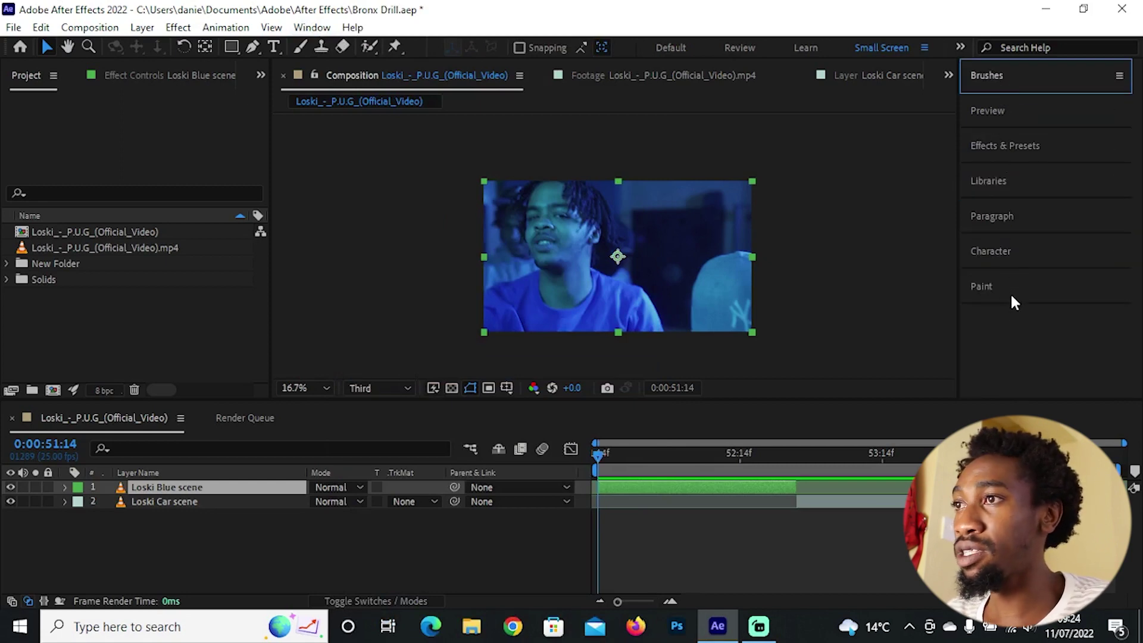
{"action": "left_click_drag", "start_coordinate": [1015, 292], "coordinate": [1007, 117]}
{"action": "left_click", "coordinate": [1040, 107]}
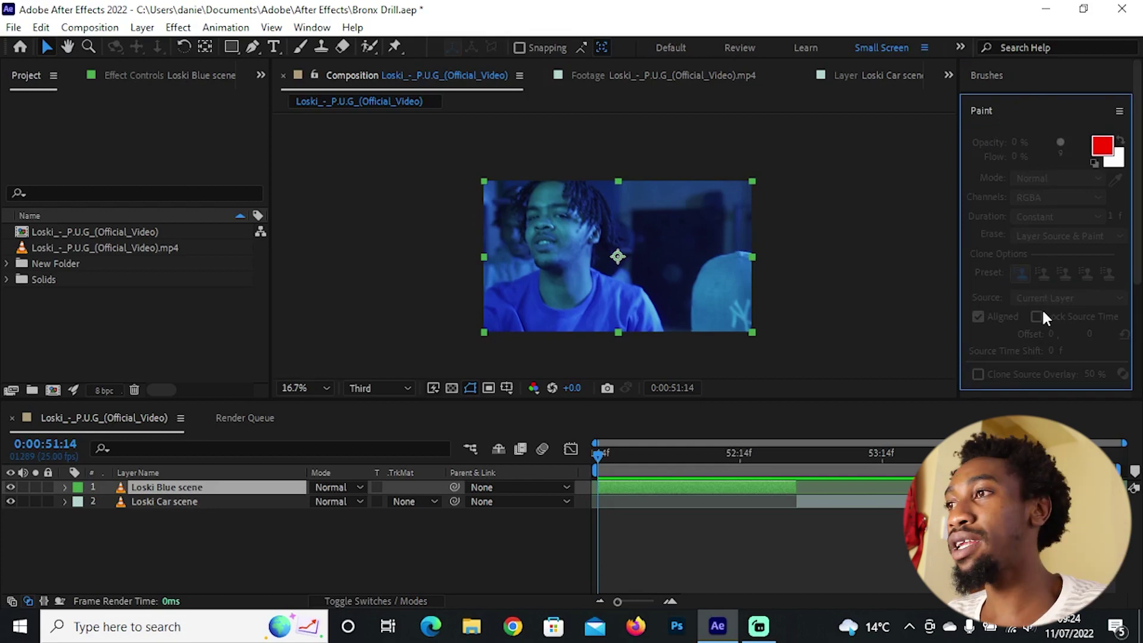
{"action": "left_click", "coordinate": [989, 76]}
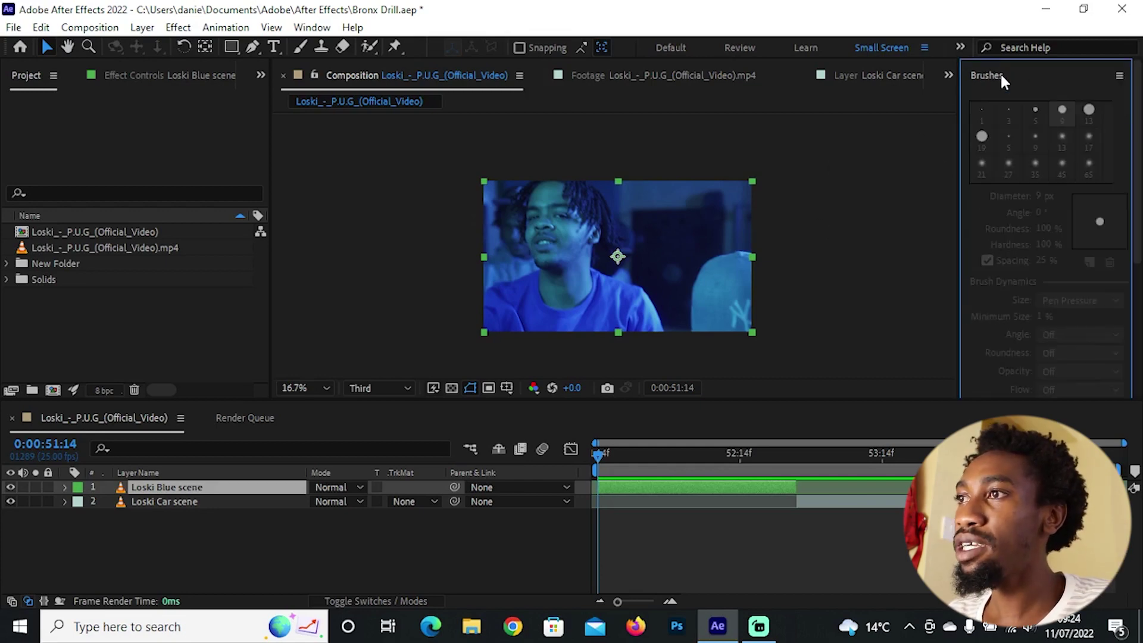
Step: Select the Brush tool with a 9 px hard round tip
{"action": "left_click", "coordinate": [303, 45]}
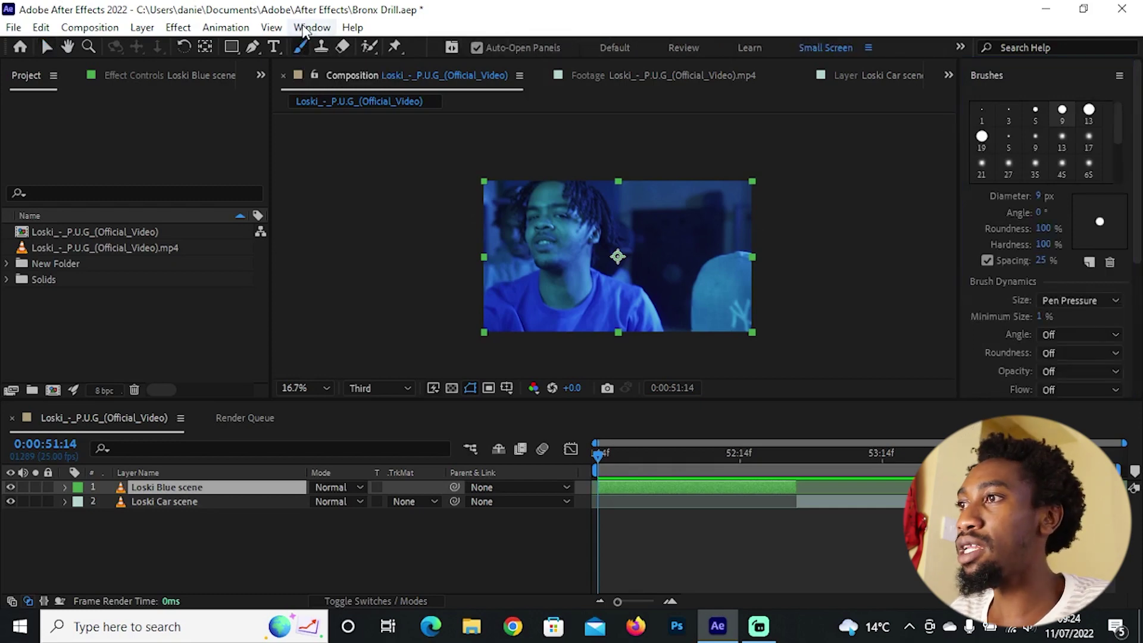
{"action": "left_click", "coordinate": [1089, 110]}
{"action": "left_click", "coordinate": [1063, 110]}
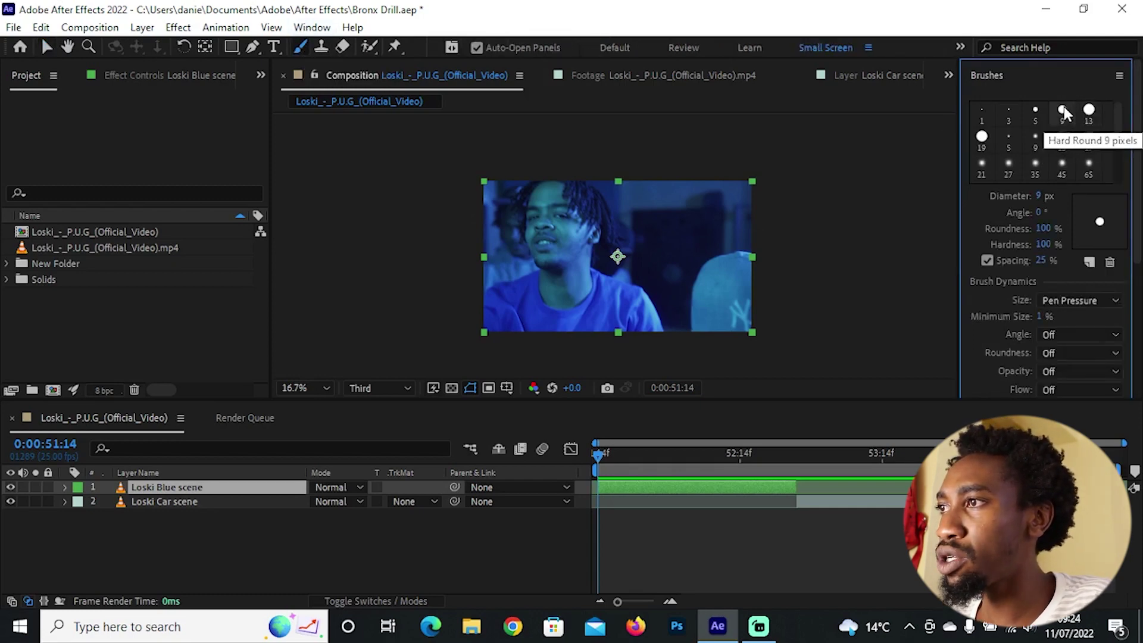
{"action": "left_click", "coordinate": [1089, 112]}
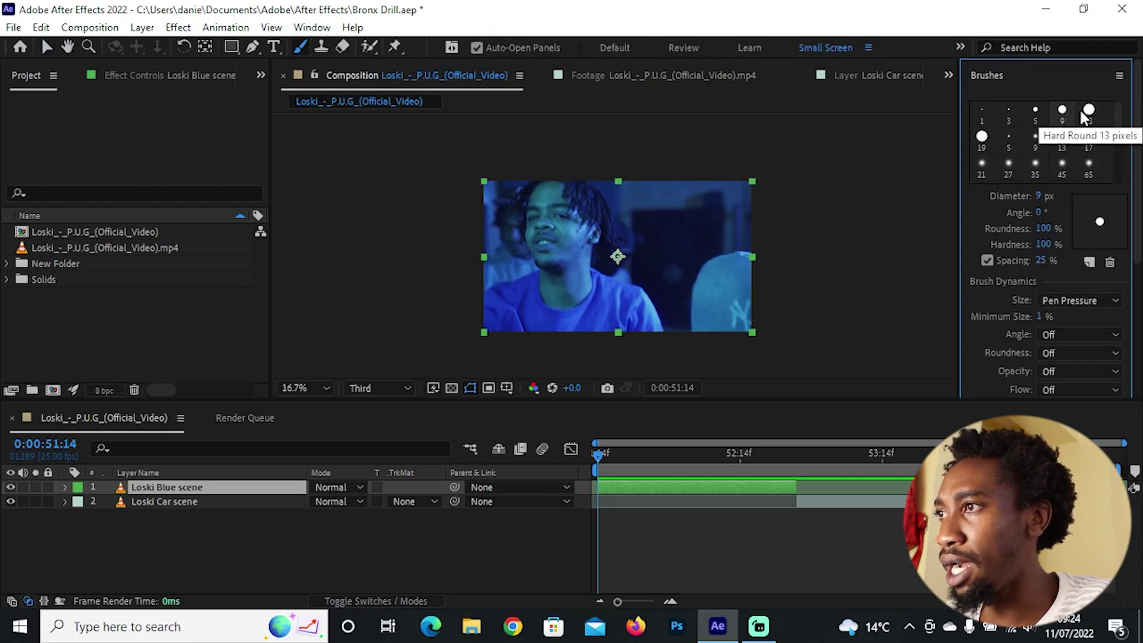
{"action": "left_click", "coordinate": [1066, 111]}
{"action": "left_click_drag", "start_coordinate": [1044, 197], "coordinate": [1047, 194]}
Step: Set the foreground paint colour to pink FF0060
{"action": "left_click", "coordinate": [1012, 76]}
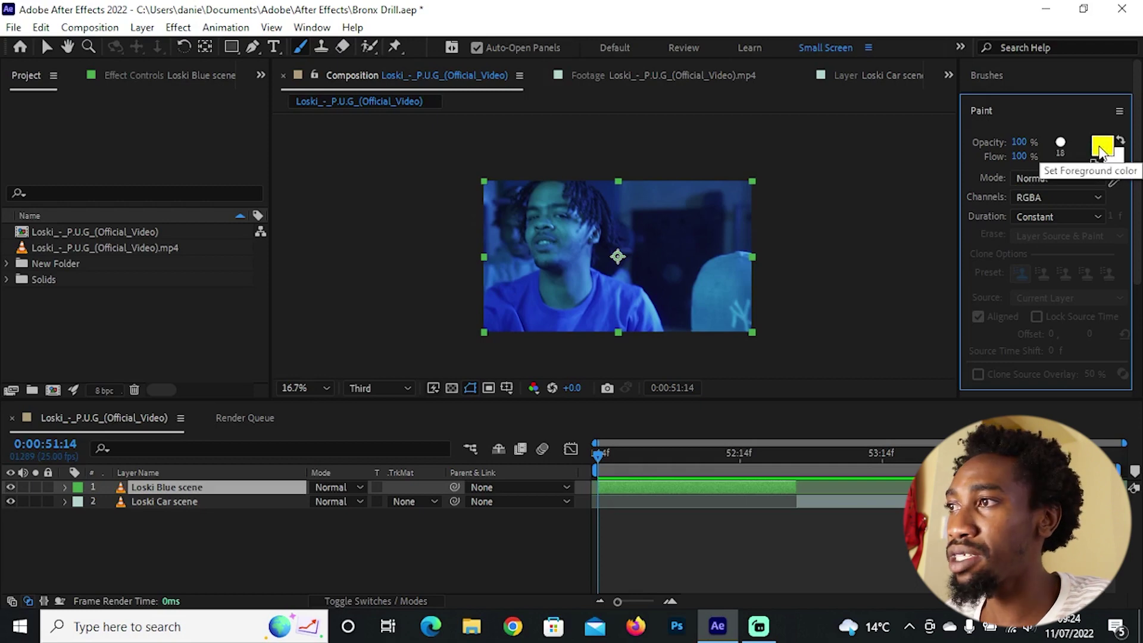
{"action": "left_click", "coordinate": [1103, 152]}
{"action": "left_click", "coordinate": [600, 219]}
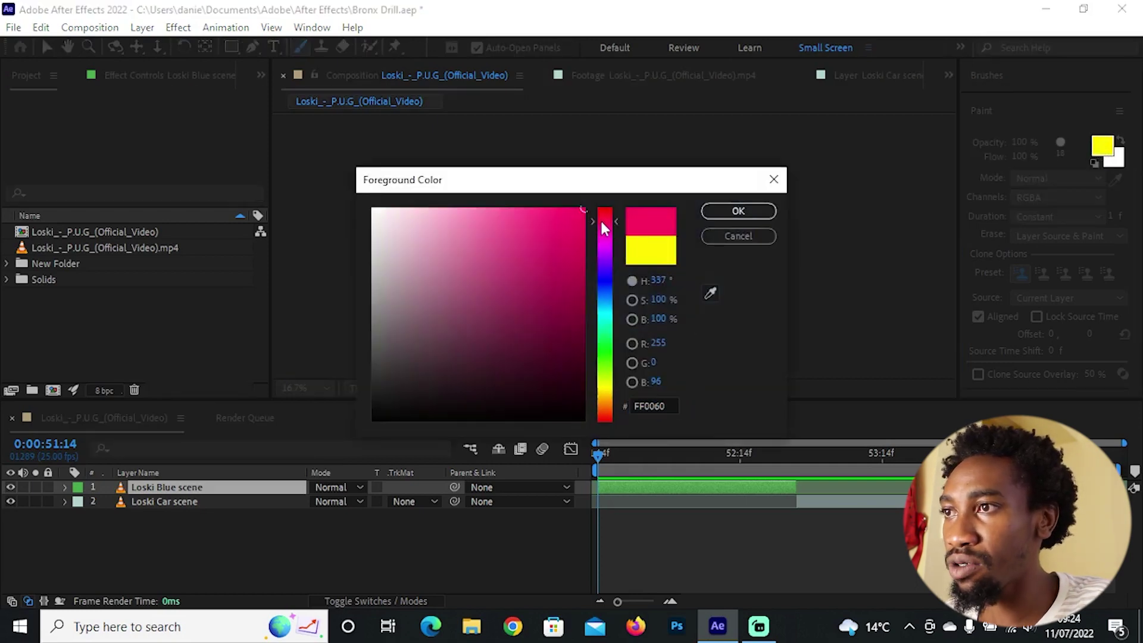
{"action": "left_click", "coordinate": [739, 212]}
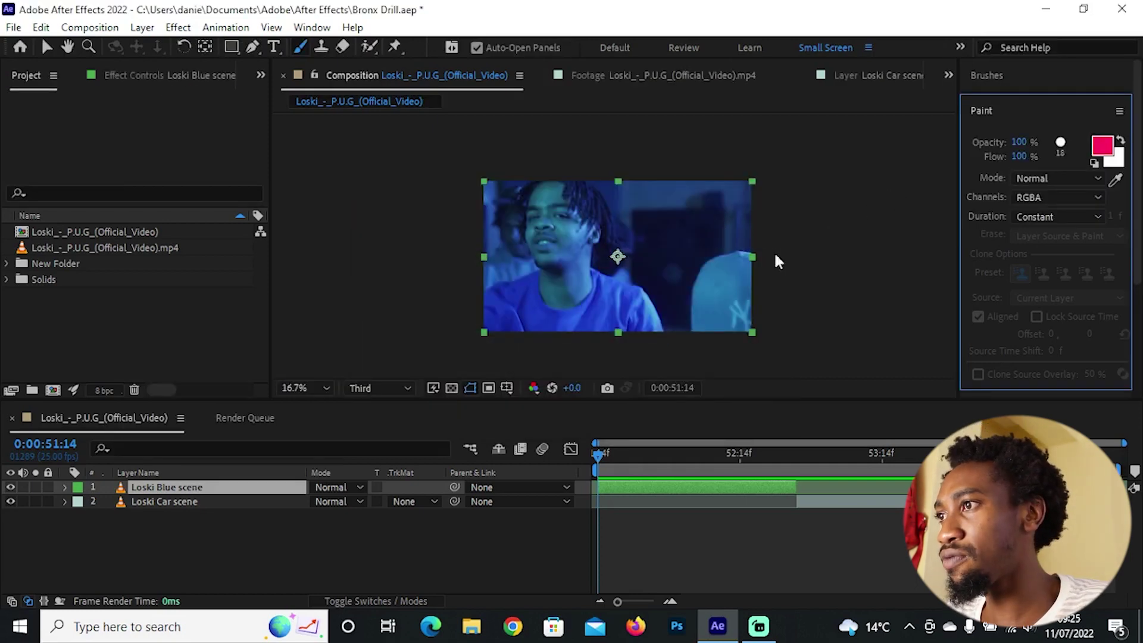
Step: Set the Paint panel stroke duration to Single Frame
{"action": "left_click", "coordinate": [1033, 213]}
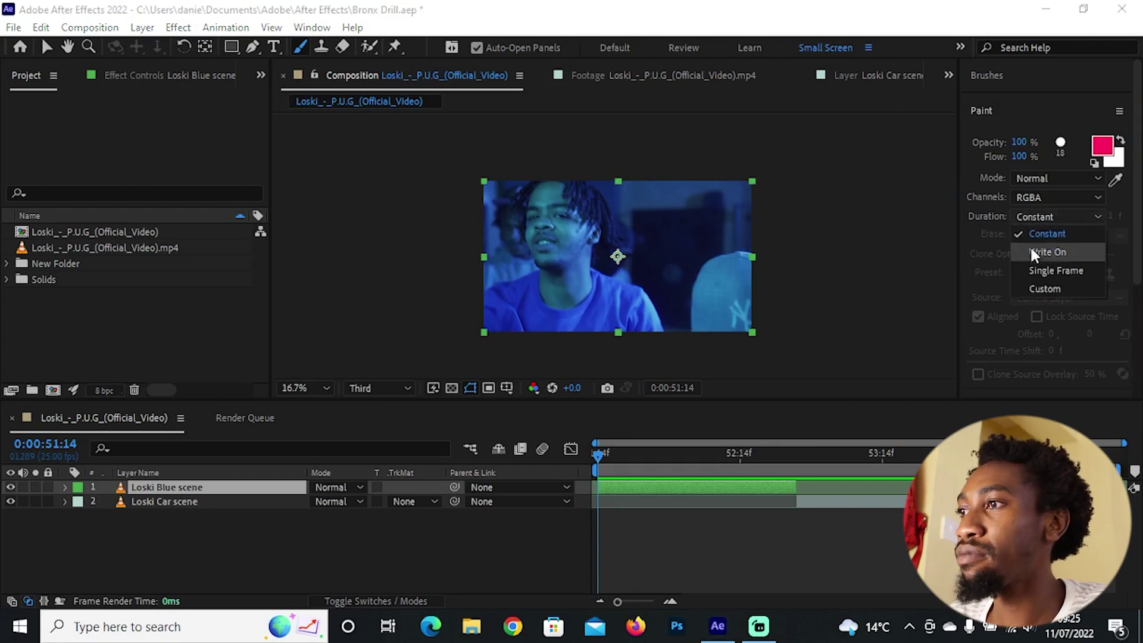
{"action": "left_click", "coordinate": [1042, 262]}
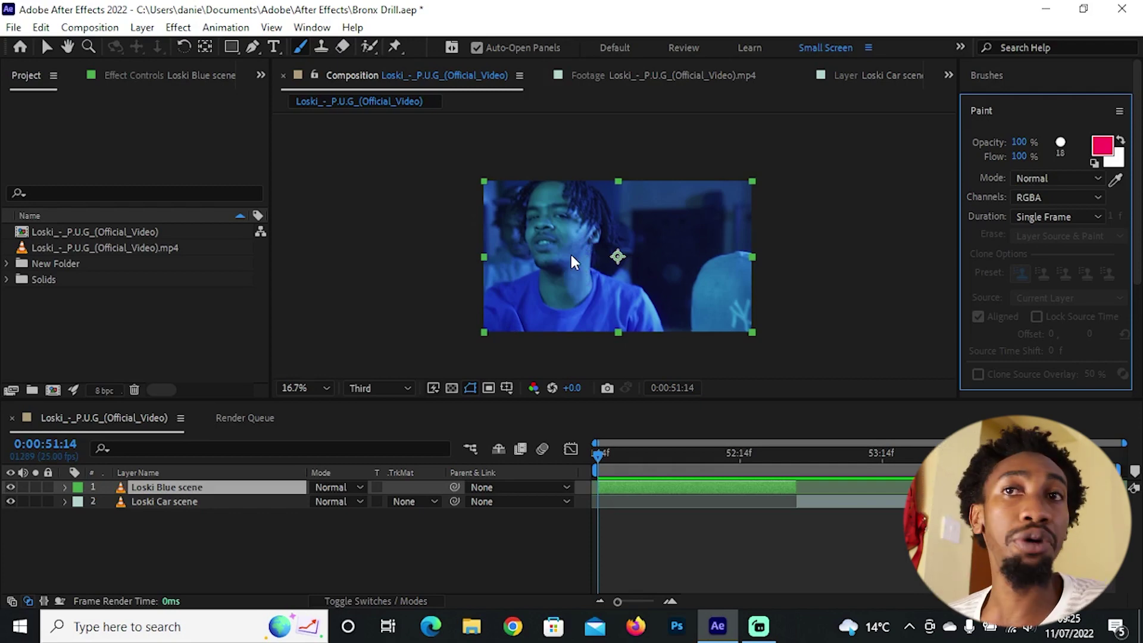
{"action": "left_click", "coordinate": [1046, 220]}
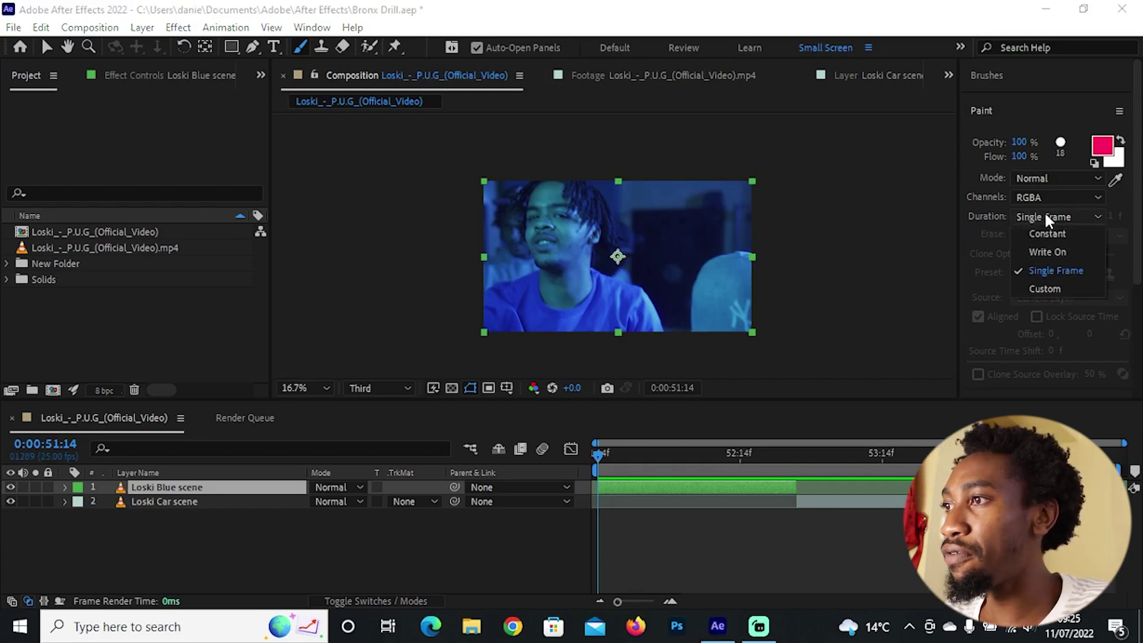
{"action": "left_click", "coordinate": [1047, 220]}
{"action": "left_click", "coordinate": [589, 468]}
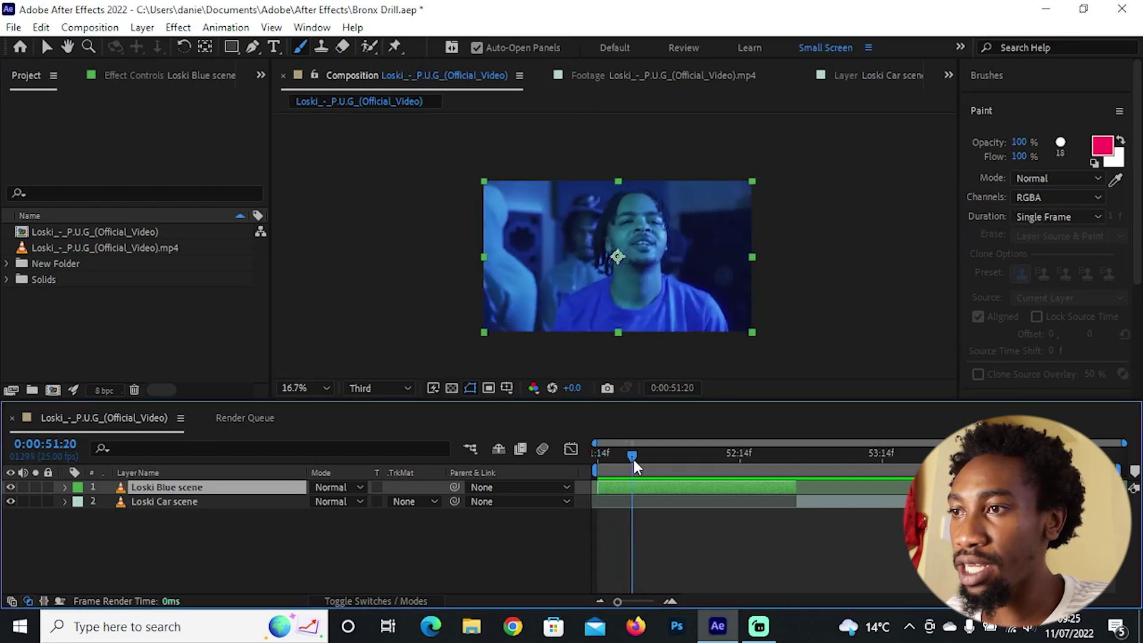
Step: In the Loski Blue scene layer viewer, shrink the brush to about 15 px and paint pink strokes along the performer's outline
{"action": "double_click", "coordinate": [206, 496]}
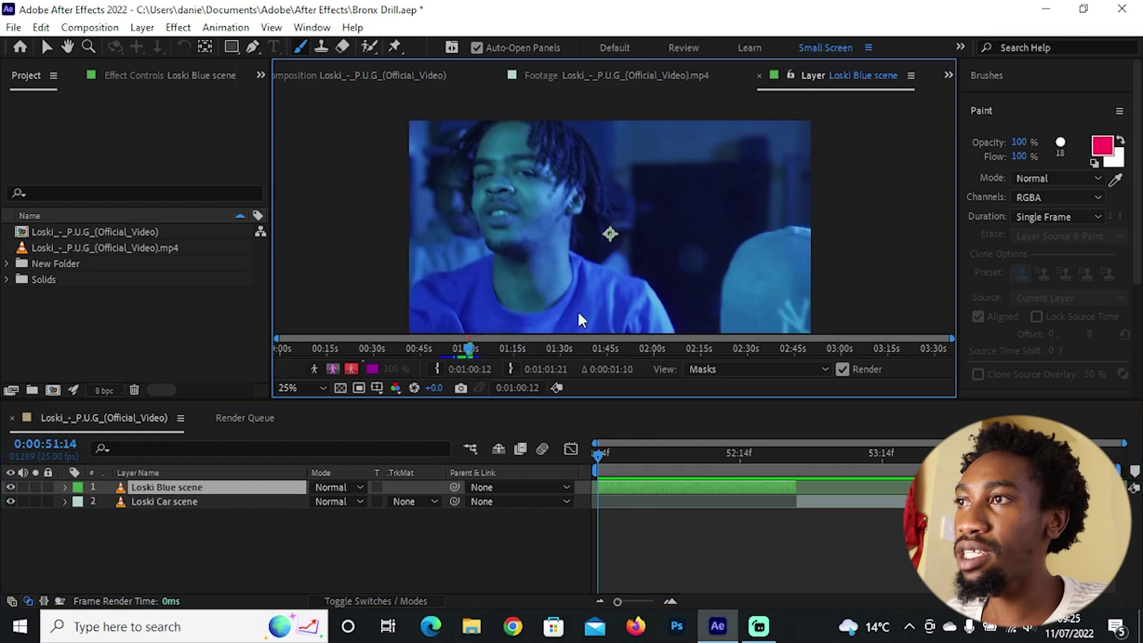
{"action": "left_click", "coordinate": [987, 75]}
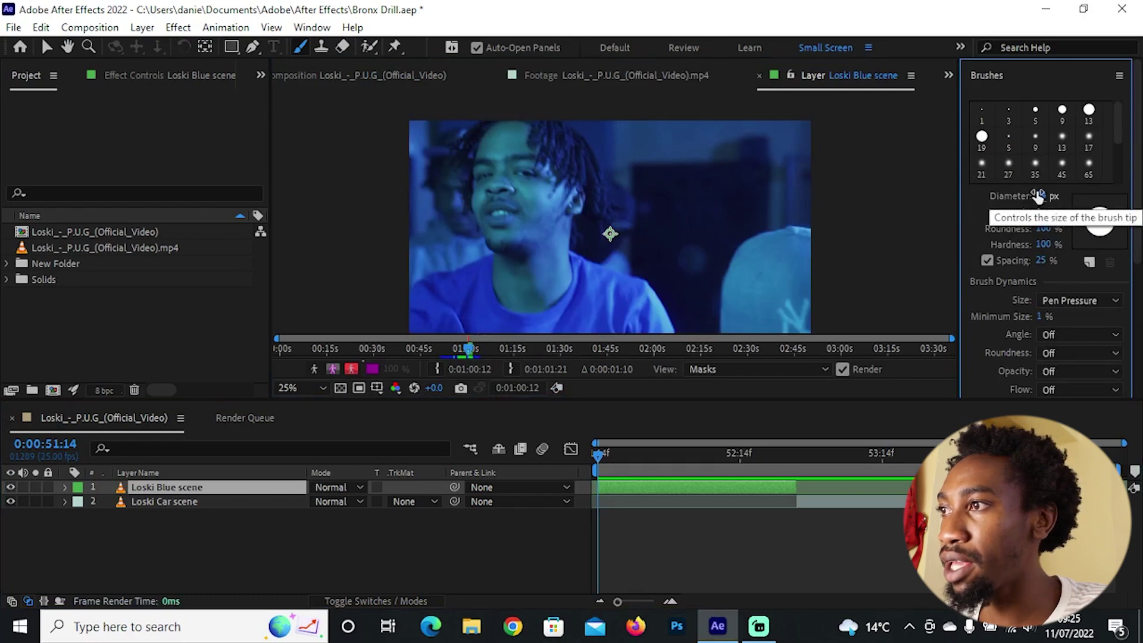
{"action": "left_click_drag", "start_coordinate": [1040, 196], "coordinate": [1018, 192]}
{"action": "key", "text": "space"}
{"action": "left_click_drag", "start_coordinate": [632, 242], "coordinate": [666, 213]}
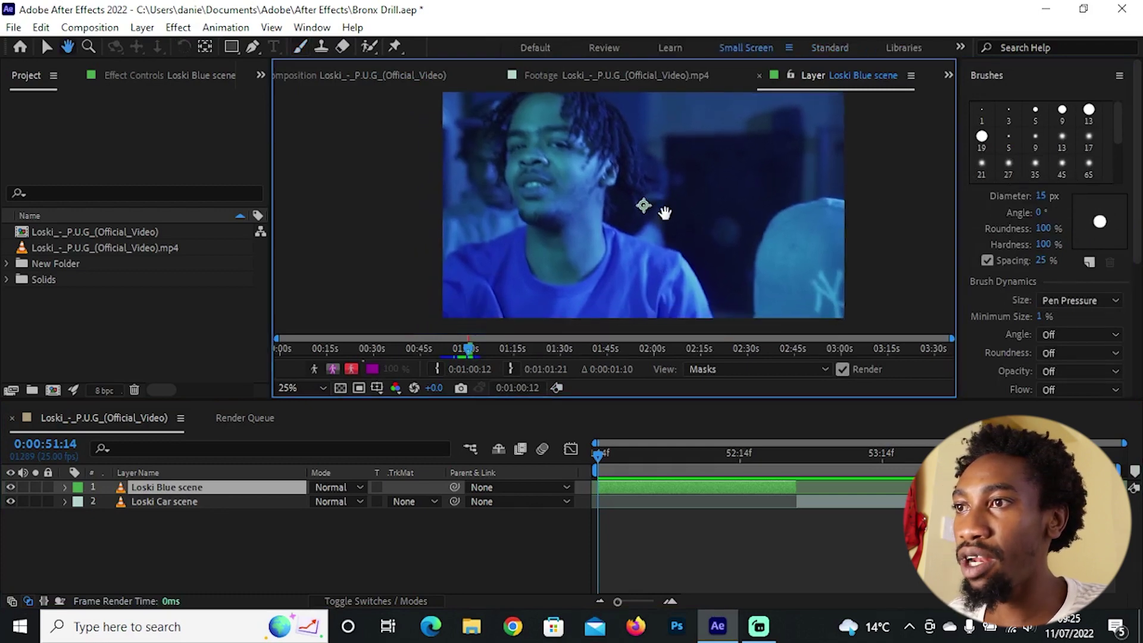
{"action": "left_click_drag", "start_coordinate": [604, 178], "coordinate": [623, 212]}
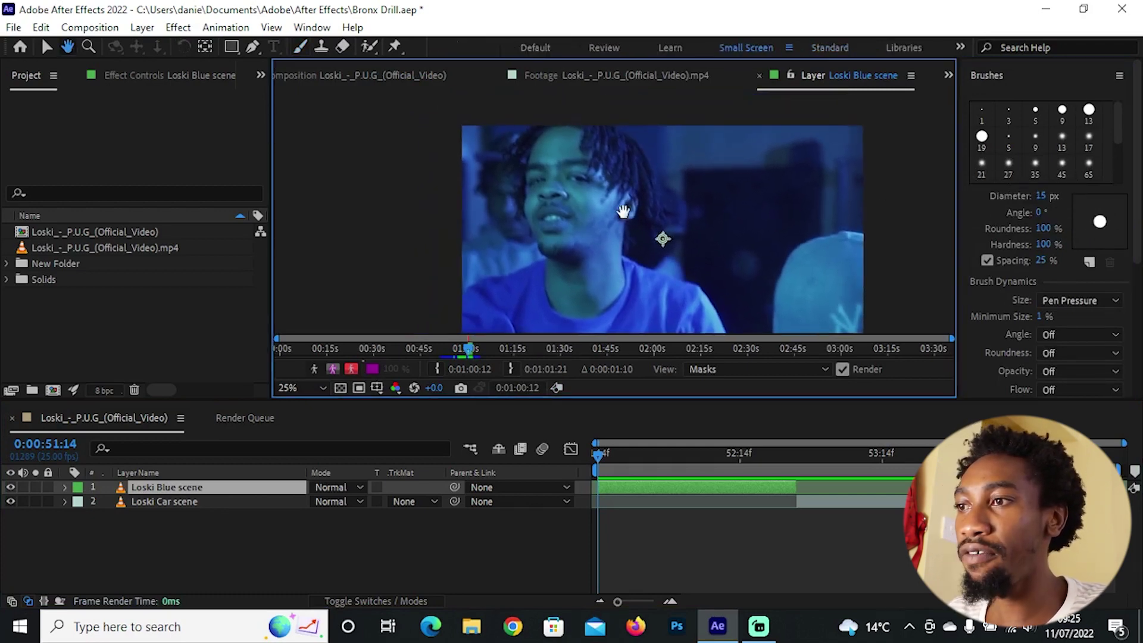
{"action": "left_click_drag", "start_coordinate": [461, 284], "coordinate": [468, 284]}
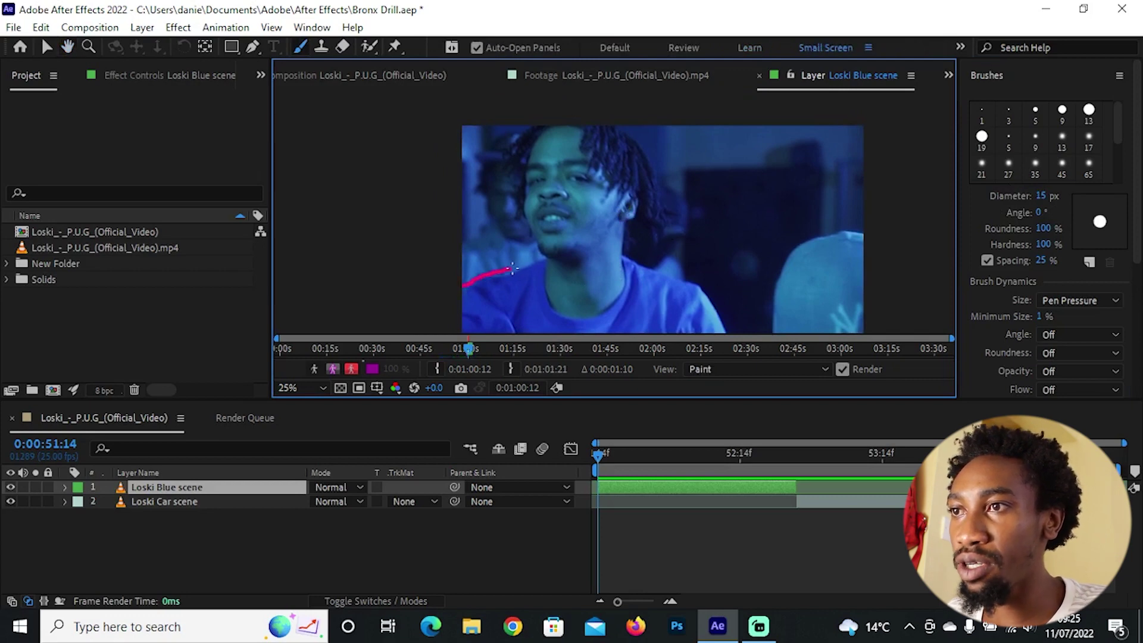
{"action": "left_click_drag", "start_coordinate": [524, 219], "coordinate": [524, 218]}
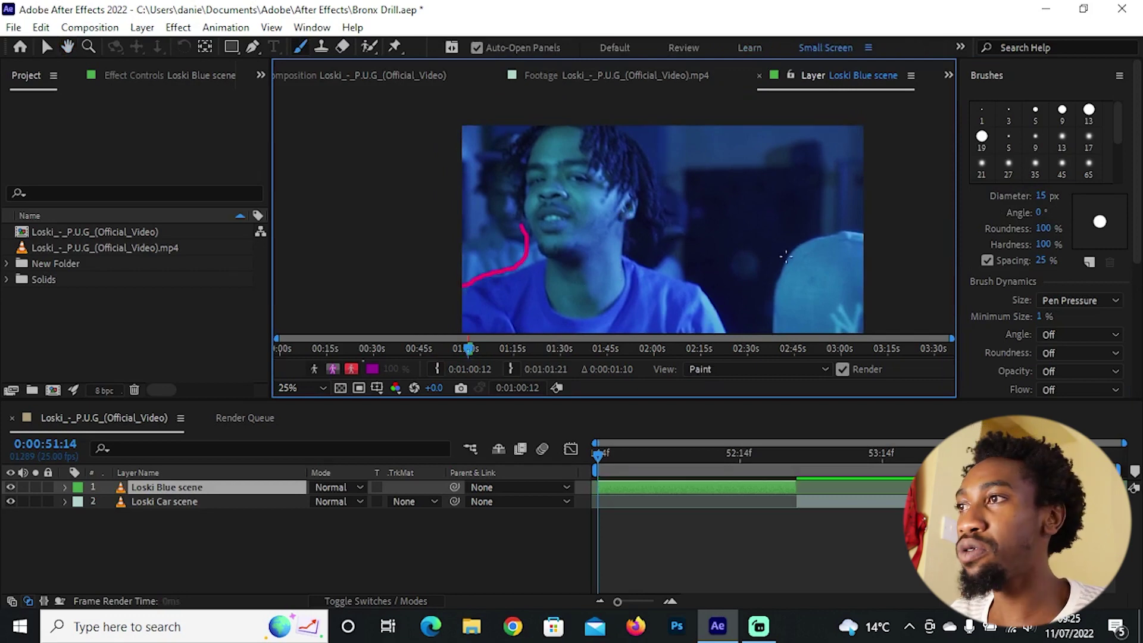
Step: Step forward one frame to 0:00:51:15 using the Preview panel's Next Frame
{"action": "left_click", "coordinate": [1035, 77]}
{"action": "left_click", "coordinate": [1036, 148]}
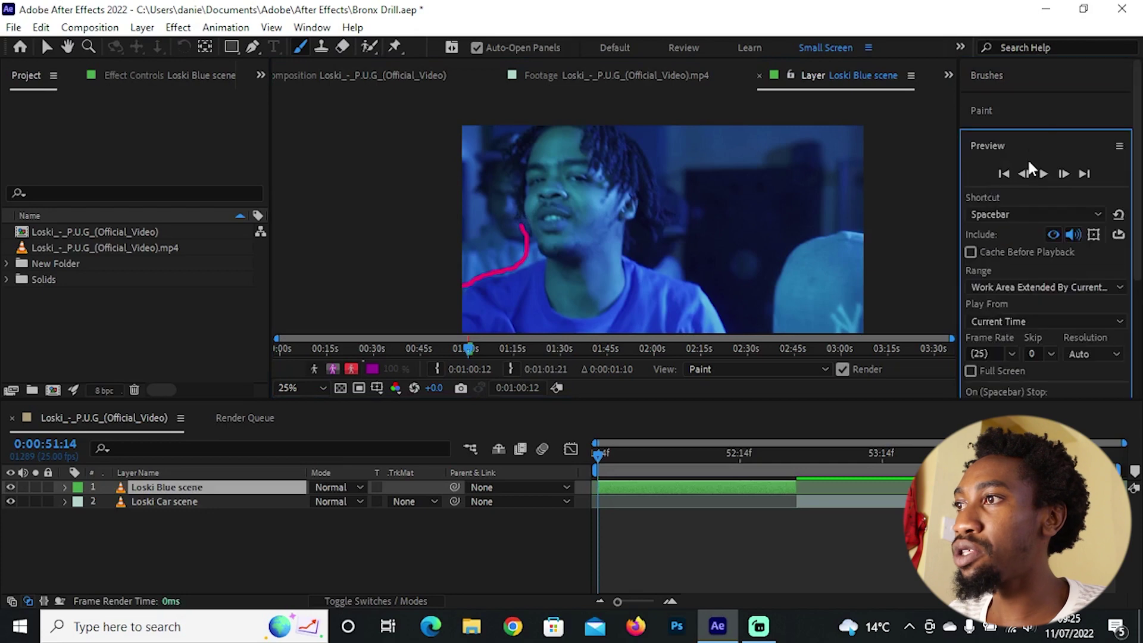
{"action": "left_click", "coordinate": [1064, 174]}
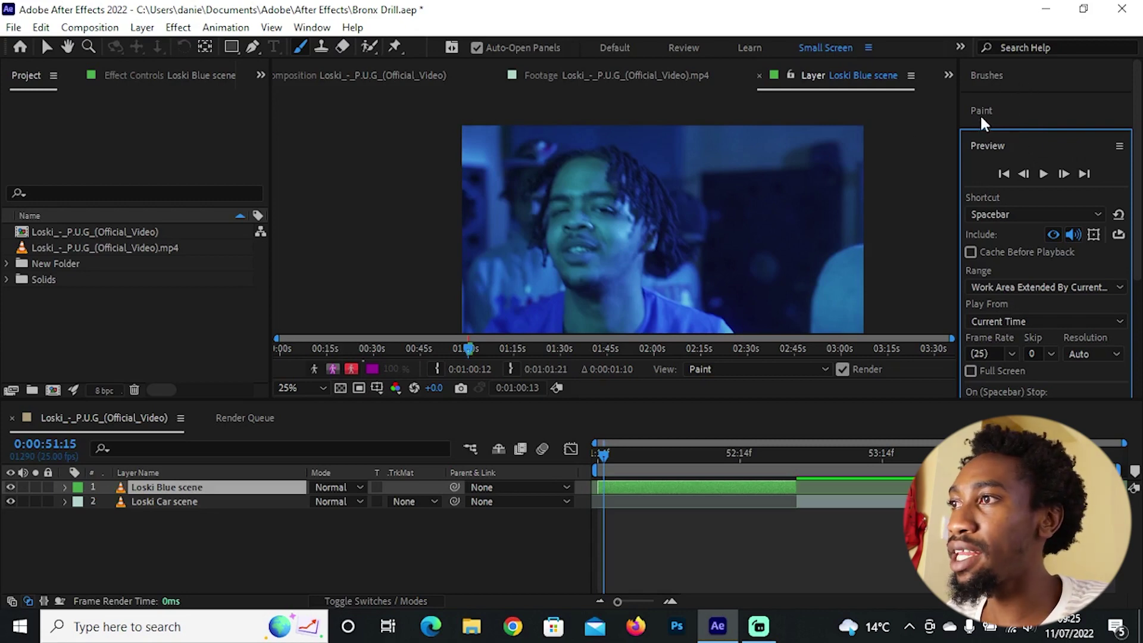
{"action": "left_click", "coordinate": [1035, 110]}
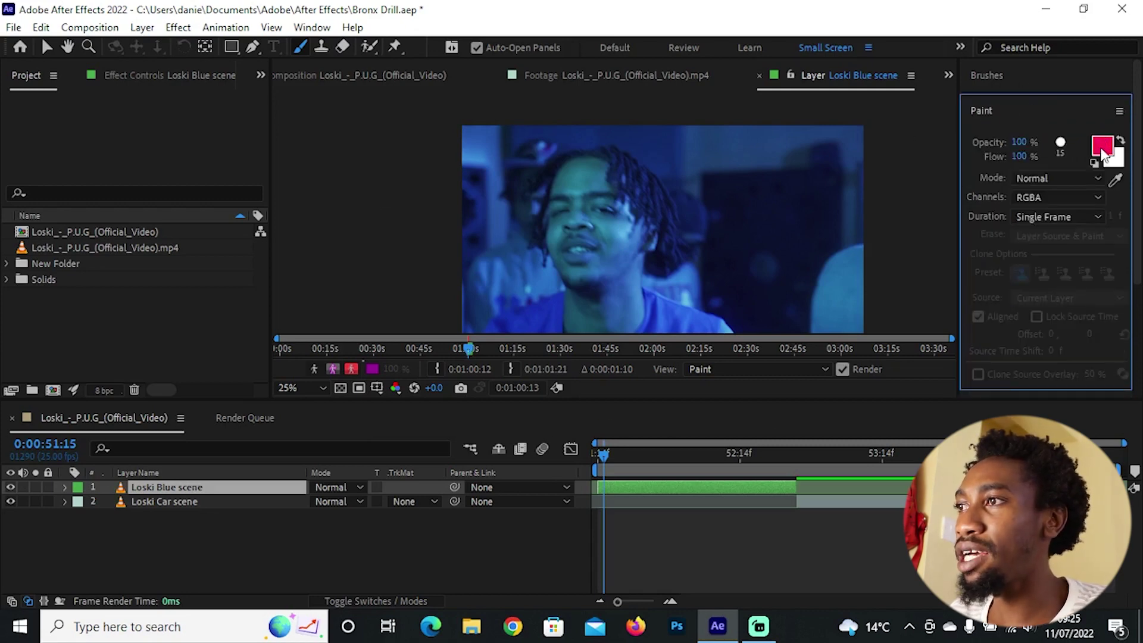
Step: Paint a green stroke beside the left side of the performer's face
{"action": "left_click", "coordinate": [1102, 153]}
{"action": "left_click", "coordinate": [603, 335]}
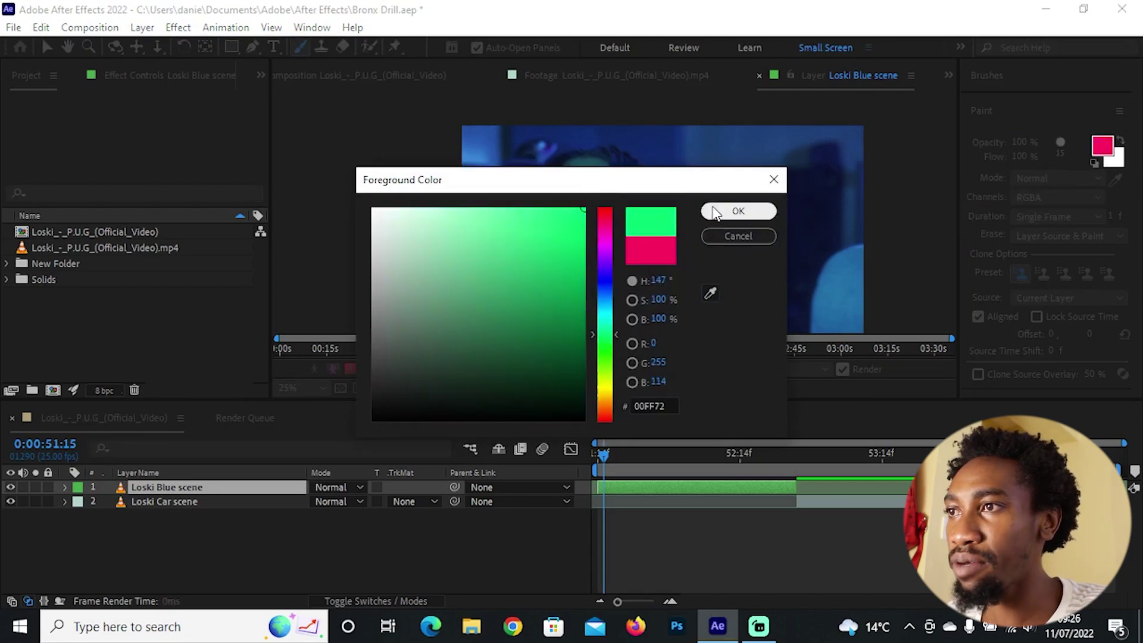
{"action": "left_click", "coordinate": [739, 211]}
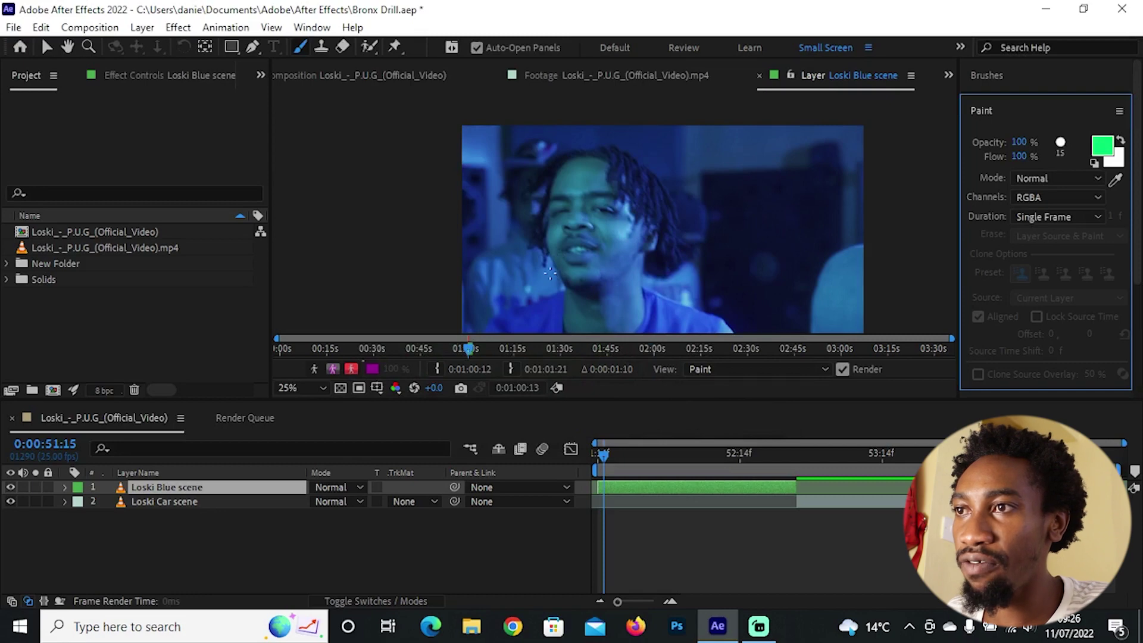
{"action": "mouse_move", "coordinate": [549, 273]}
{"action": "left_mouse_down"}
{"action": "mouse_move", "coordinate": [524, 240]}
{"action": "mouse_move", "coordinate": [534, 206]}
{"action": "mouse_move", "coordinate": [533, 149]}
{"action": "left_mouse_up"}
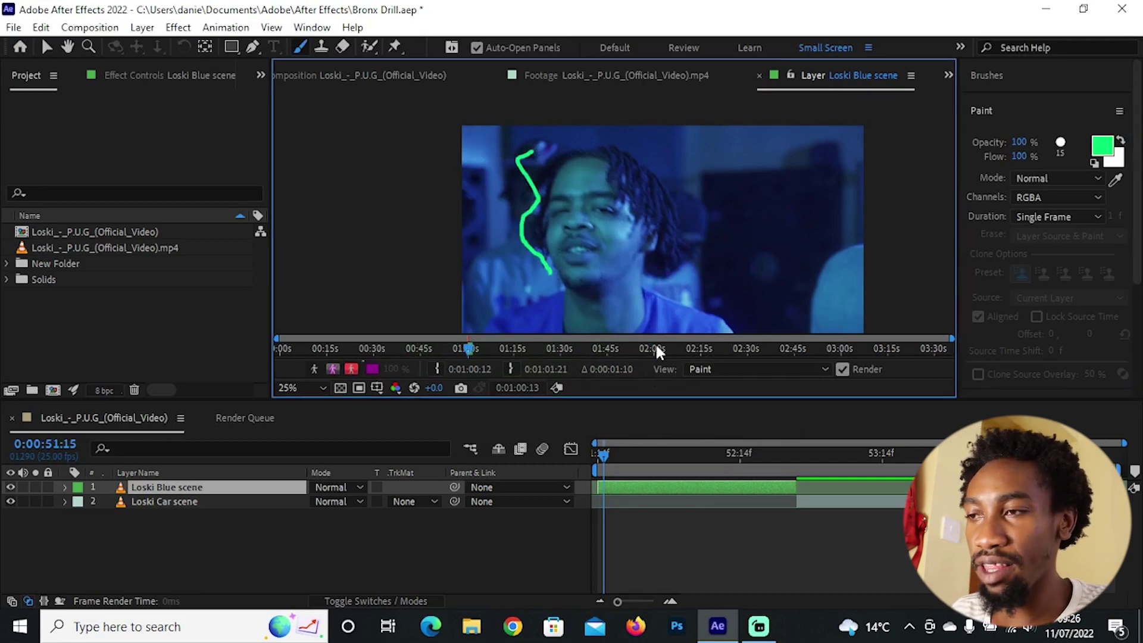
Step: On the next frame, paint a magenta arc over the top of the hair
{"action": "key", "text": "Page_Down"}
{"action": "left_click", "coordinate": [1103, 146]}
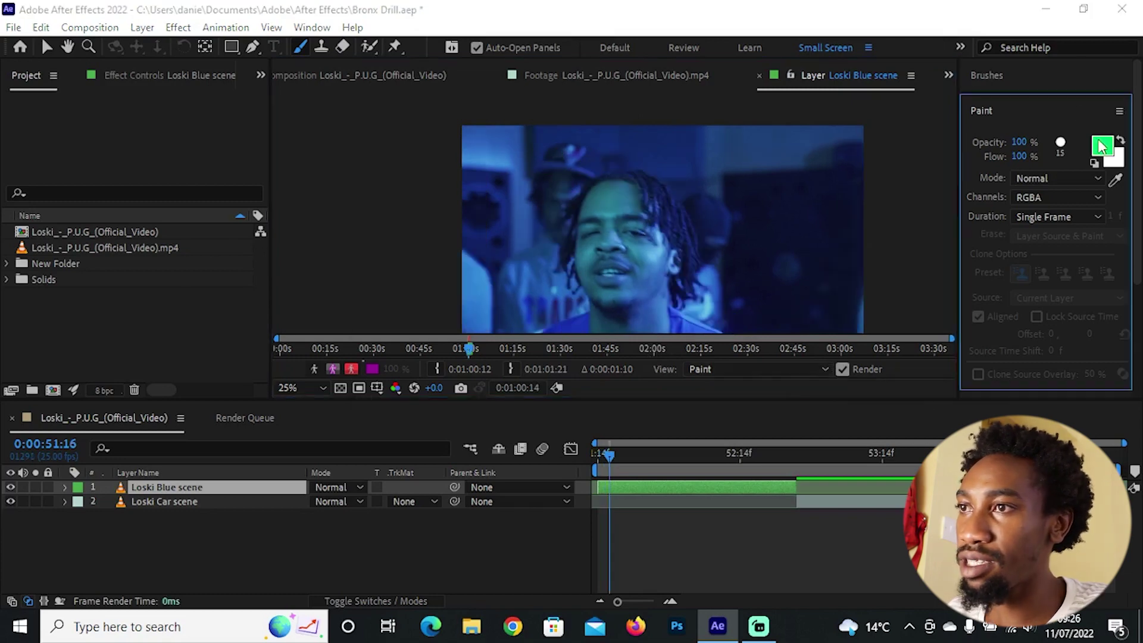
{"action": "left_click_drag", "start_coordinate": [602, 223], "coordinate": [605, 231]}
{"action": "left_click", "coordinate": [720, 214]}
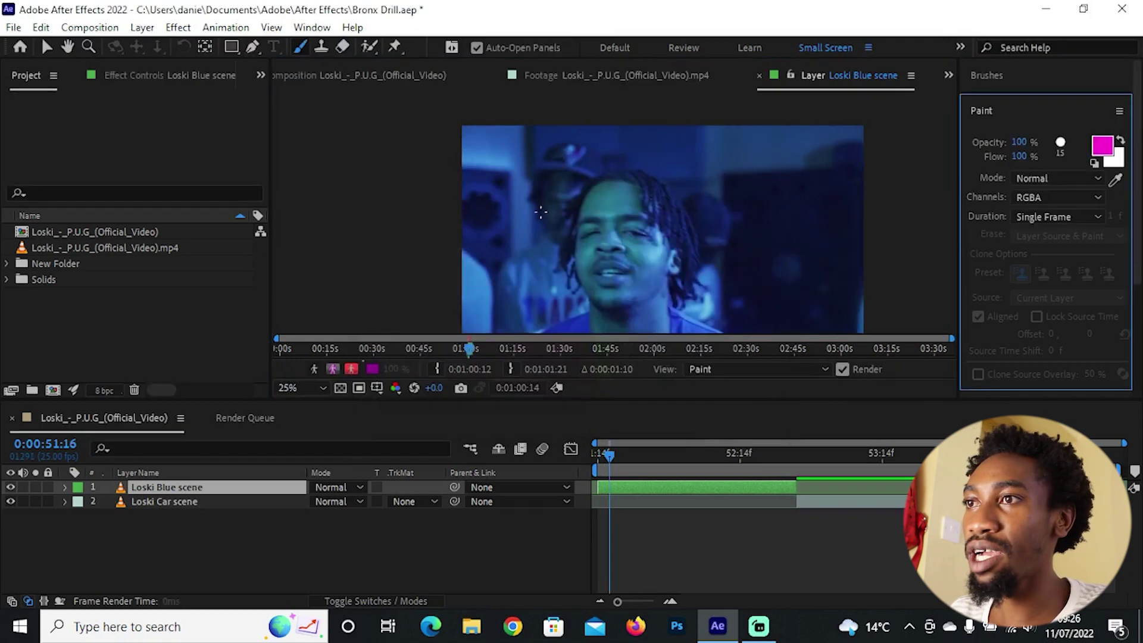
{"action": "mouse_move", "coordinate": [567, 186]}
{"action": "left_mouse_down"}
{"action": "mouse_move", "coordinate": [607, 160]}
{"action": "mouse_move", "coordinate": [643, 166]}
{"action": "left_mouse_up"}
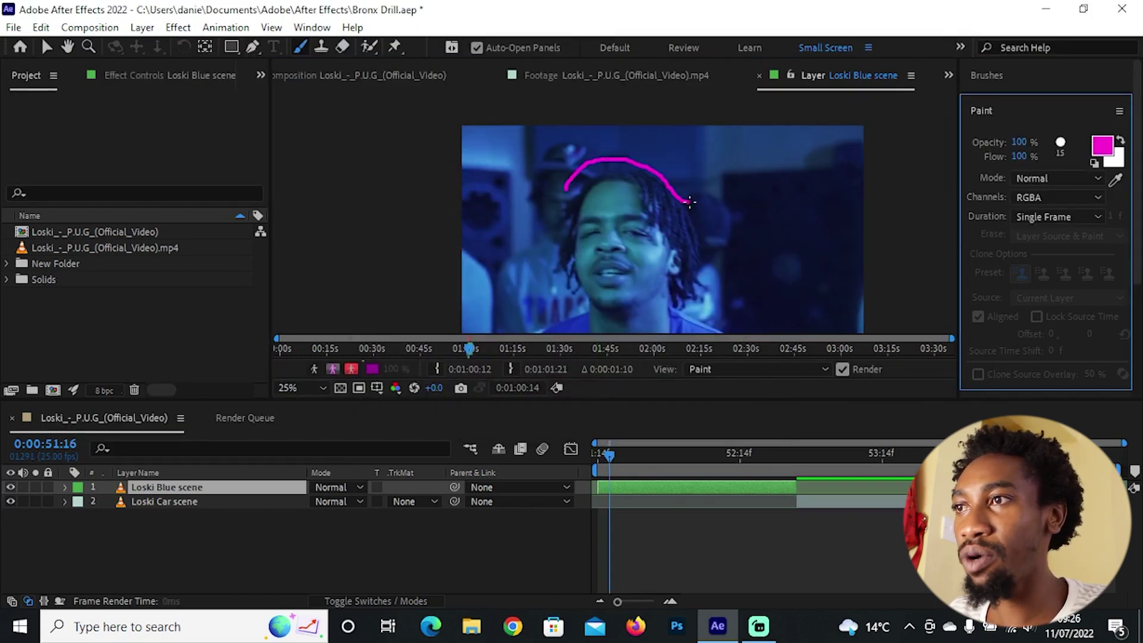
{"action": "left_click_drag", "start_coordinate": [690, 202], "coordinate": [691, 204]}
Step: On the next frame, enlarge the brush to 34 px and paint a yellow-green stroke right of the head
{"action": "key", "text": "Page_Down"}
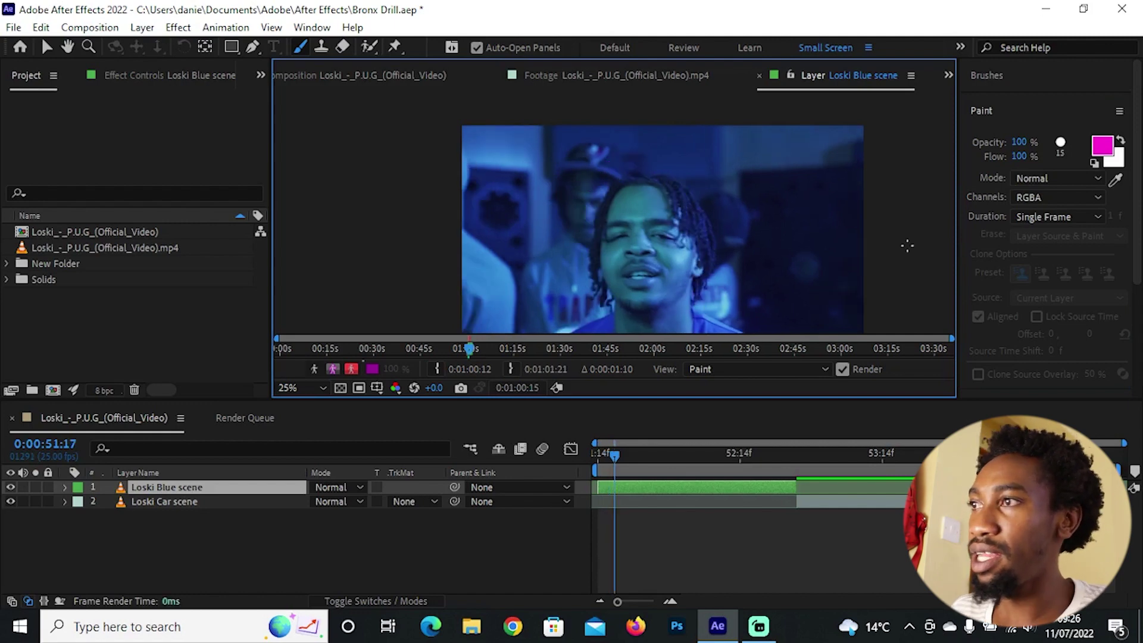
{"action": "left_click", "coordinate": [1103, 145]}
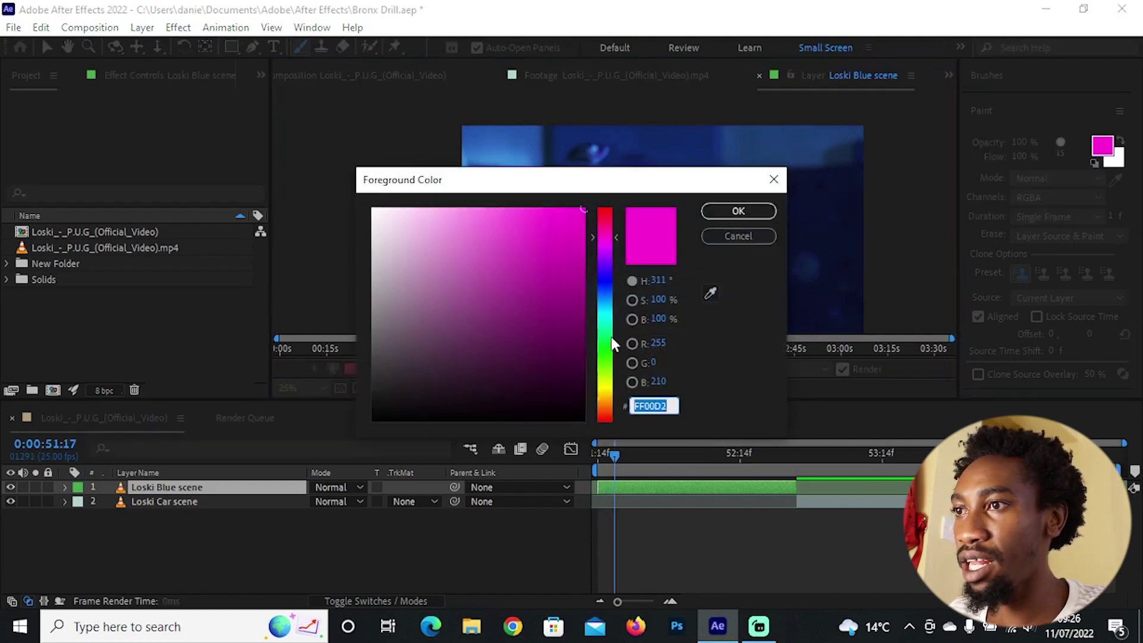
{"action": "mouse_move", "coordinate": [611, 337]}
{"action": "left_mouse_down"}
{"action": "mouse_move", "coordinate": [598, 311]}
{"action": "mouse_move", "coordinate": [605, 379]}
{"action": "left_mouse_up"}
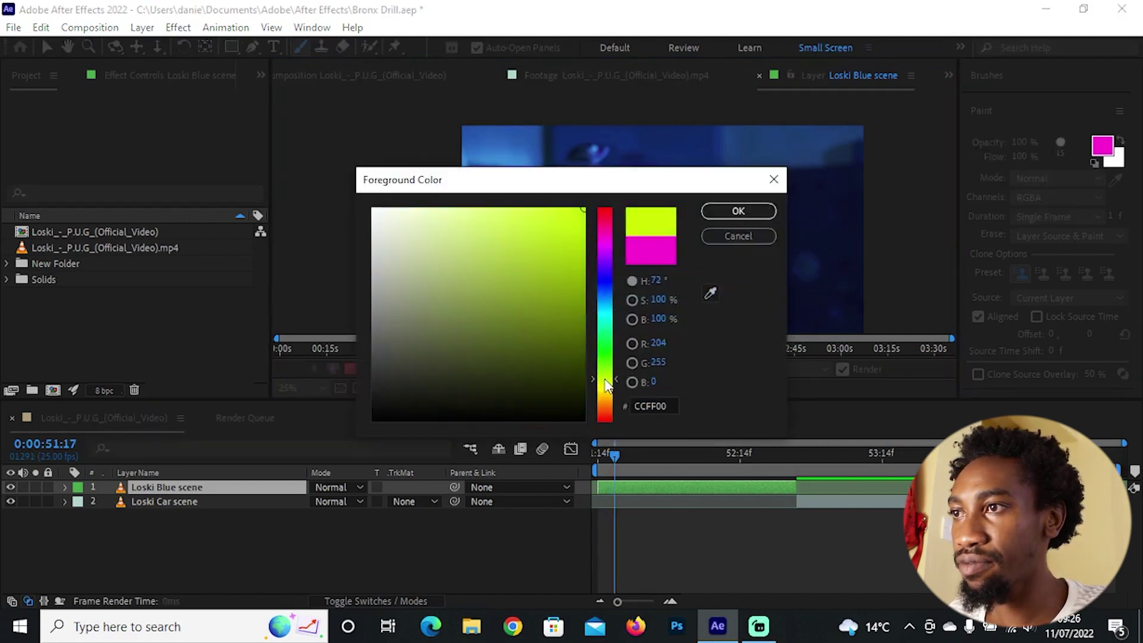
{"action": "left_click", "coordinate": [738, 210]}
{"action": "left_click", "coordinate": [987, 75]}
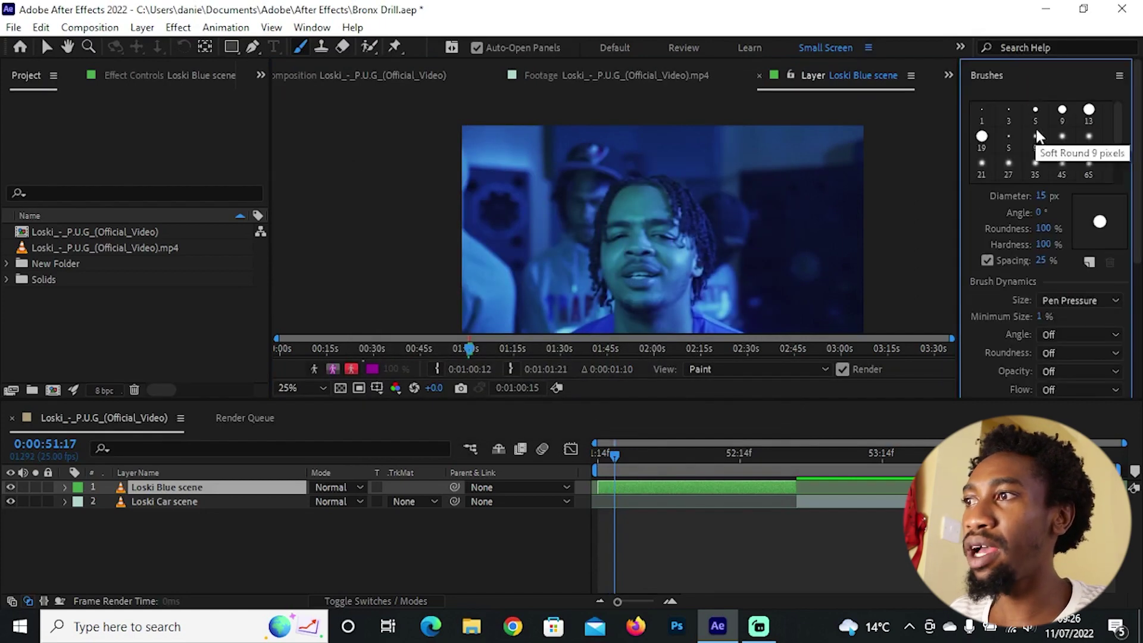
{"action": "left_click_drag", "start_coordinate": [1041, 196], "coordinate": [1058, 197]}
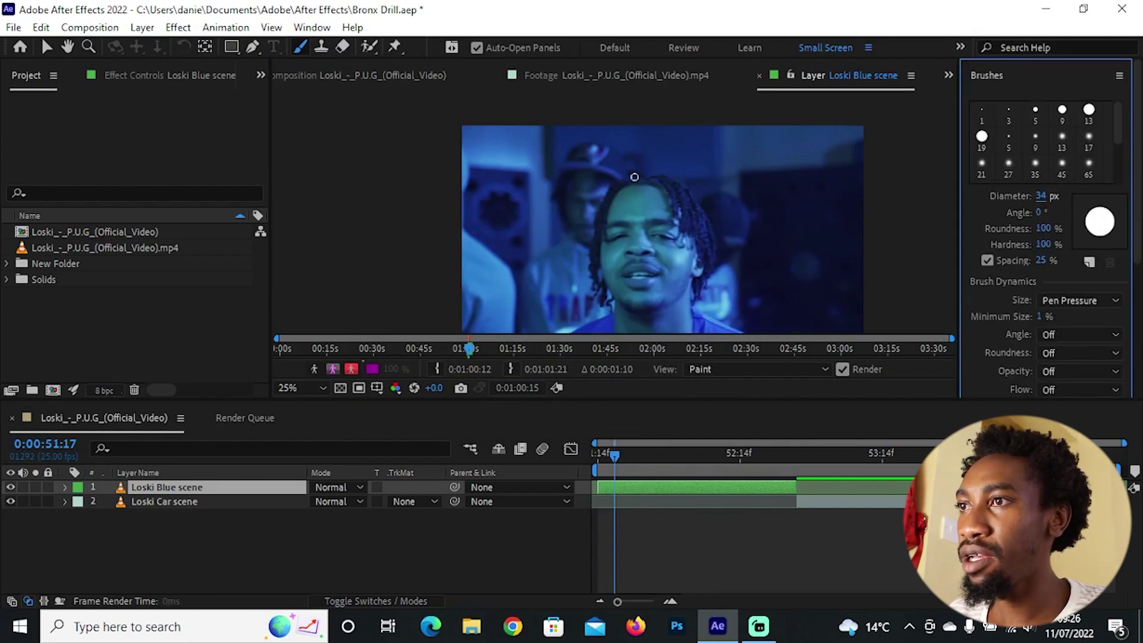
{"action": "mouse_move", "coordinate": [716, 207]}
{"action": "left_mouse_down"}
{"action": "mouse_move", "coordinate": [713, 263]}
{"action": "mouse_move", "coordinate": [747, 311]}
{"action": "left_mouse_up"}
Step: Advance a frame and paint a yellow stroke along the shirt collar
{"action": "key", "text": "h"}
{"action": "left_click_drag", "start_coordinate": [738, 262], "coordinate": [727, 228]}
{"action": "key", "text": "ctrl+b"}
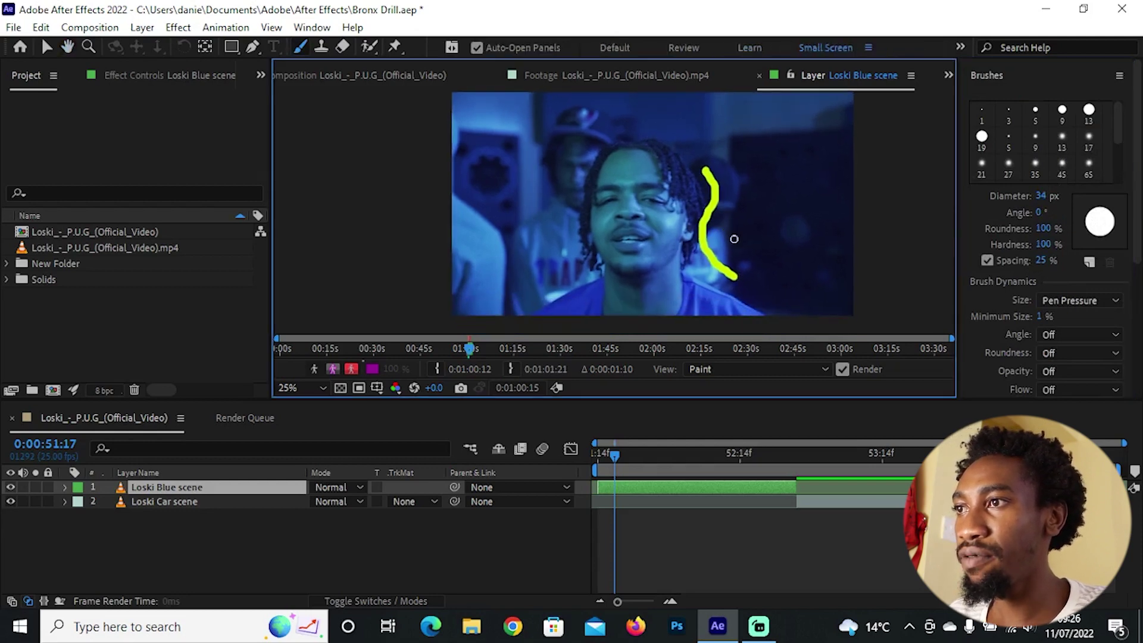
{"action": "key", "text": "comma"}
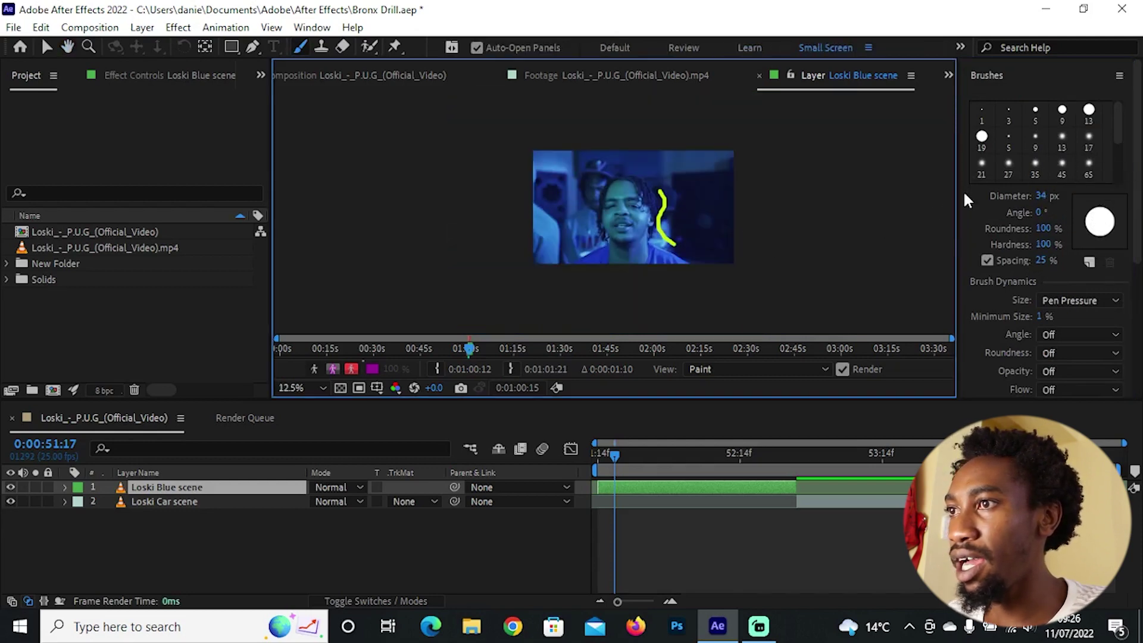
{"action": "key", "text": "Page_Down"}
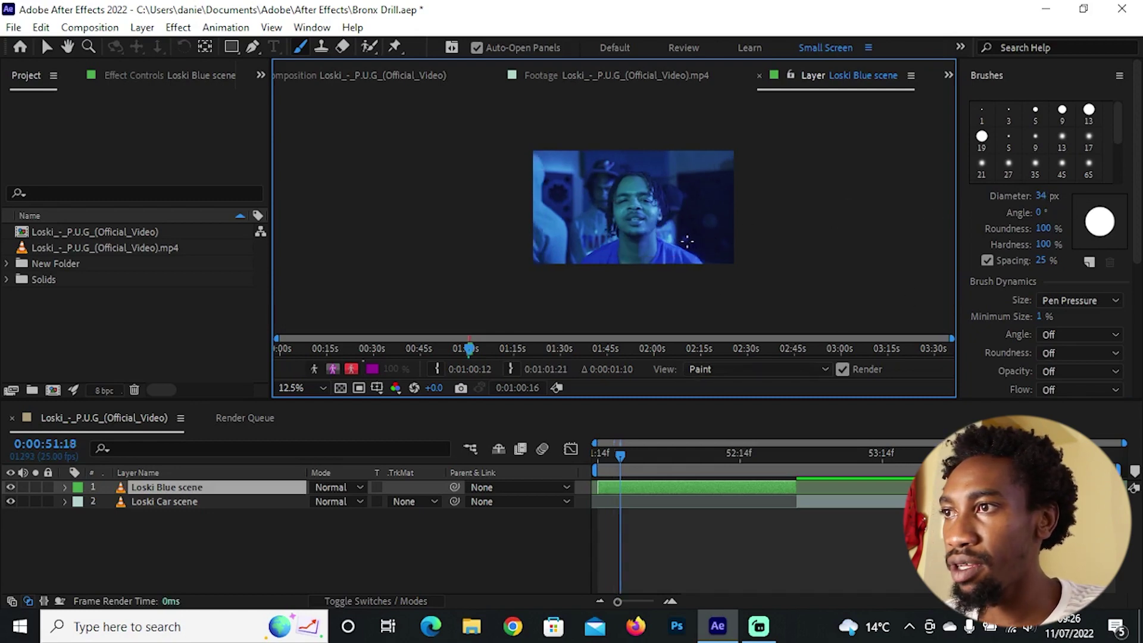
{"action": "key", "text": "period"}
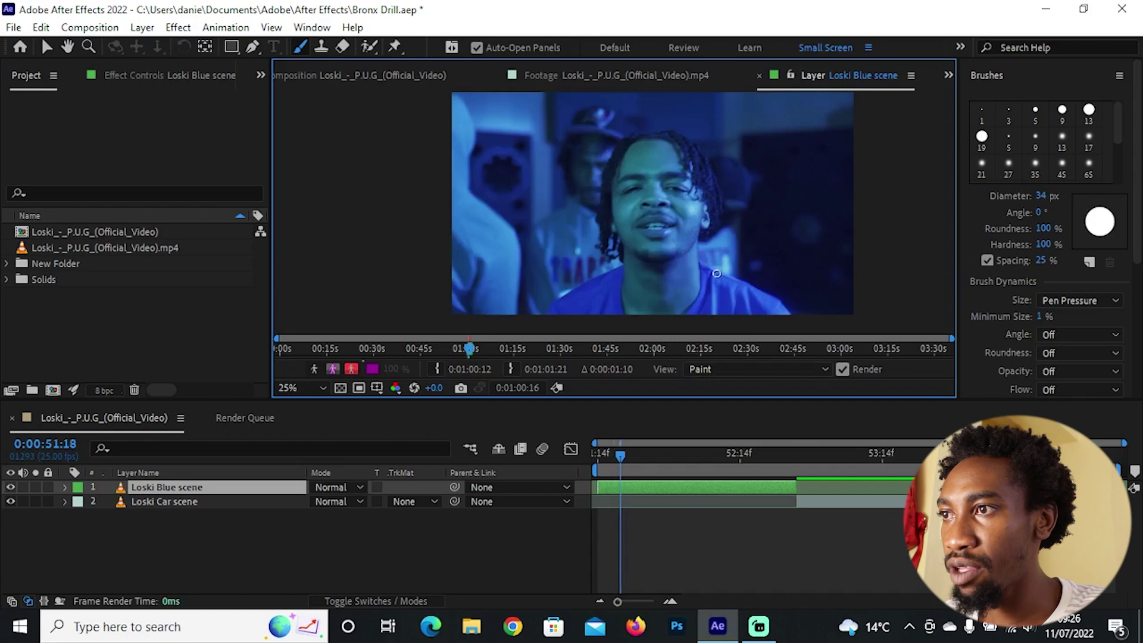
{"action": "left_click_drag", "start_coordinate": [701, 271], "coordinate": [686, 309]}
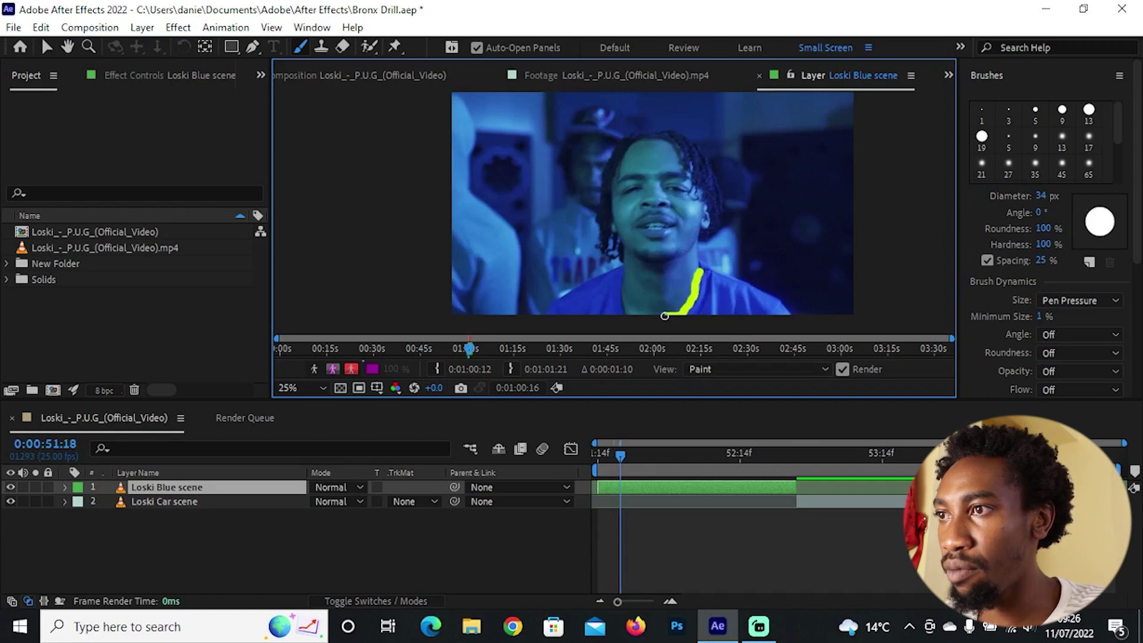
{"action": "left_click_drag", "start_coordinate": [664, 315], "coordinate": [655, 286]}
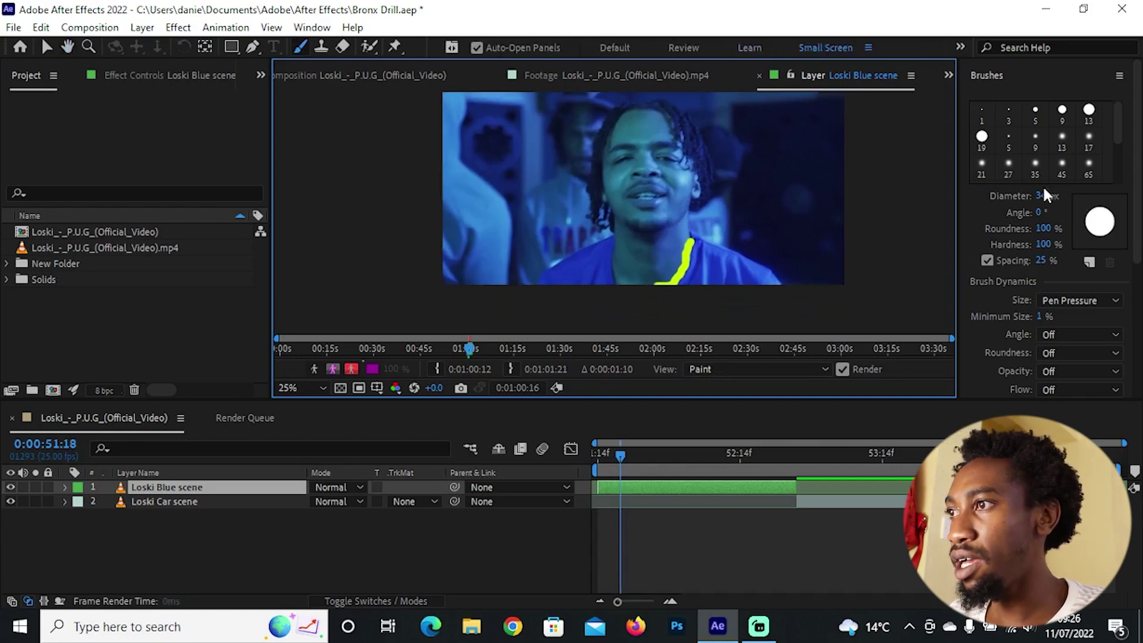
Step: Reduce the brush to 23 px, advance a frame, and paint an orange stroke down the neck
{"action": "left_click_drag", "start_coordinate": [1041, 196], "coordinate": [1030, 191]}
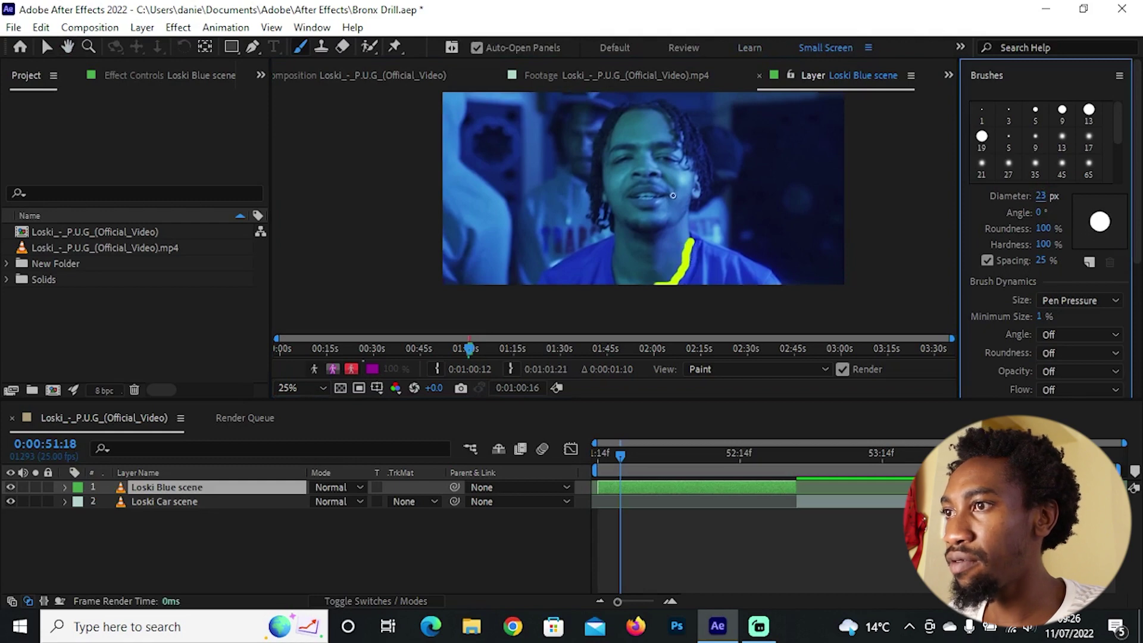
{"action": "key", "text": "Page_Down"}
{"action": "scroll", "coordinate": [673, 199], "scroll_direction": "down", "scroll_amount": 2}
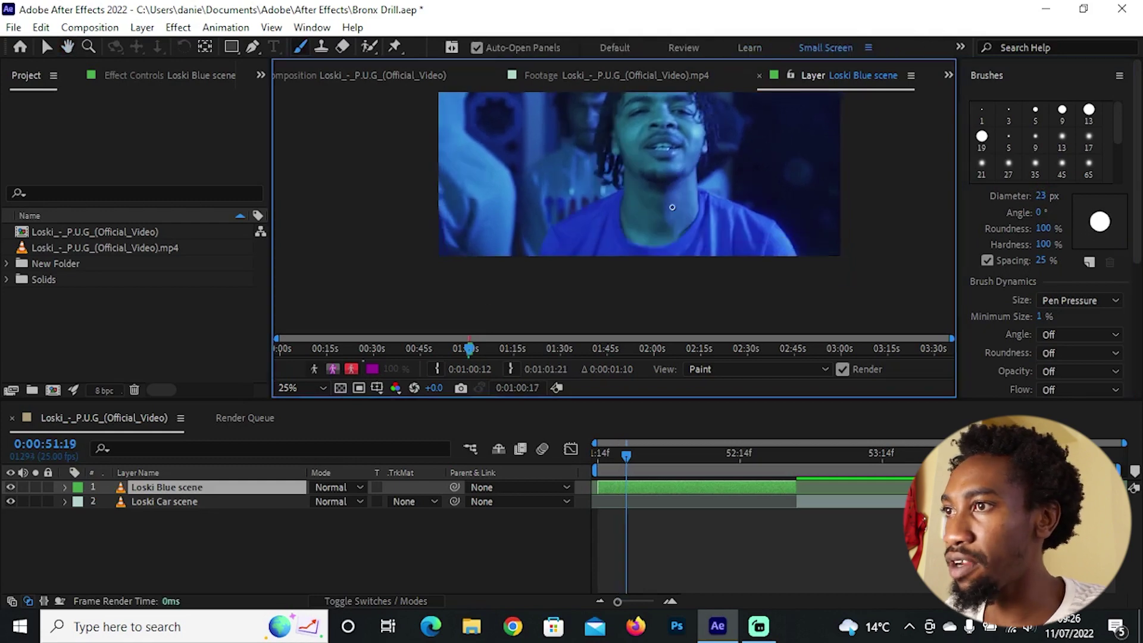
{"action": "left_click", "coordinate": [1032, 112]}
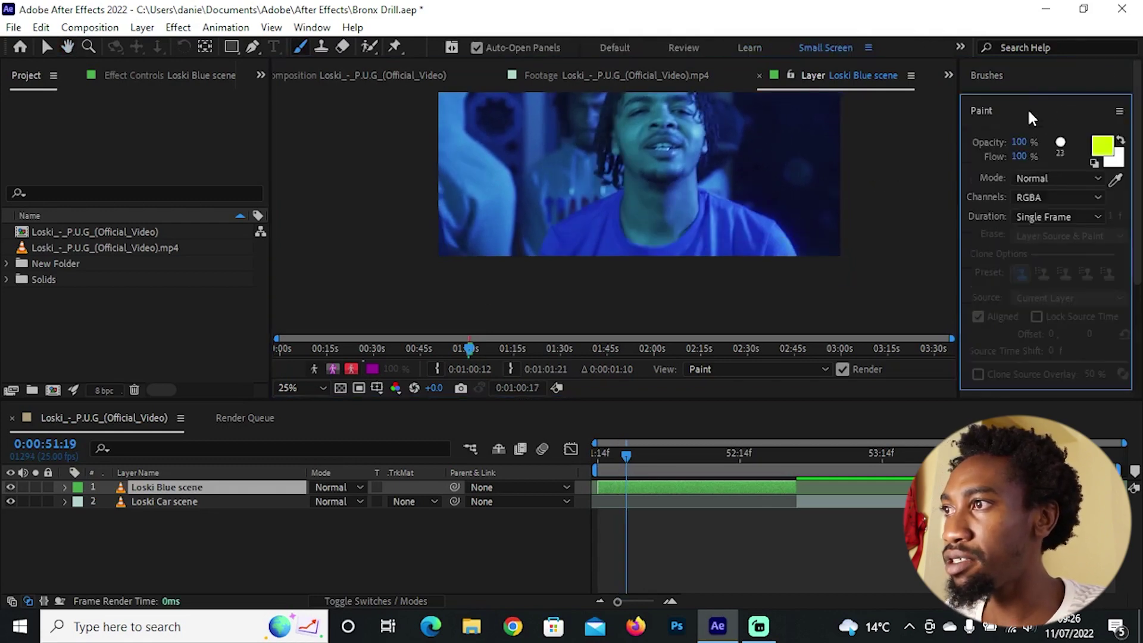
{"action": "left_click", "coordinate": [1101, 147]}
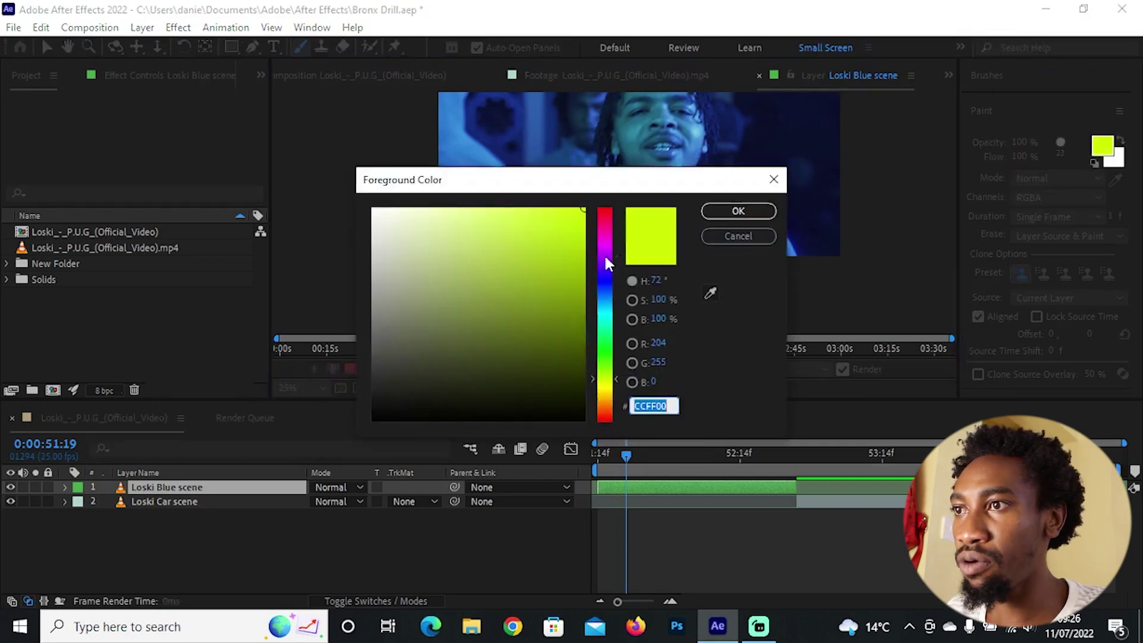
{"action": "left_click_drag", "start_coordinate": [605, 254], "coordinate": [605, 289]}
{"action": "left_click", "coordinate": [716, 205]}
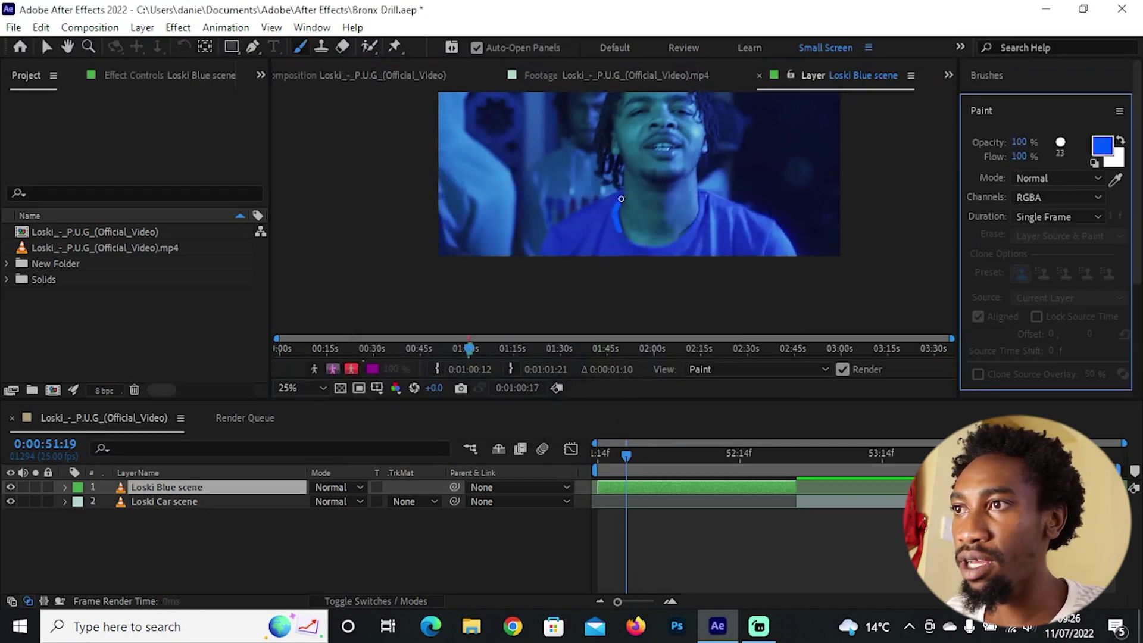
{"action": "left_click", "coordinate": [1103, 147]}
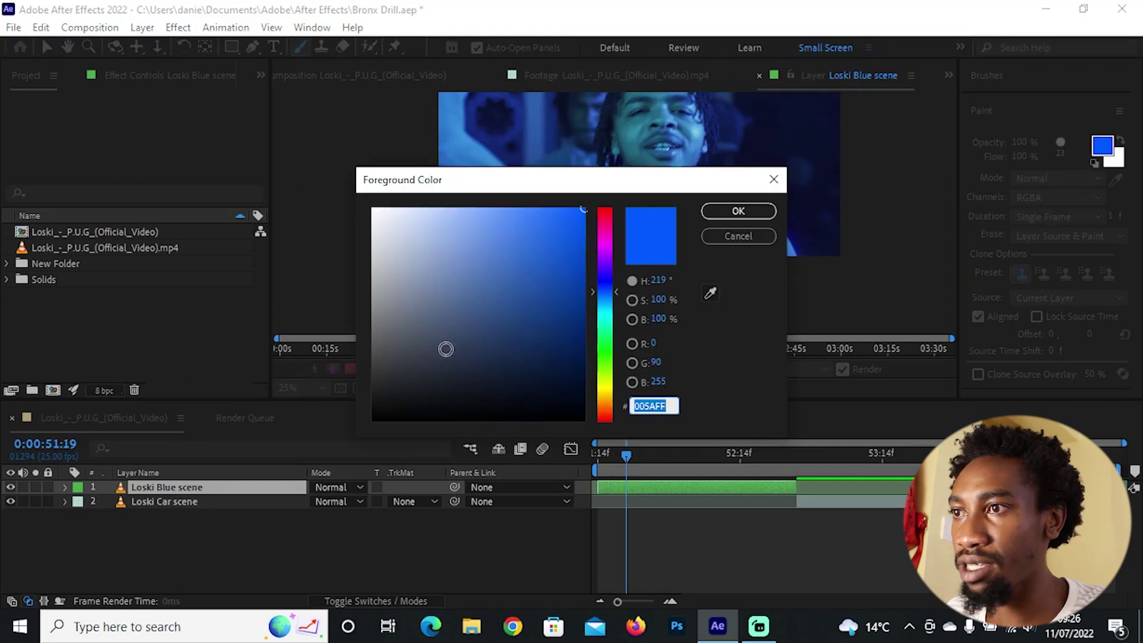
{"action": "left_click_drag", "start_coordinate": [605, 352], "coordinate": [611, 405]}
{"action": "left_click", "coordinate": [739, 213]}
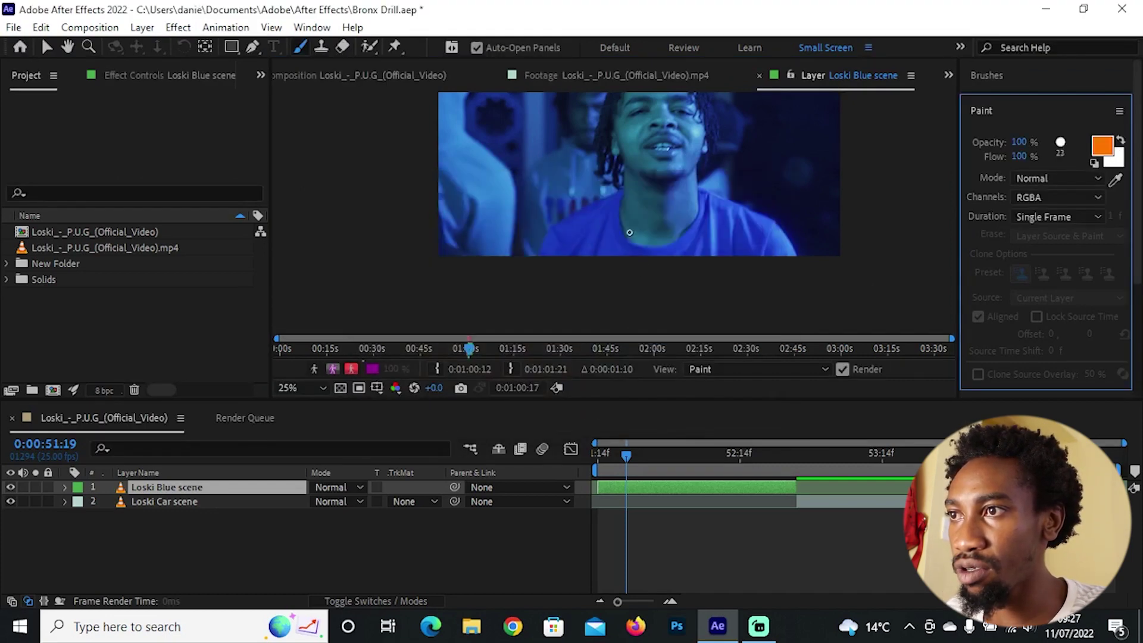
{"action": "mouse_move", "coordinate": [617, 178]}
{"action": "left_mouse_down"}
{"action": "mouse_move", "coordinate": [660, 216]}
{"action": "mouse_move", "coordinate": [659, 256]}
{"action": "left_mouse_up"}
Step: Scrub back through the painted frames to review the strokes
{"action": "left_click_drag", "start_coordinate": [617, 462], "coordinate": [599, 462]}
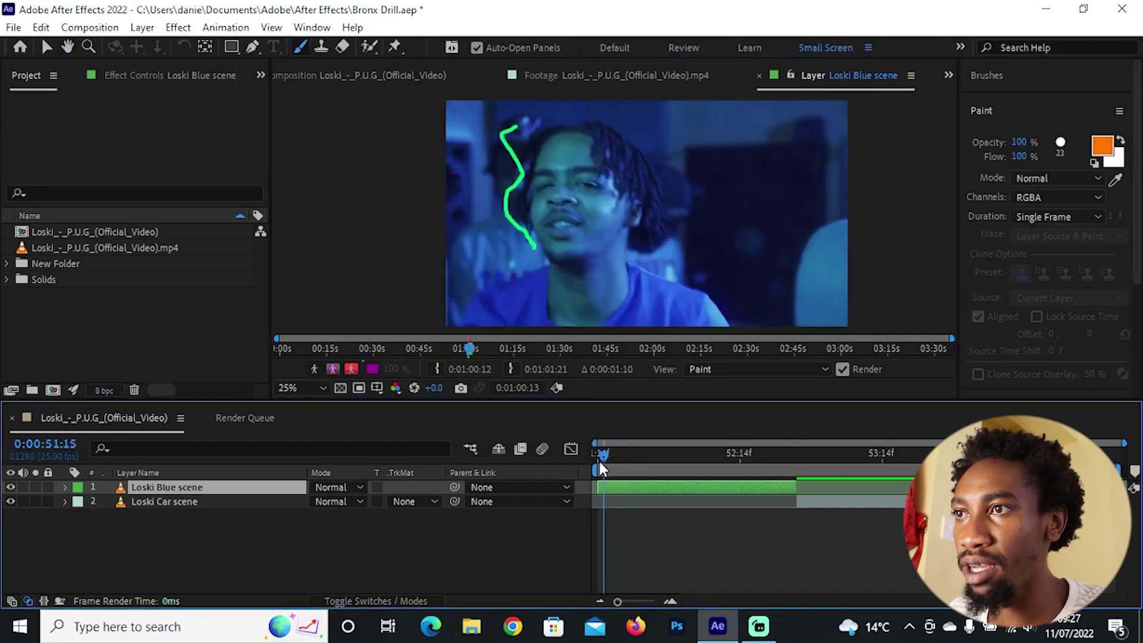
{"action": "key", "text": "comma"}
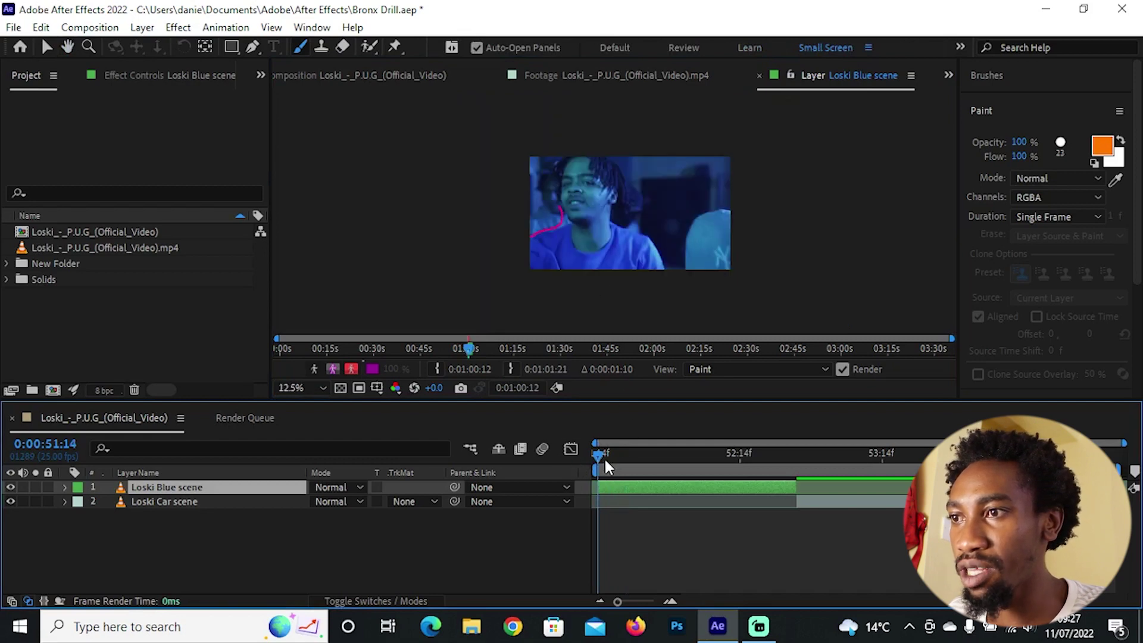
{"action": "mouse_move", "coordinate": [605, 464]}
{"action": "left_mouse_down"}
{"action": "mouse_move", "coordinate": [583, 458]}
{"action": "mouse_move", "coordinate": [639, 460]}
{"action": "left_mouse_up"}
{"action": "key", "text": "period"}
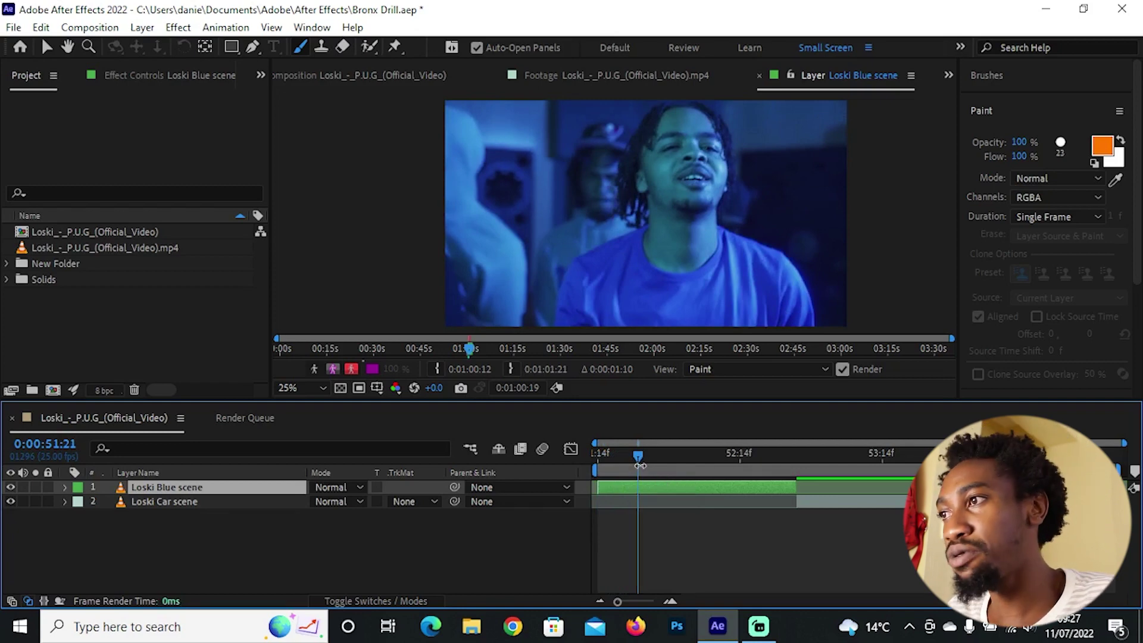
{"action": "left_click", "coordinate": [1012, 111]}
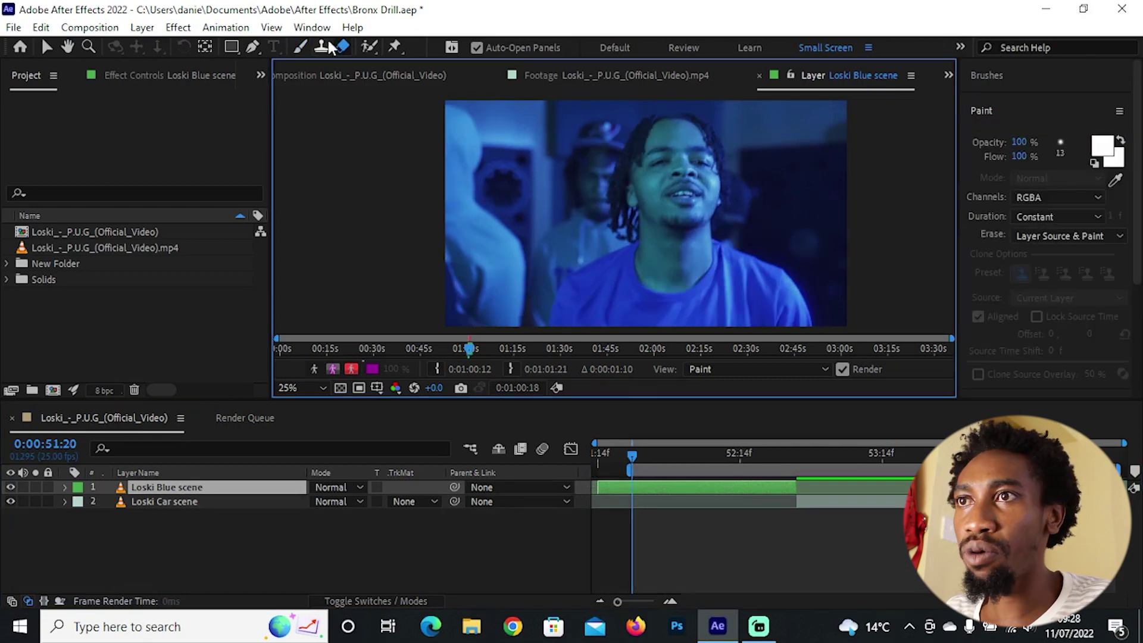
Step: Paint a stroke on the face, then on the next frame a yellow face stroke
{"action": "left_click_drag", "start_coordinate": [650, 148], "coordinate": [667, 171]}
{"action": "key", "text": "Page_Down"}
{"action": "left_click", "coordinate": [1103, 145]}
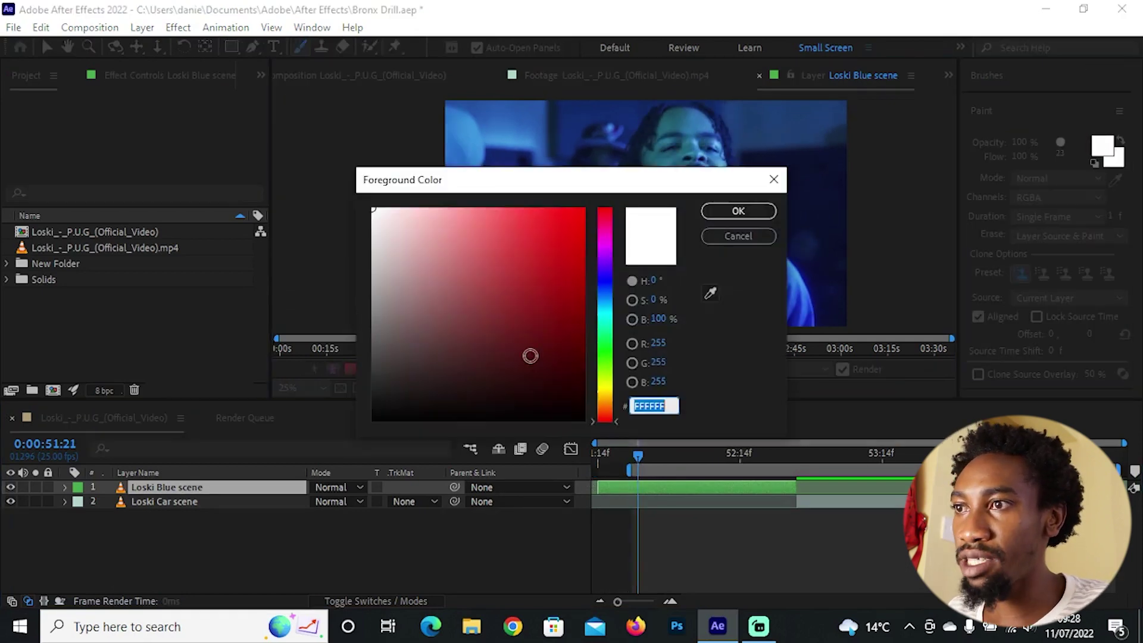
{"action": "left_click", "coordinate": [597, 219]}
{"action": "left_click_drag", "start_coordinate": [598, 219], "coordinate": [601, 357]}
{"action": "left_click", "coordinate": [528, 232]}
{"action": "left_click", "coordinate": [738, 209]}
{"action": "mouse_move", "coordinate": [647, 190]}
{"action": "left_mouse_down"}
{"action": "mouse_move", "coordinate": [694, 160]}
{"action": "mouse_move", "coordinate": [667, 181]}
{"action": "mouse_move", "coordinate": [732, 215]}
{"action": "left_mouse_up"}
{"action": "key", "text": "ctrl+z"}
{"action": "left_click", "coordinate": [987, 75]}
{"action": "key", "text": "Page_Down"}
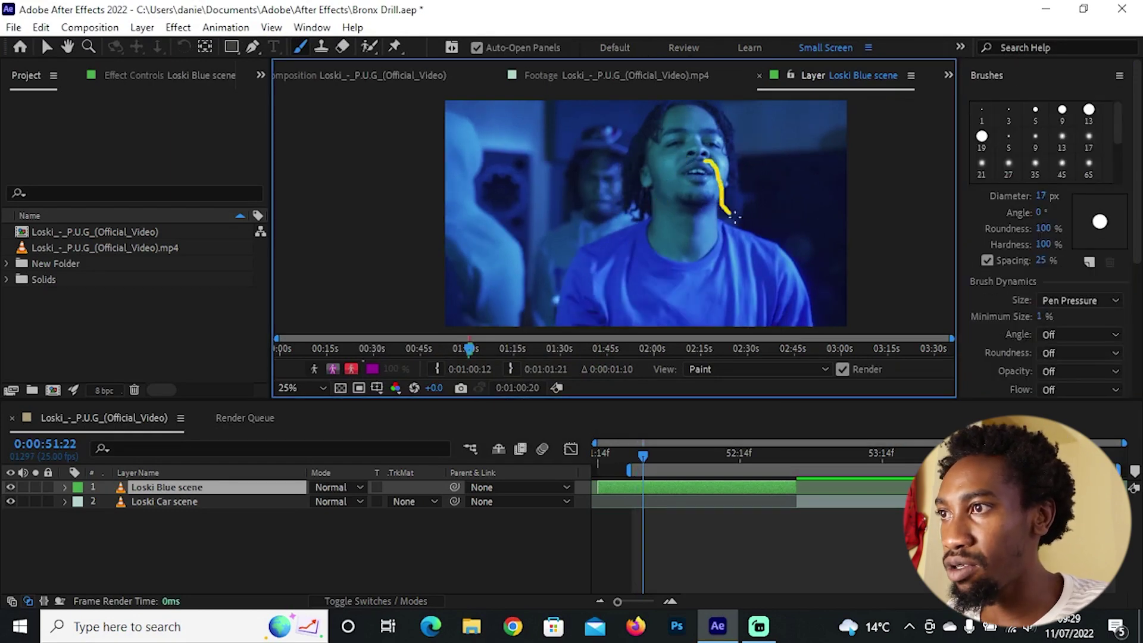
Step: Switch to the Selection tool, scrub through the frames to check strokes, and show Effect Controls
{"action": "key", "text": "v"}
{"action": "left_click", "coordinate": [619, 458]}
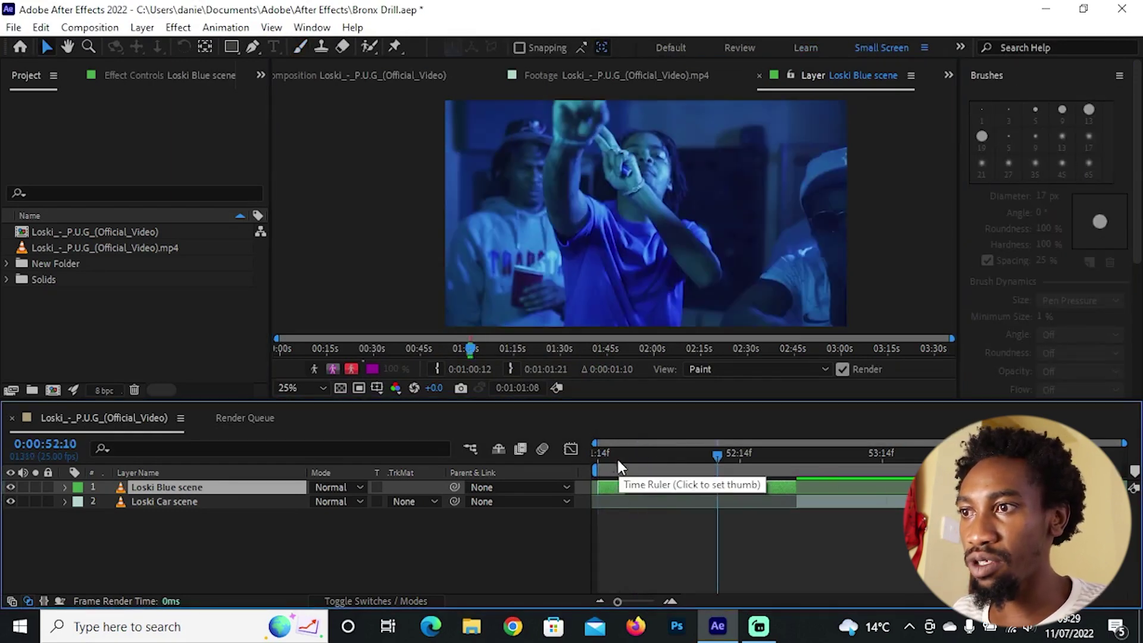
{"action": "mouse_move", "coordinate": [617, 453]}
{"action": "left_mouse_down"}
{"action": "mouse_move", "coordinate": [600, 455]}
{"action": "mouse_move", "coordinate": [651, 453]}
{"action": "mouse_move", "coordinate": [601, 451]}
{"action": "mouse_move", "coordinate": [642, 454]}
{"action": "left_mouse_up"}
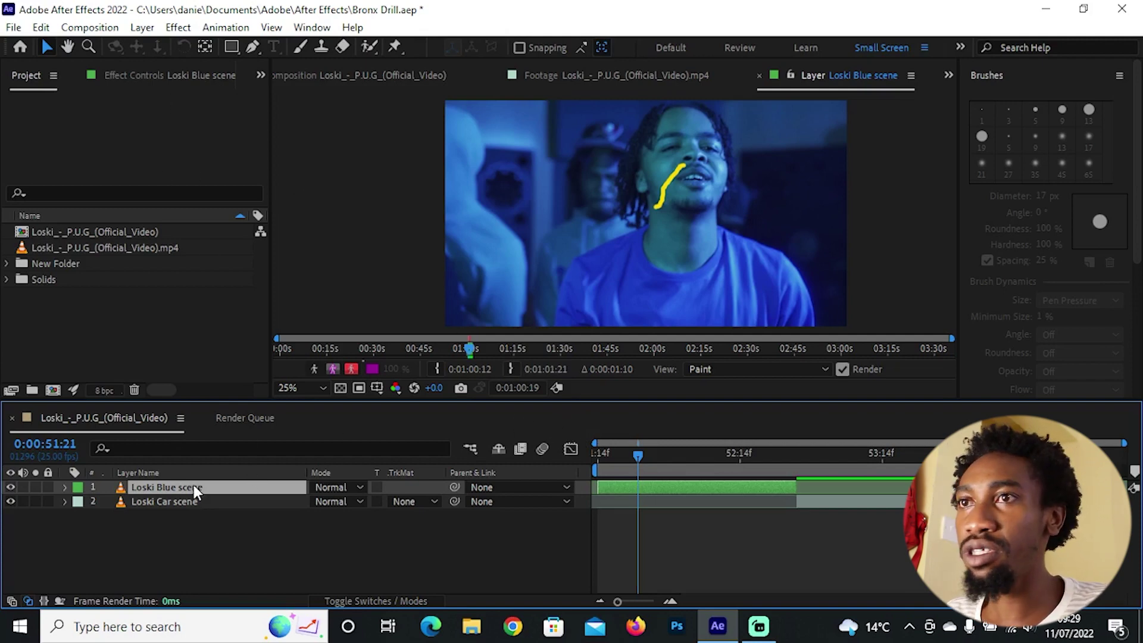
{"action": "key", "text": "F3"}
Step: Turn on Paint on Transparent for the Paint effect and switch the viewer to the composition
{"action": "left_click", "coordinate": [30, 124]}
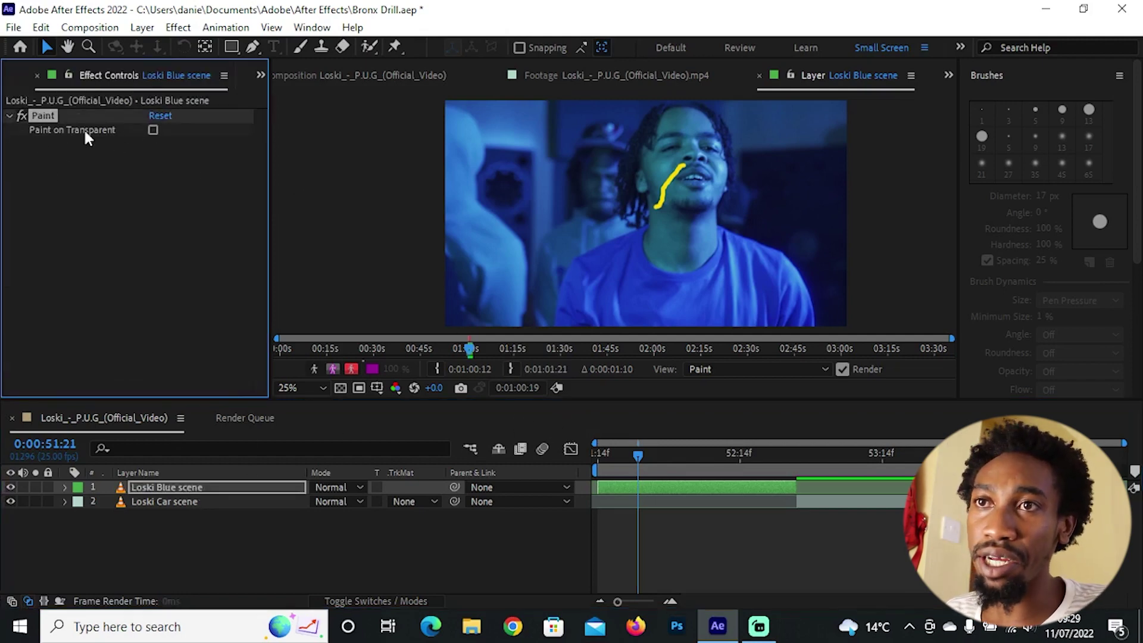
{"action": "left_click", "coordinate": [153, 130]}
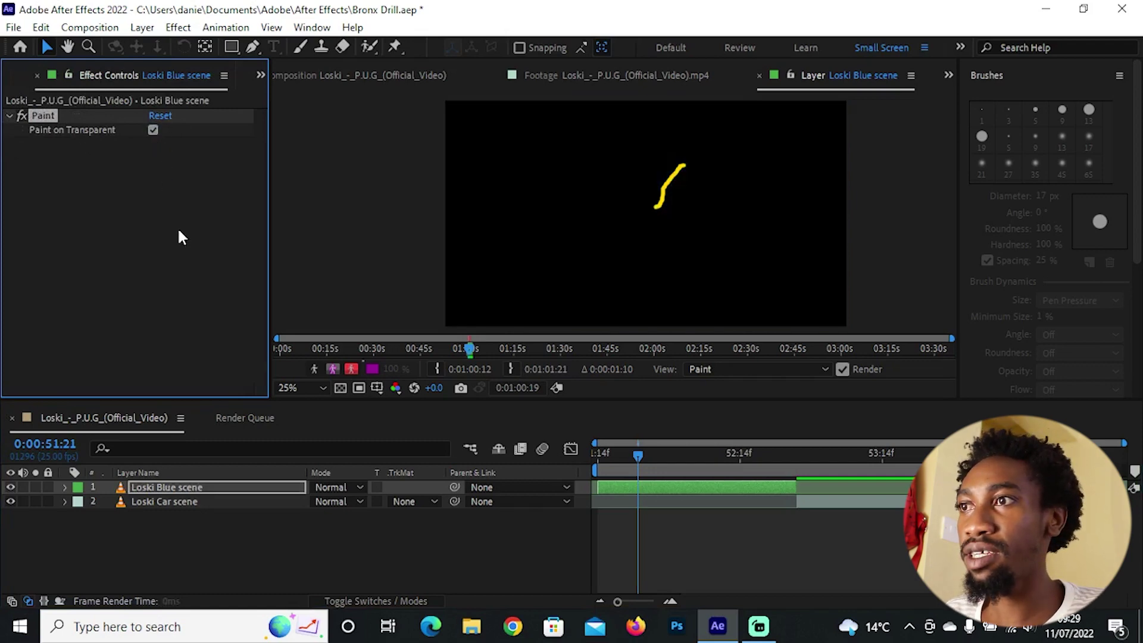
{"action": "left_click", "coordinate": [948, 74]}
{"action": "left_click", "coordinate": [864, 95]}
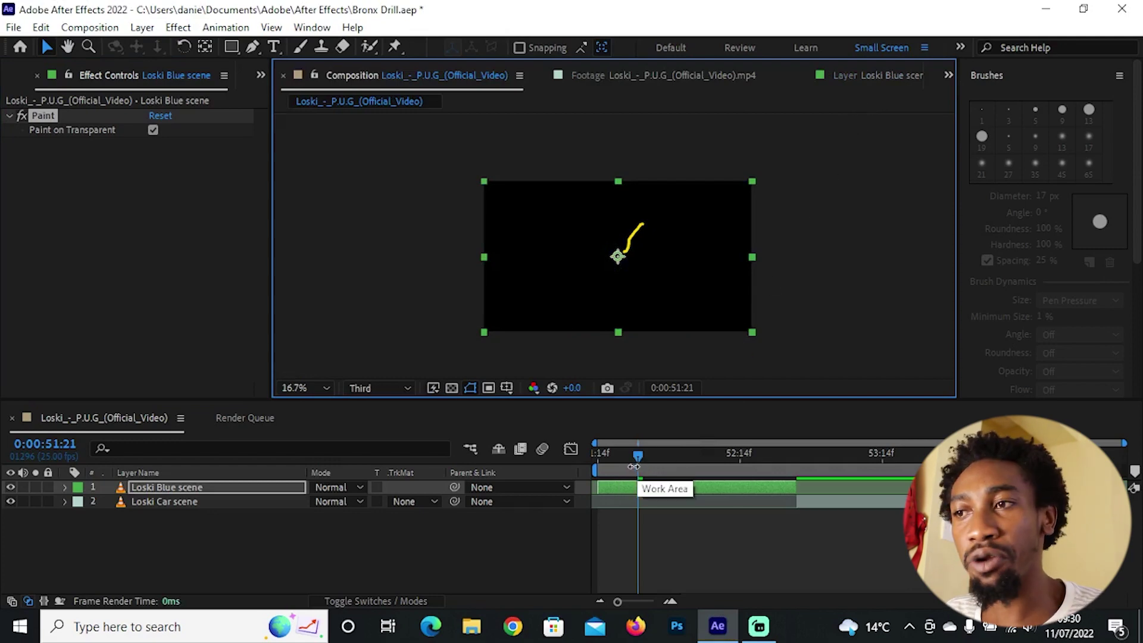
Step: Compare strokes with and without footage across frames, leaving Paint on Transparent on
{"action": "left_click_drag", "start_coordinate": [638, 455], "coordinate": [603, 455]}
{"action": "left_click", "coordinate": [153, 131]}
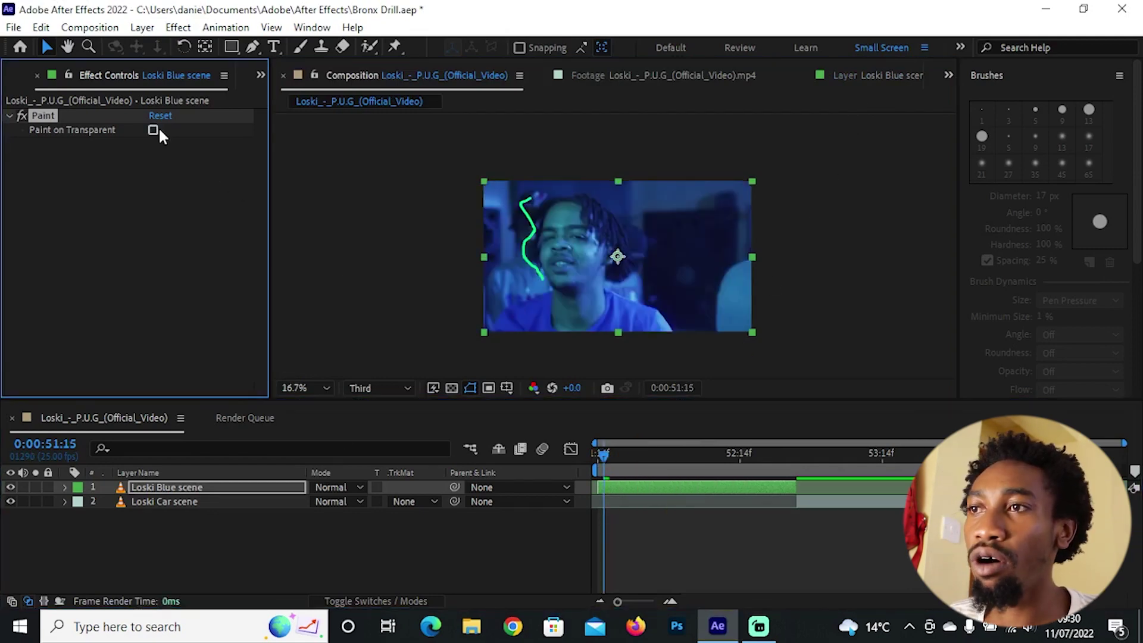
{"action": "mouse_move", "coordinate": [615, 456]}
{"action": "left_mouse_down"}
{"action": "mouse_move", "coordinate": [595, 452]}
{"action": "mouse_move", "coordinate": [645, 454]}
{"action": "mouse_move", "coordinate": [627, 454]}
{"action": "left_mouse_up"}
{"action": "left_click", "coordinate": [153, 130]}
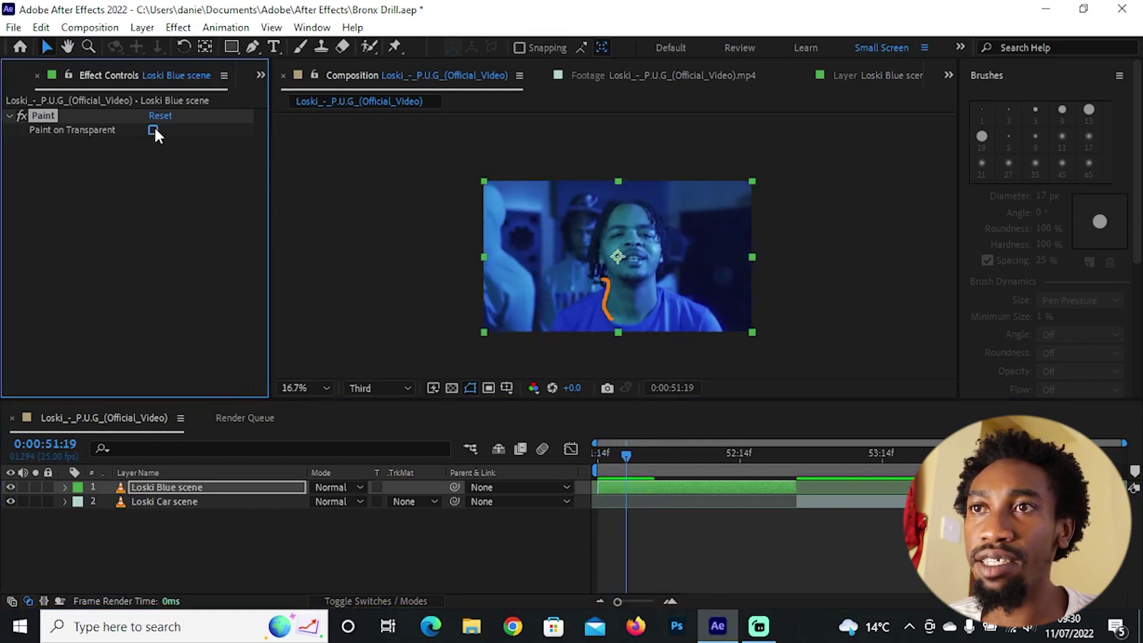
{"action": "mouse_move", "coordinate": [623, 457]}
{"action": "left_mouse_down"}
{"action": "mouse_move", "coordinate": [597, 454]}
{"action": "mouse_move", "coordinate": [637, 459]}
{"action": "mouse_move", "coordinate": [592, 452]}
{"action": "mouse_move", "coordinate": [607, 464]}
{"action": "left_mouse_up"}
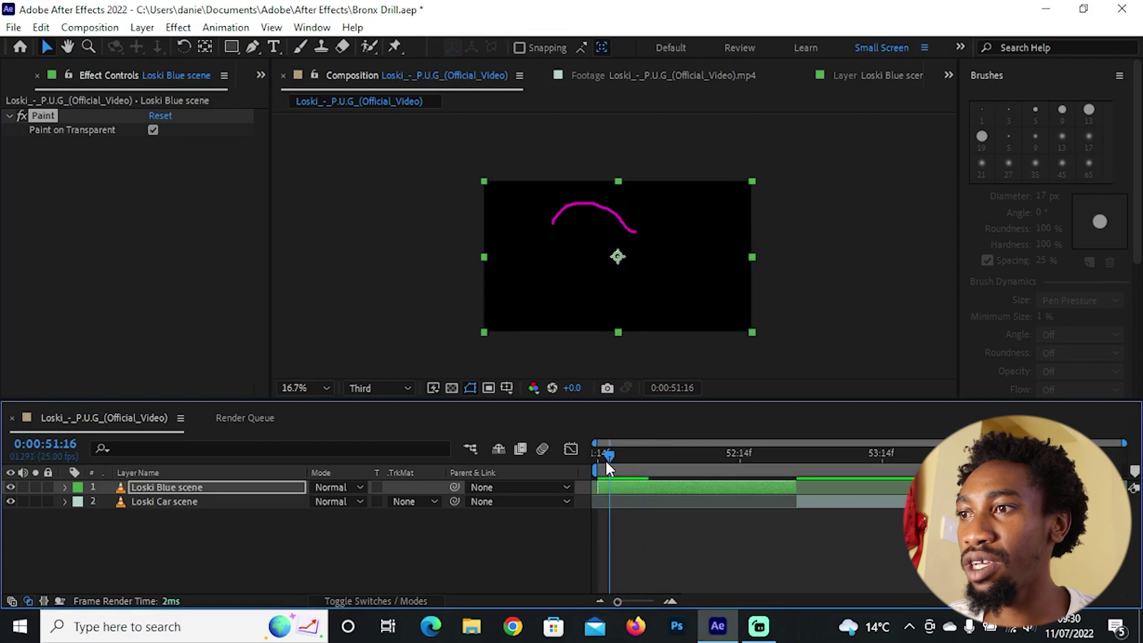
{"action": "left_click", "coordinate": [230, 486]}
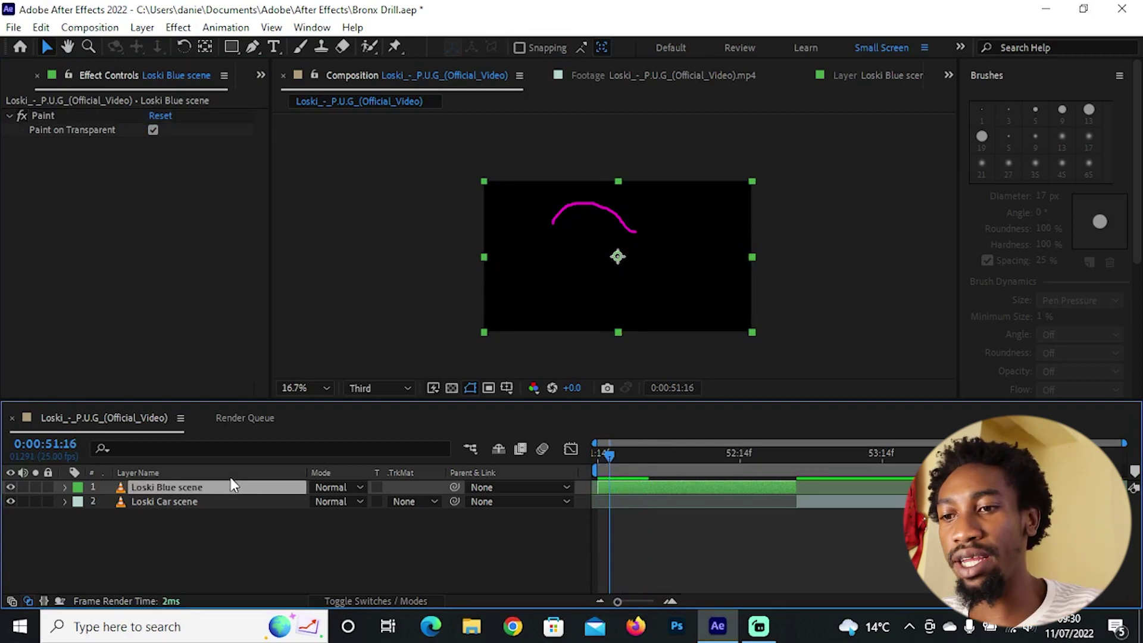
Step: Duplicate Loski Blue scene, delete Paint from the original layer, and hide that original
{"action": "key", "text": "ctrl+d"}
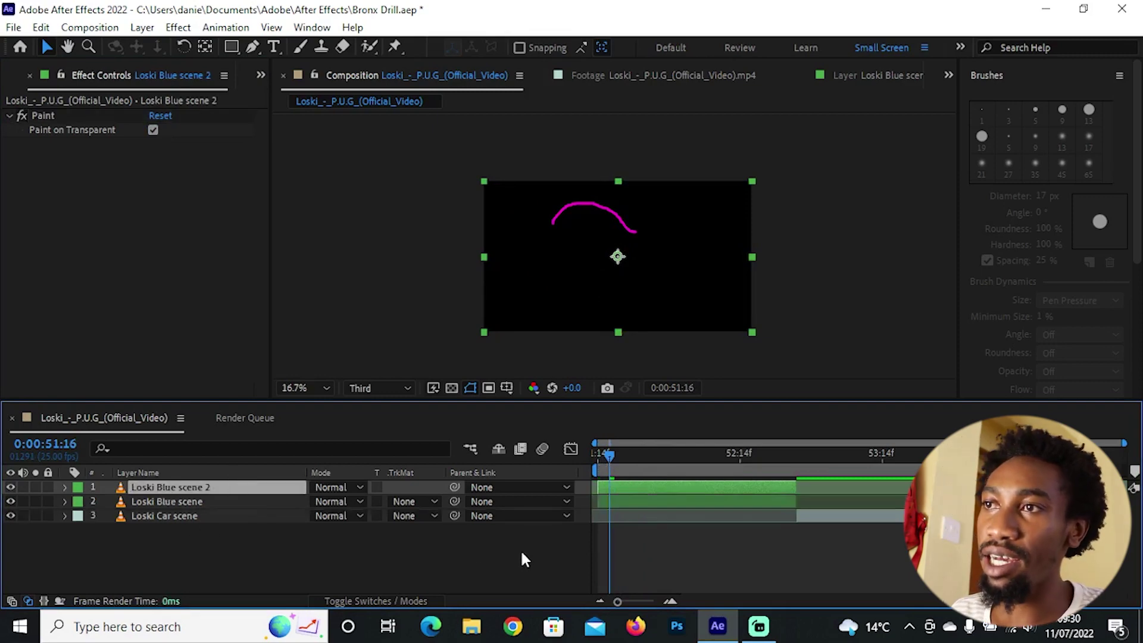
{"action": "left_click", "coordinate": [181, 503]}
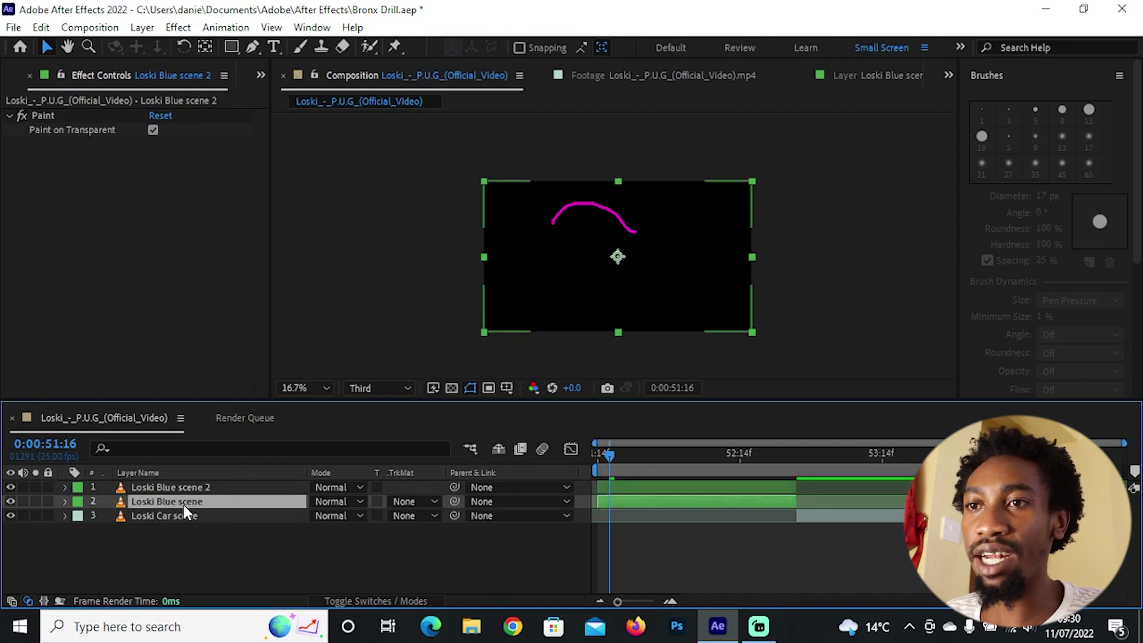
{"action": "left_click", "coordinate": [52, 115]}
{"action": "key", "text": "Delete"}
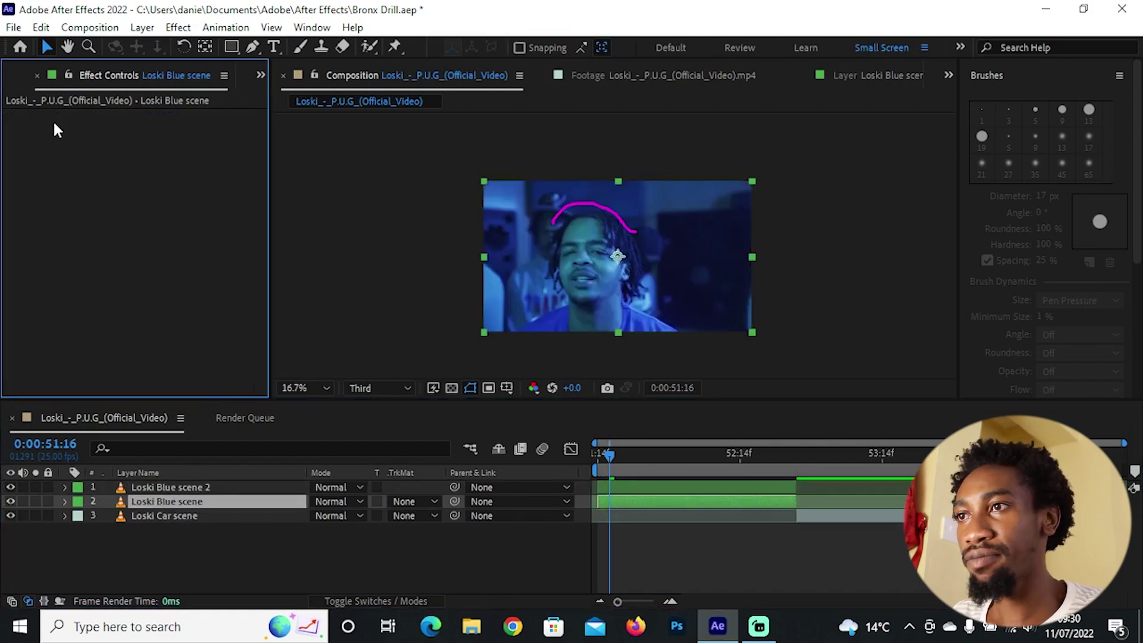
{"action": "left_click", "coordinate": [11, 501]}
{"action": "mouse_move", "coordinate": [610, 456]}
{"action": "left_mouse_down"}
{"action": "mouse_move", "coordinate": [599, 456]}
{"action": "mouse_move", "coordinate": [665, 460]}
{"action": "mouse_move", "coordinate": [619, 463]}
{"action": "left_mouse_up"}
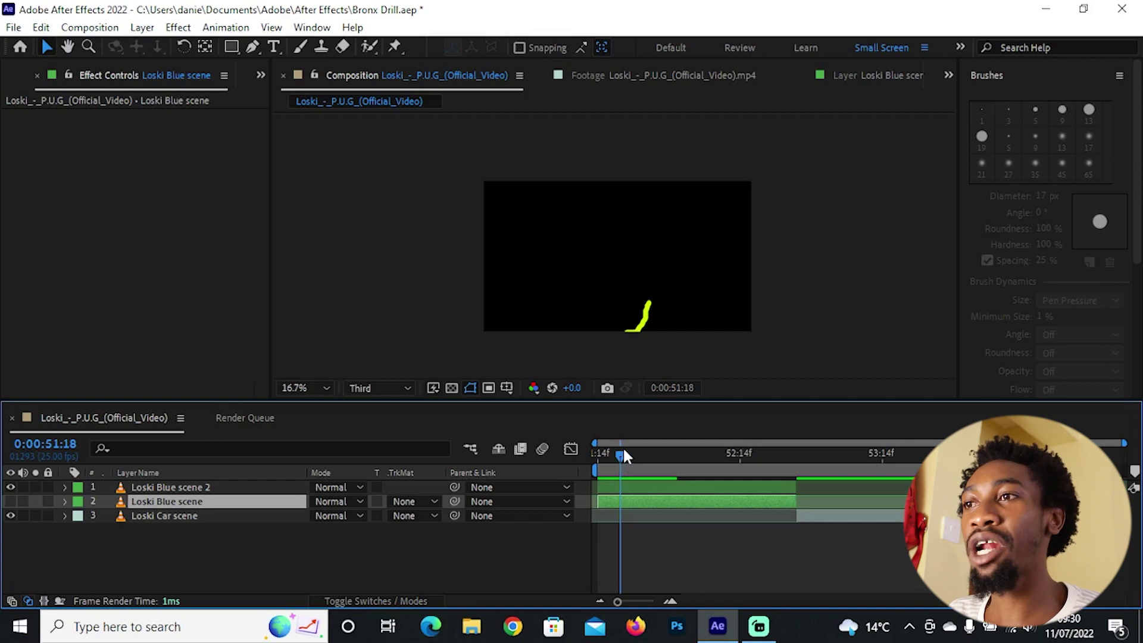
Step: Search Effects & Presets for 'glow' and drag Stylize > Glow onto Loski Blue scene 2
{"action": "left_click", "coordinate": [1045, 77]}
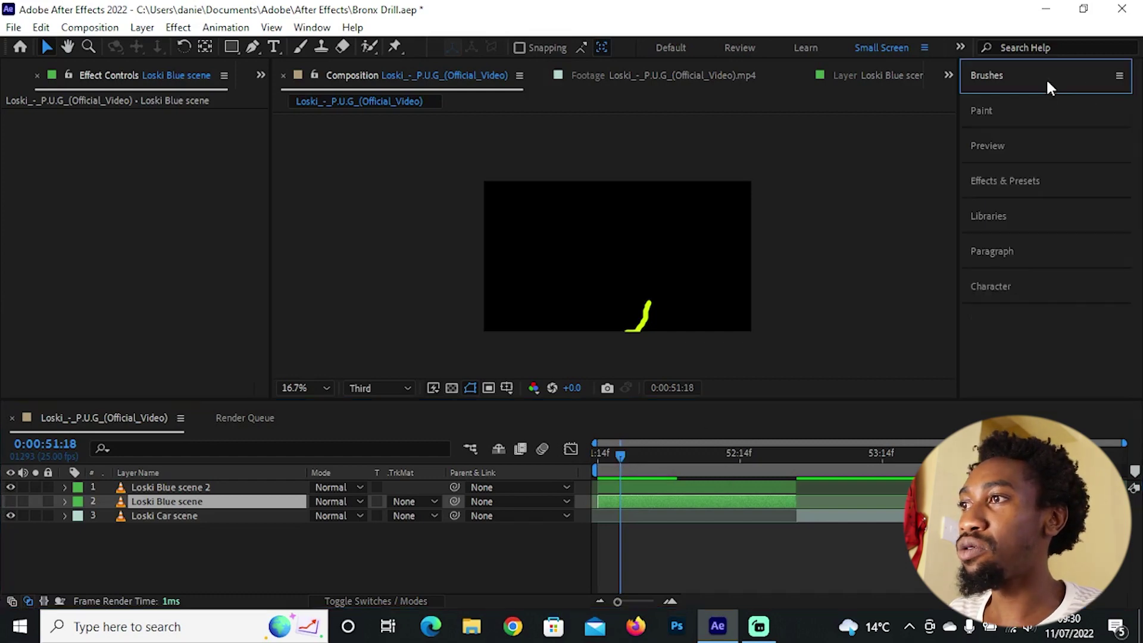
{"action": "left_click", "coordinate": [1034, 200]}
{"action": "left_click", "coordinate": [1030, 205]}
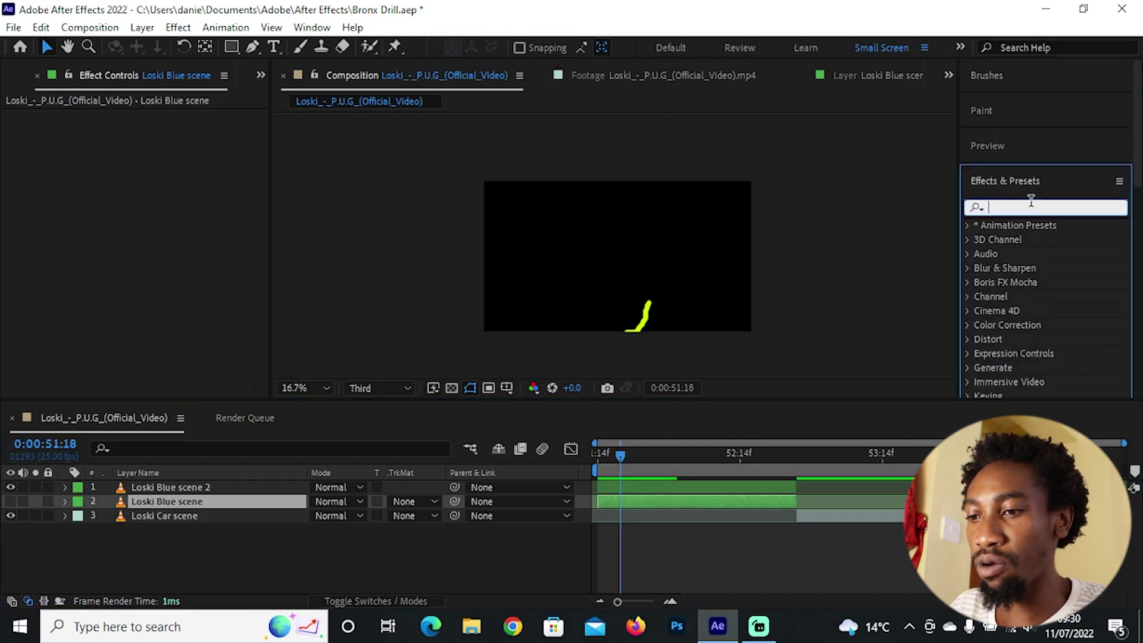
{"action": "type", "text": "glow"}
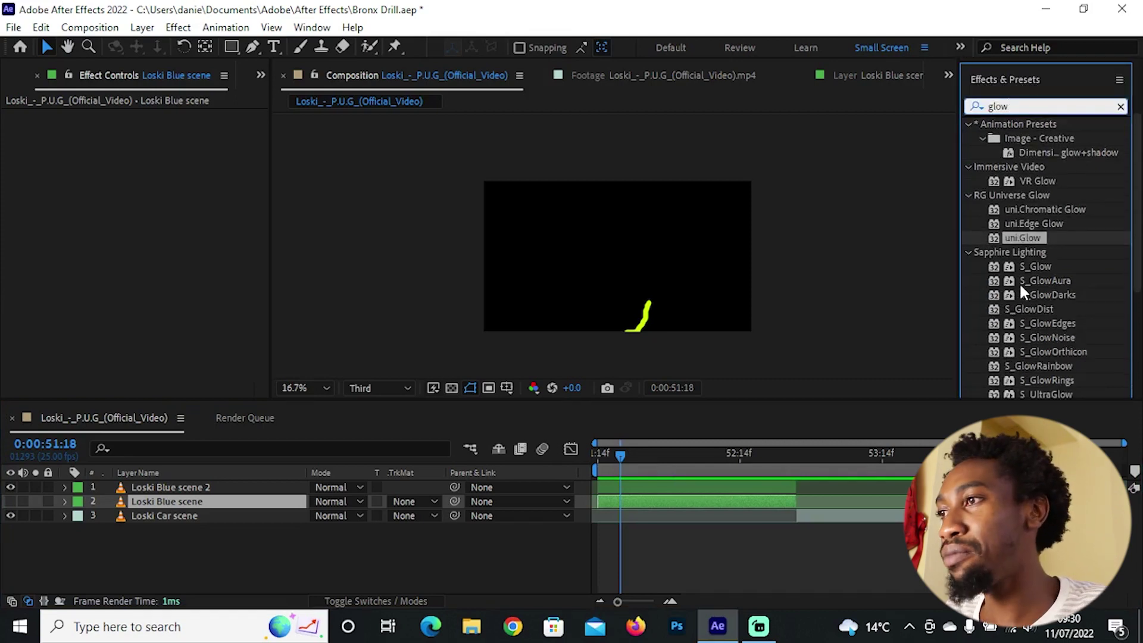
{"action": "scroll", "coordinate": [1021, 285], "scroll_direction": "down", "scroll_amount": 3}
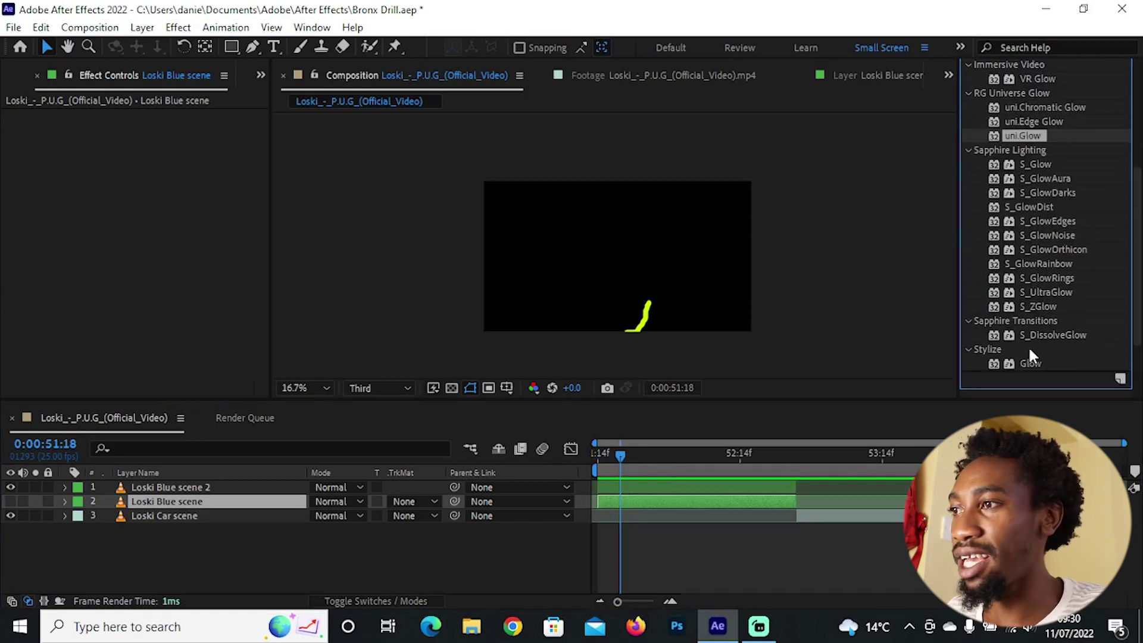
{"action": "mouse_move", "coordinate": [1029, 365]}
{"action": "left_mouse_down"}
{"action": "mouse_move", "coordinate": [178, 549]}
{"action": "mouse_move", "coordinate": [224, 510]}
{"action": "mouse_move", "coordinate": [222, 484]}
{"action": "left_mouse_up"}
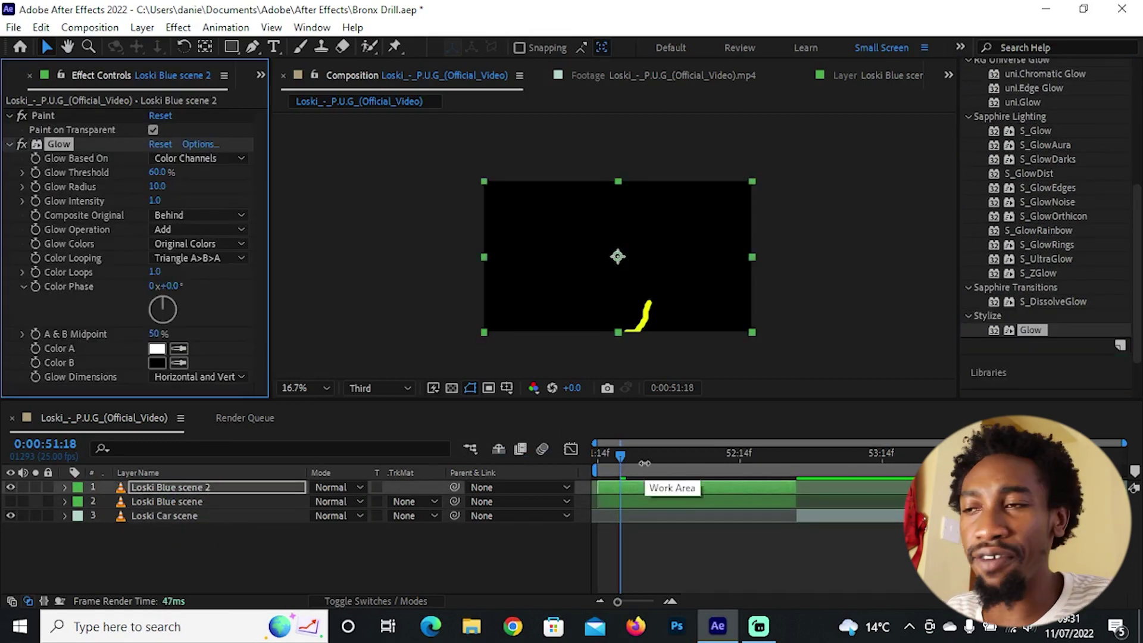
Step: Set the Glow Radius to 58 and Glow Intensity to 2.0, then show the Loski Blue scene footage again
{"action": "left_click_drag", "start_coordinate": [616, 453], "coordinate": [602, 453]}
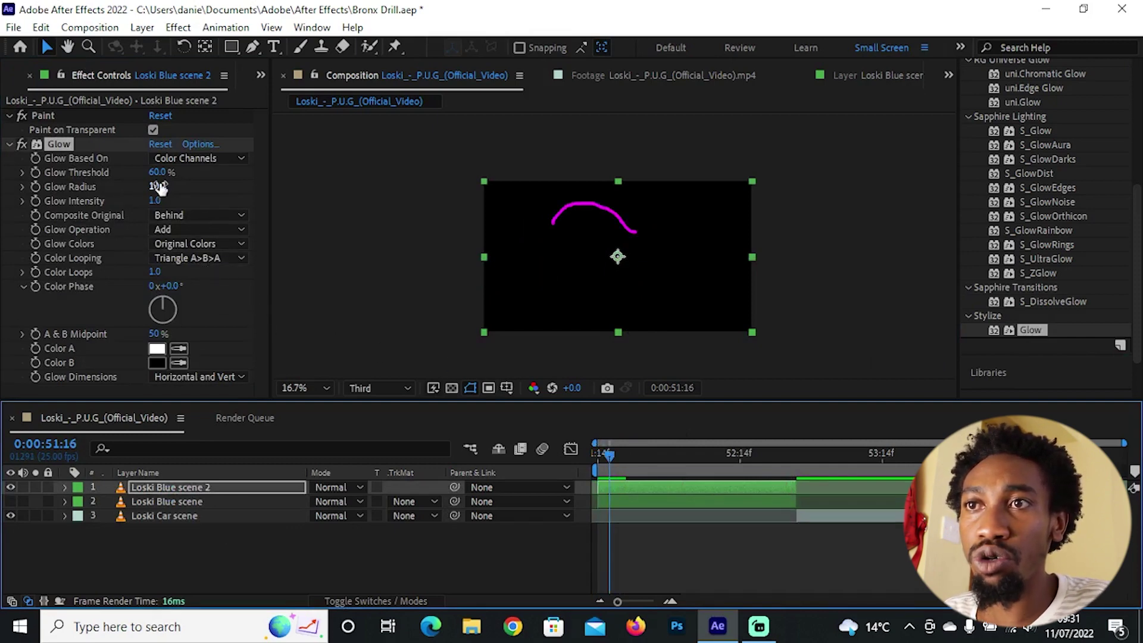
{"action": "mouse_move", "coordinate": [168, 184]}
{"action": "left_mouse_down"}
{"action": "mouse_move", "coordinate": [244, 184]}
{"action": "mouse_move", "coordinate": [221, 185]}
{"action": "left_mouse_up"}
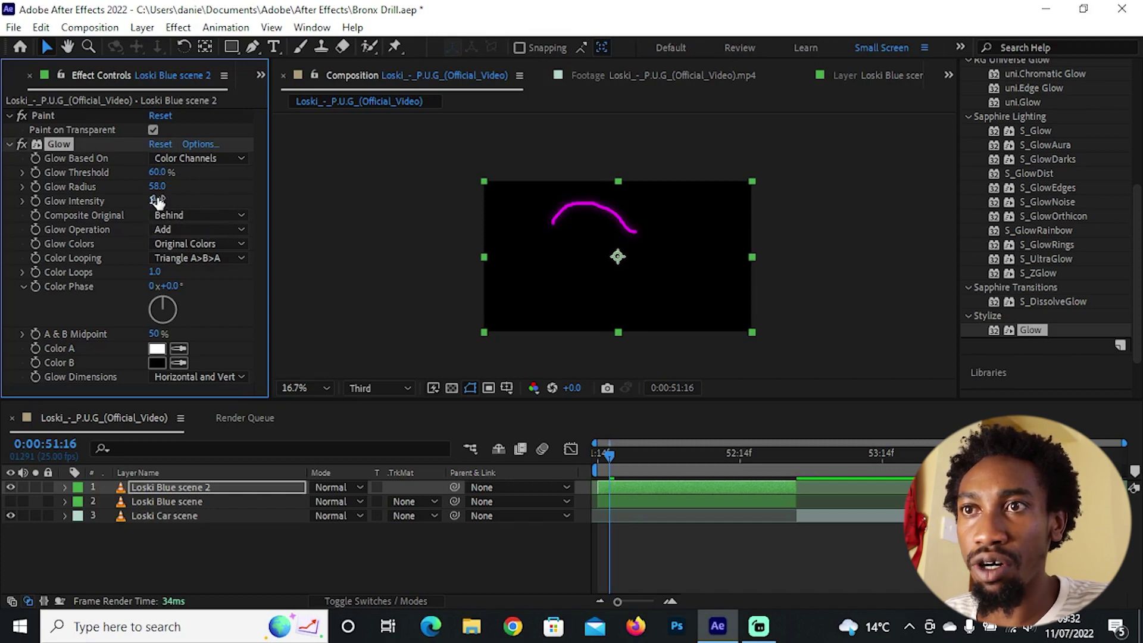
{"action": "left_click_drag", "start_coordinate": [153, 202], "coordinate": [185, 203]}
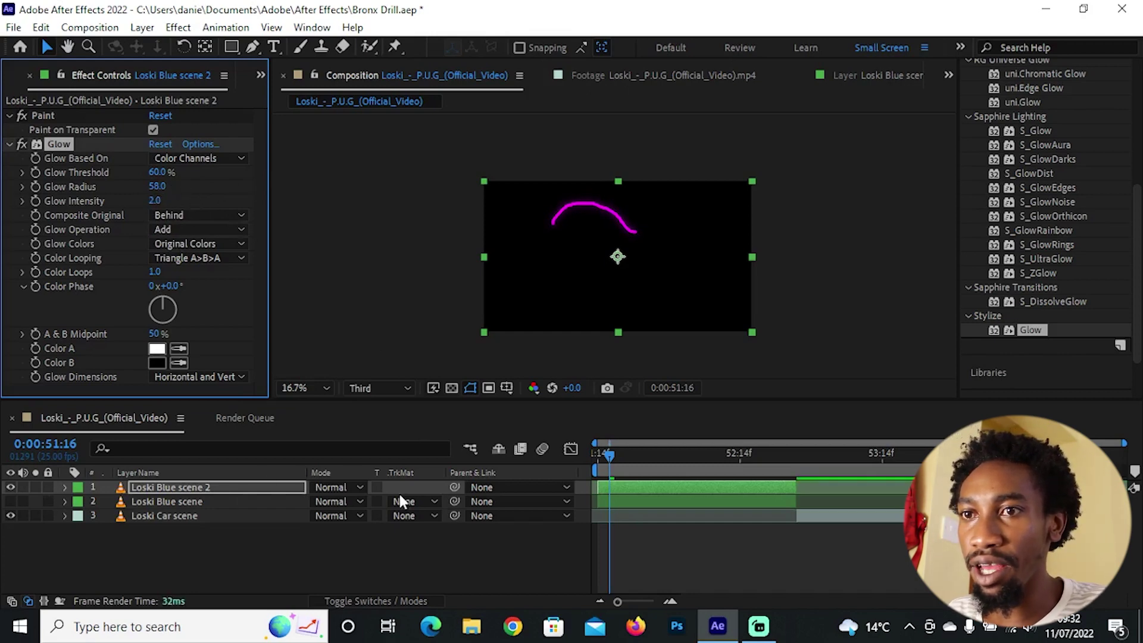
{"action": "left_click", "coordinate": [10, 502]}
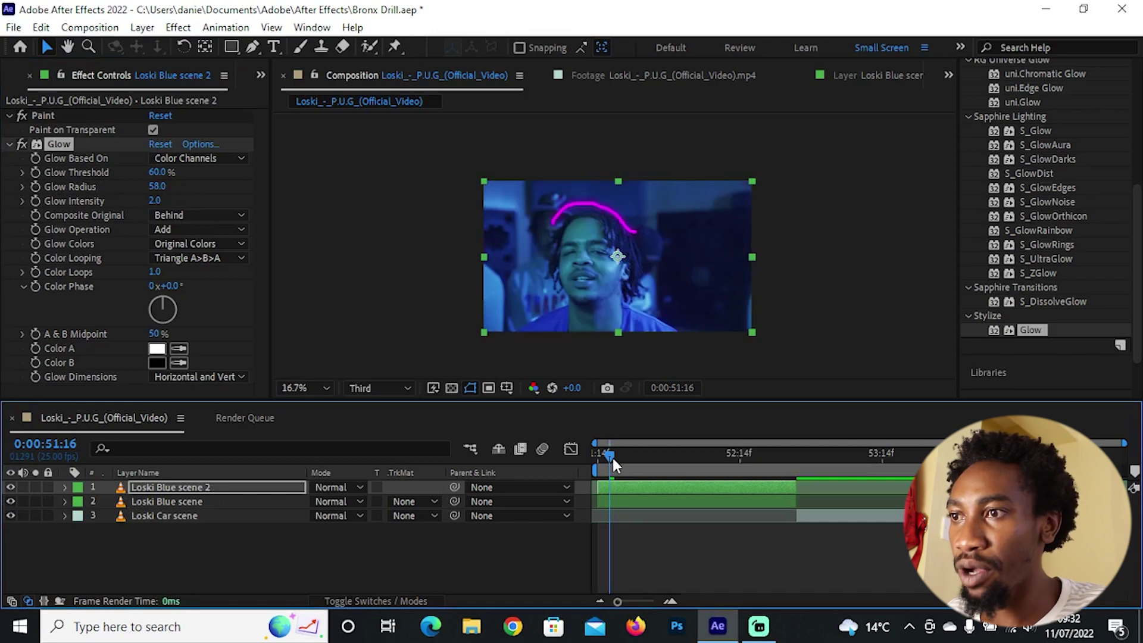
Step: Scrub the timeline to preview the glowing strokes over Loski Blue footage, ending in the Loski Car scene
{"action": "left_click_drag", "start_coordinate": [613, 459], "coordinate": [672, 467]}
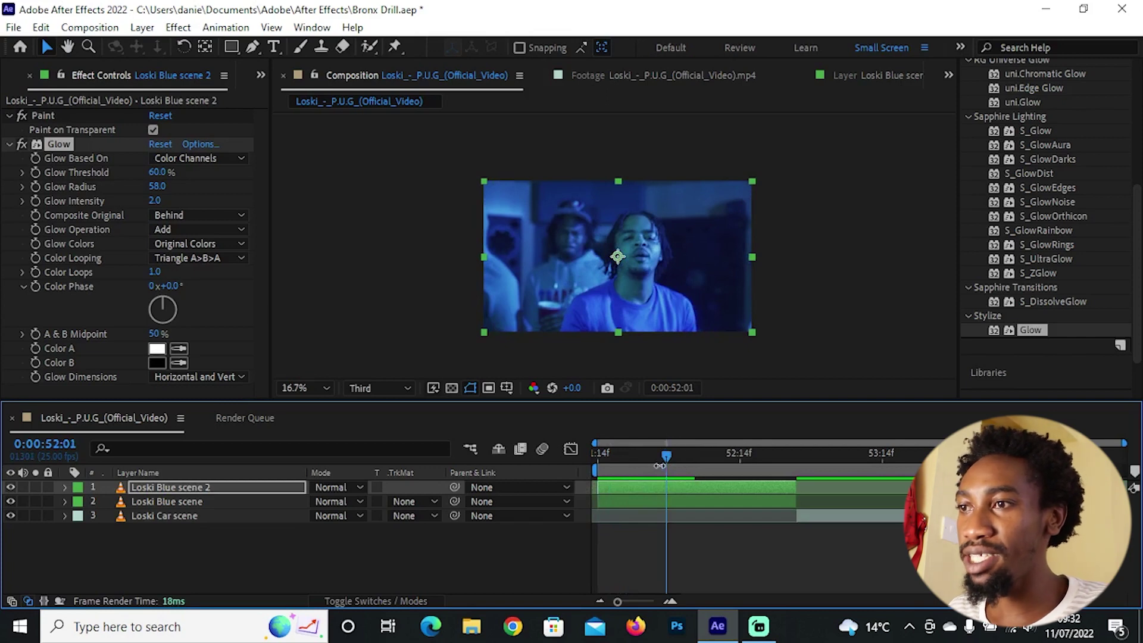
{"action": "left_click_drag", "start_coordinate": [655, 461], "coordinate": [917, 476]}
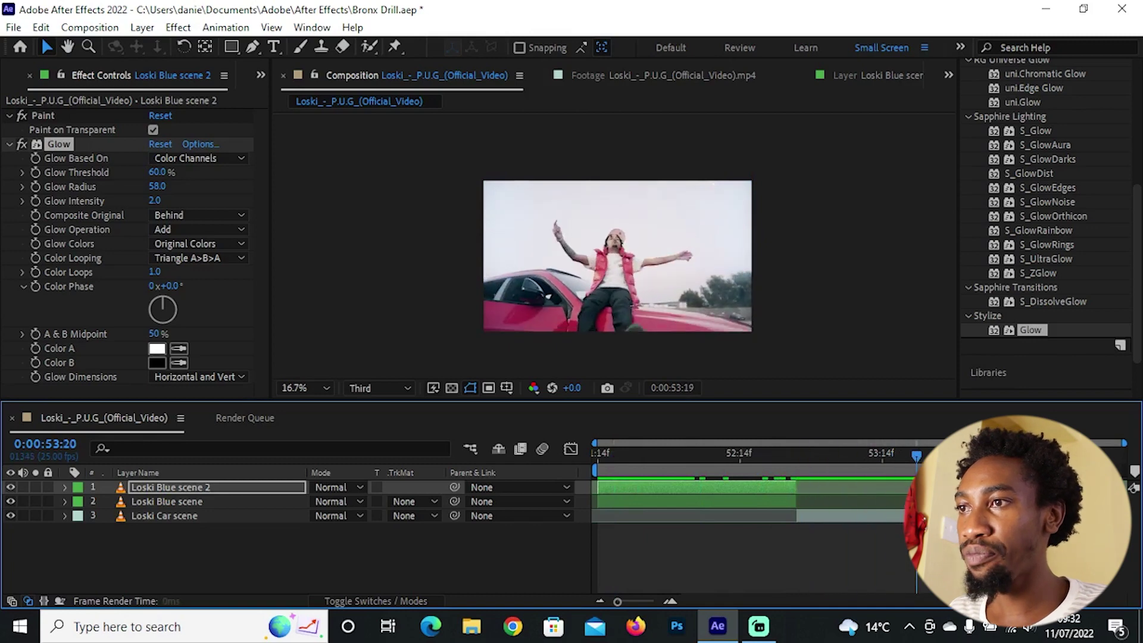
Step: Open the Loski Car scene layer at 0:00:53:01 and paint Roto Brush strokes over the performer and arms
{"action": "left_click", "coordinate": [877, 517]}
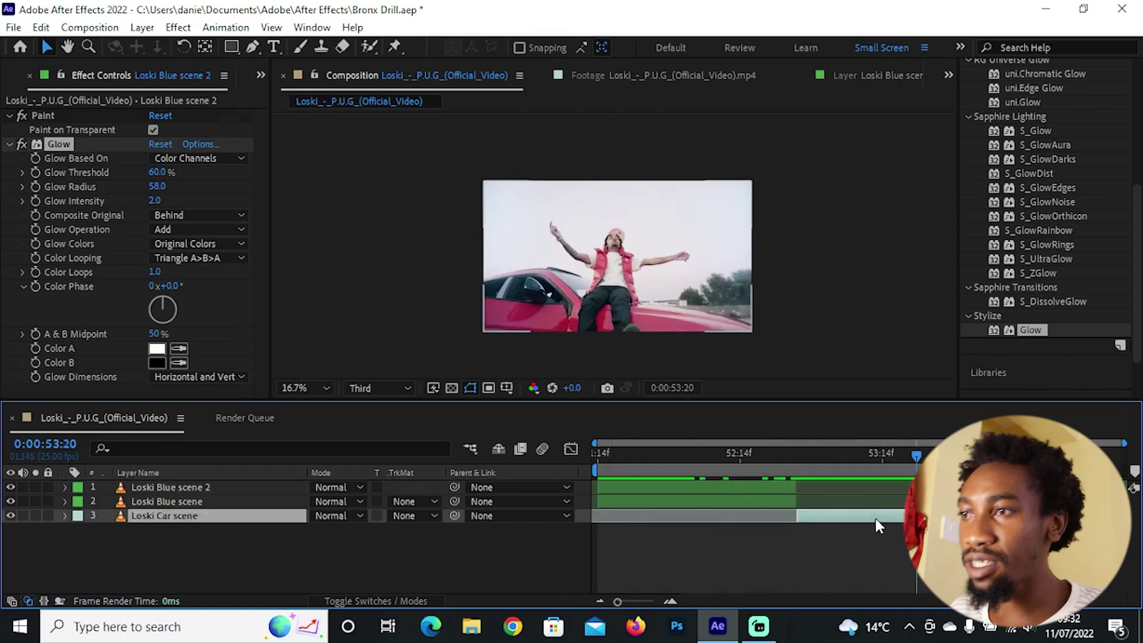
{"action": "left_click", "coordinate": [809, 456]}
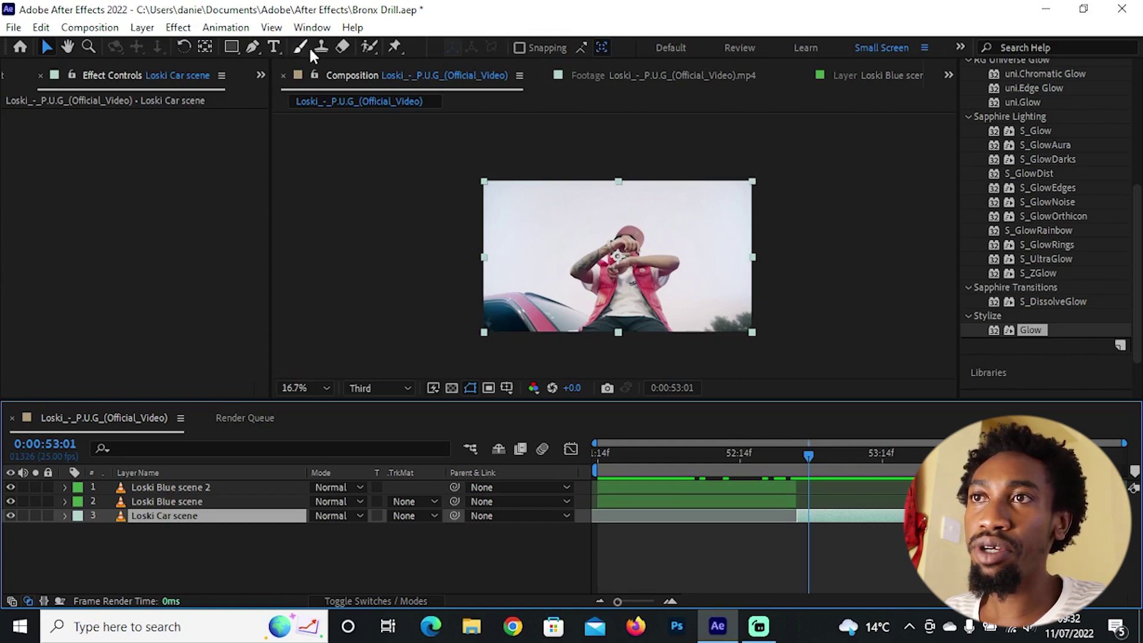
{"action": "left_click", "coordinate": [369, 45]}
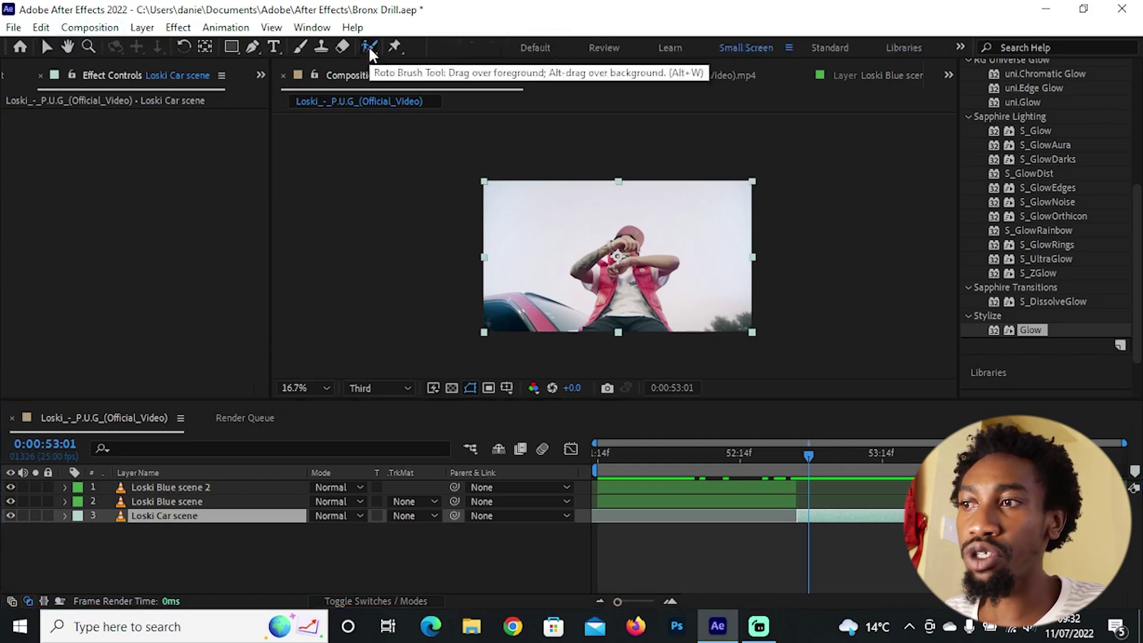
{"action": "double_click", "coordinate": [157, 512]}
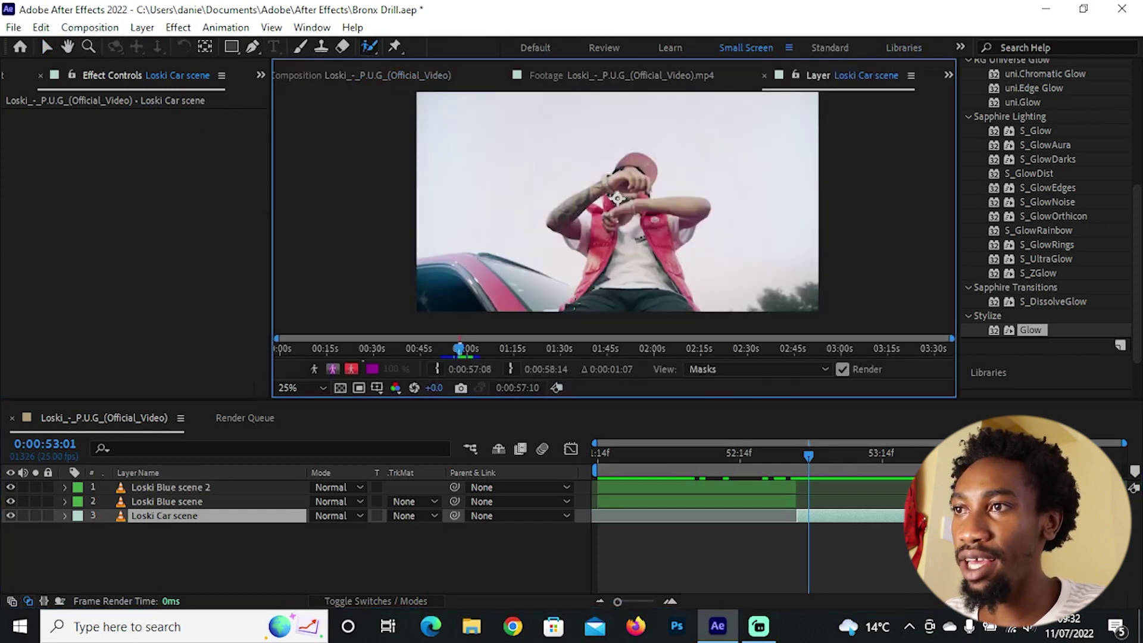
{"action": "mouse_move", "coordinate": [575, 298]}
{"action": "left_mouse_down"}
{"action": "mouse_move", "coordinate": [610, 257]}
{"action": "mouse_move", "coordinate": [590, 211]}
{"action": "mouse_move", "coordinate": [629, 170]}
{"action": "mouse_move", "coordinate": [661, 205]}
{"action": "mouse_move", "coordinate": [667, 299]}
{"action": "left_mouse_up"}
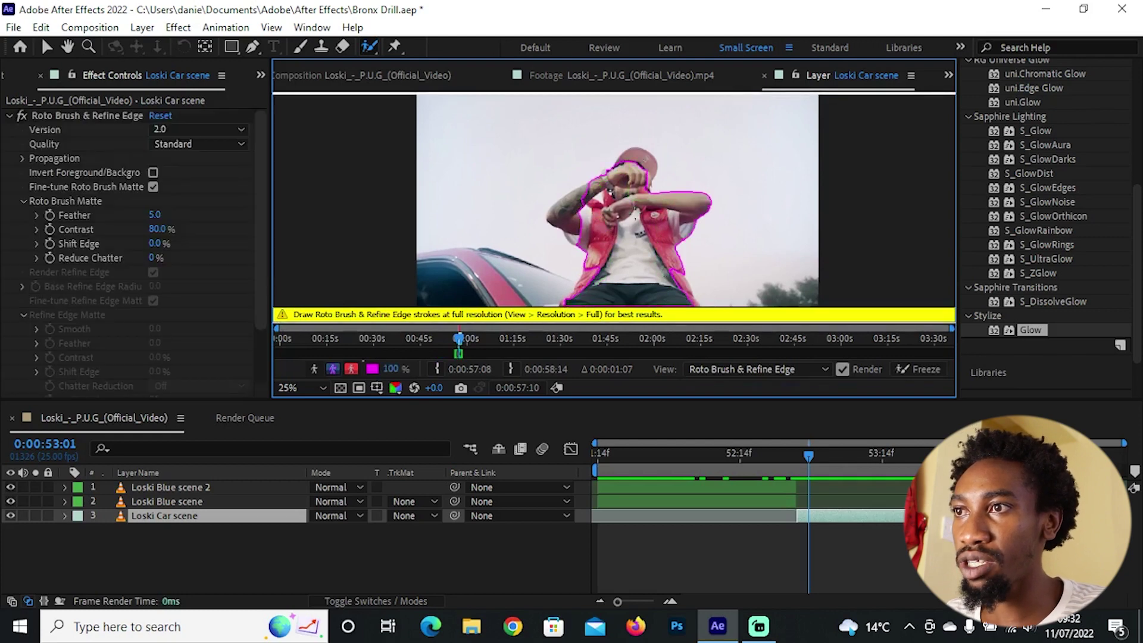
{"action": "left_click_drag", "start_coordinate": [562, 222], "coordinate": [576, 229]}
{"action": "left_click_drag", "start_coordinate": [624, 179], "coordinate": [625, 179]}
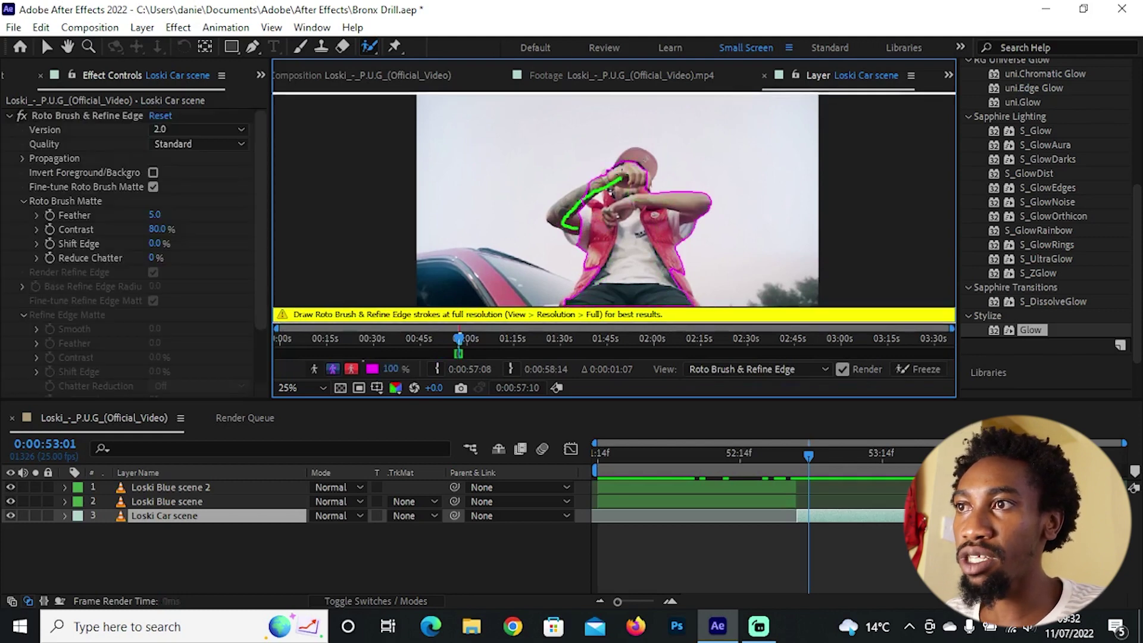
Step: Step forward frame by frame to propagate the performer's roto matte and check it
{"action": "key", "text": "ctrl+3"}
{"action": "left_click", "coordinate": [1043, 174]}
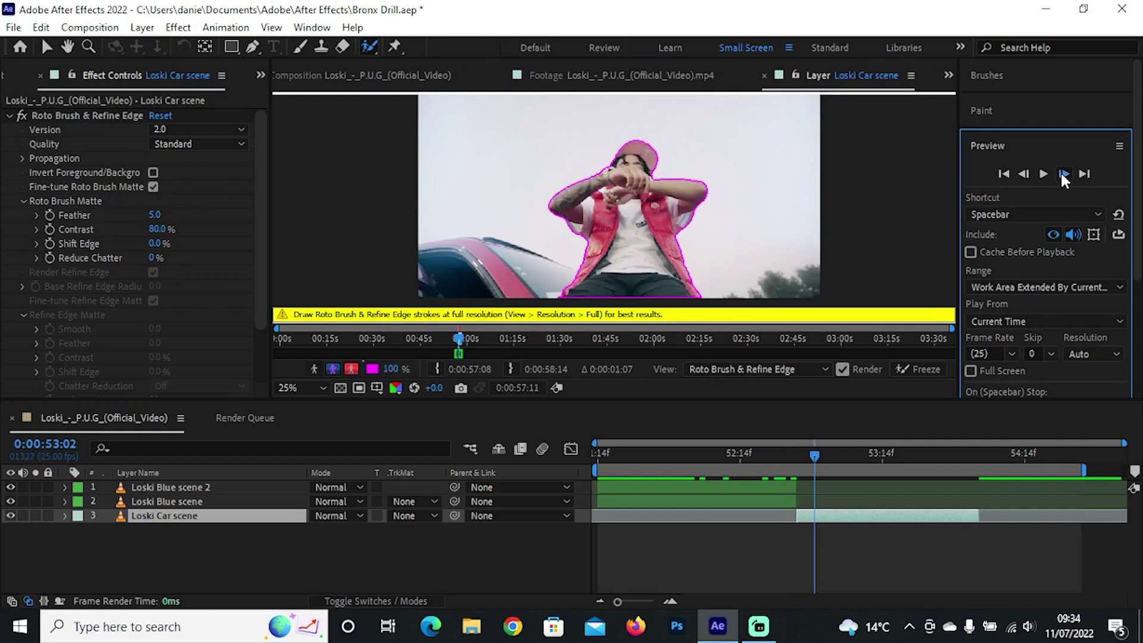
{"action": "scroll", "coordinate": [719, 180], "scroll_direction": "up", "scroll_amount": 2}
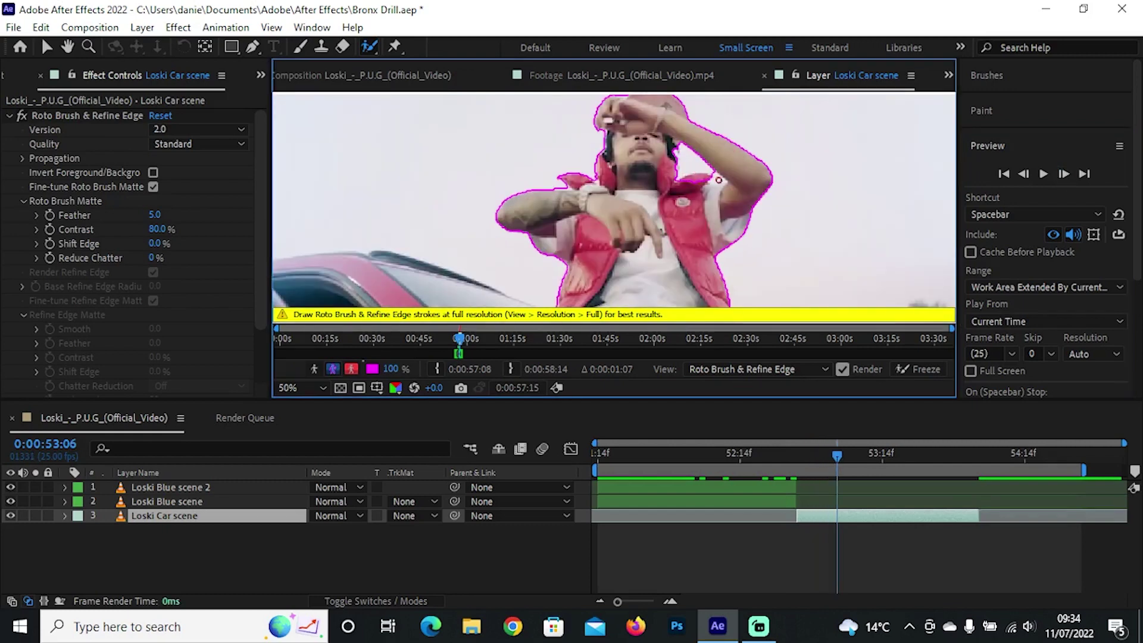
{"action": "scroll", "coordinate": [696, 218], "scroll_direction": "down", "scroll_amount": 2}
{"action": "left_click", "coordinate": [1064, 174]}
{"action": "left_click", "coordinate": [1065, 173]}
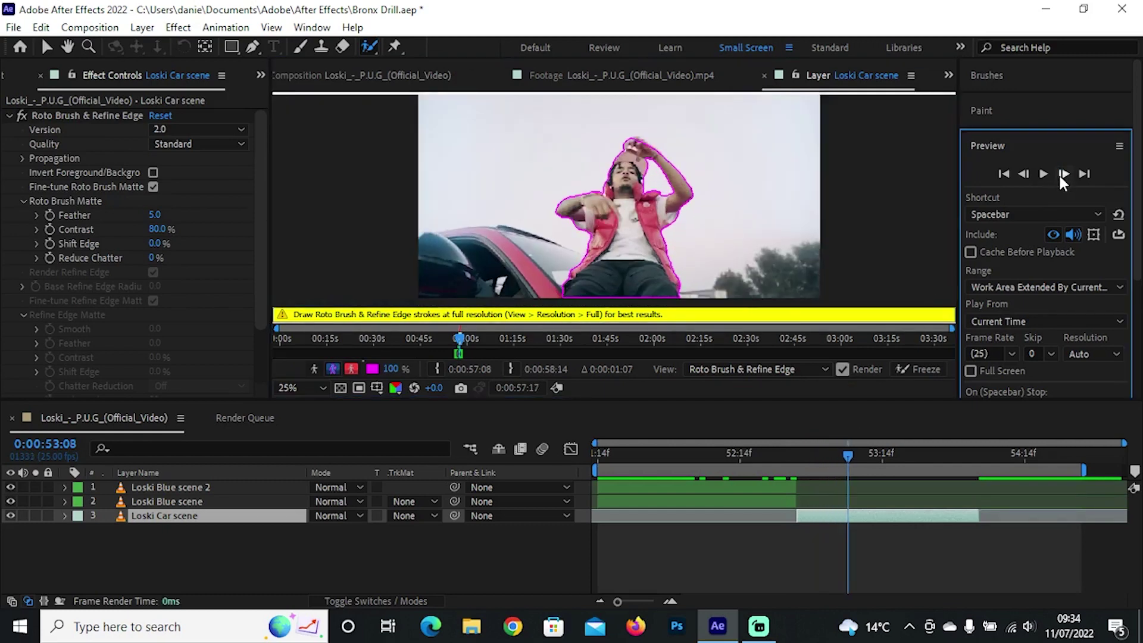
{"action": "left_click", "coordinate": [1065, 173]}
{"action": "left_click", "coordinate": [1064, 173]}
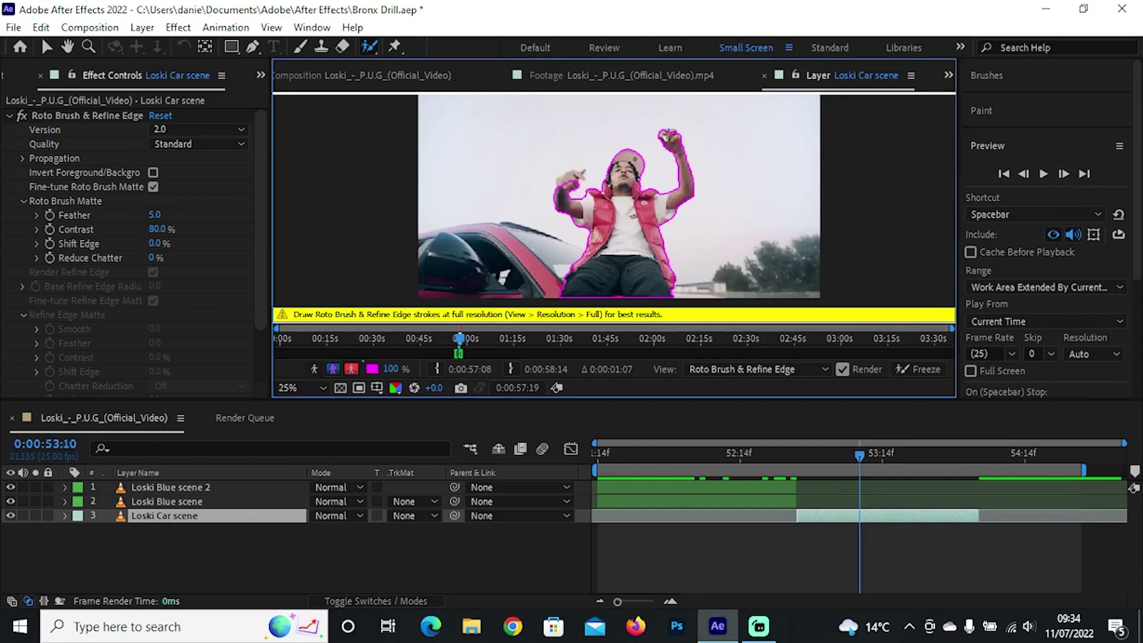
{"action": "left_click", "coordinate": [1064, 173]}
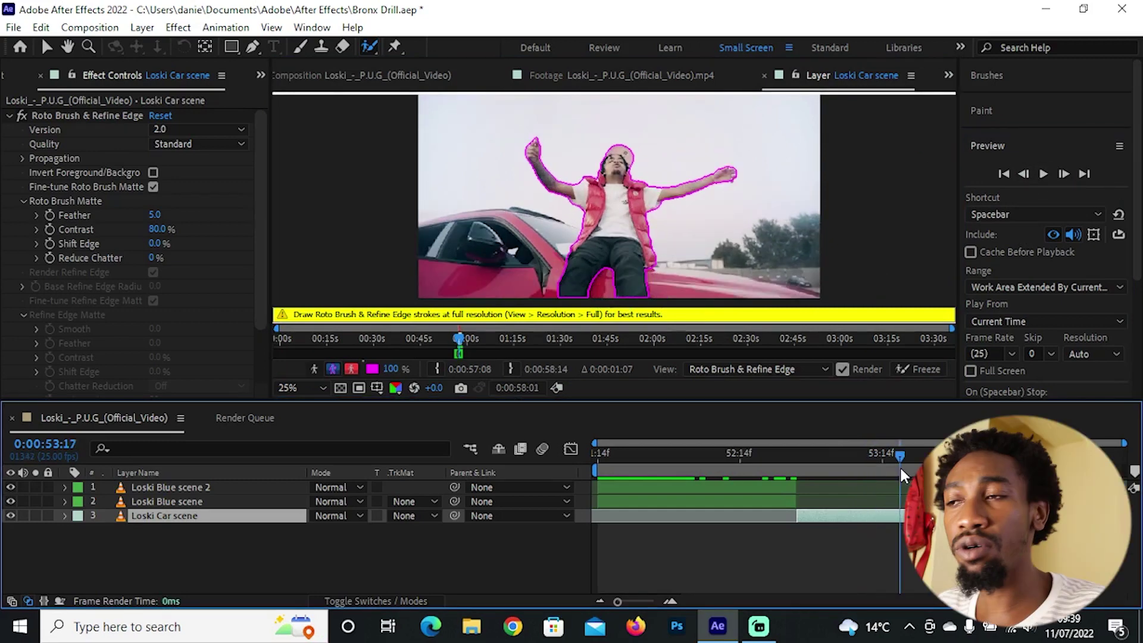
{"action": "left_click_drag", "start_coordinate": [902, 473], "coordinate": [938, 475]}
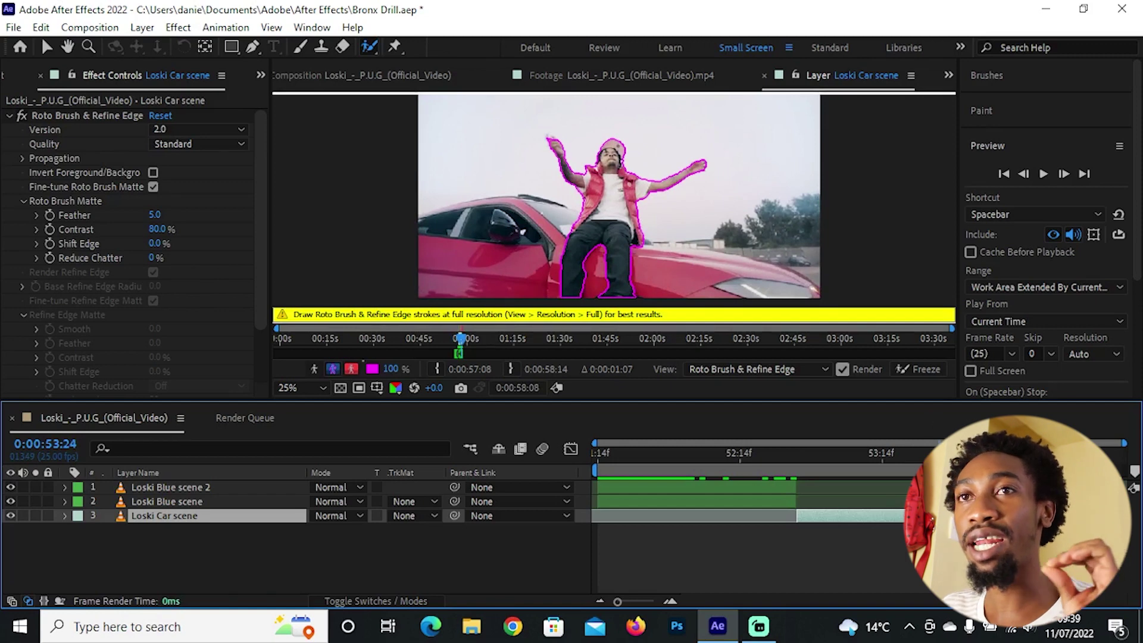
Step: Freeze the propagated Roto Brush matte of the performer
{"action": "left_click_drag", "start_coordinate": [938, 475], "coordinate": [932, 475]}
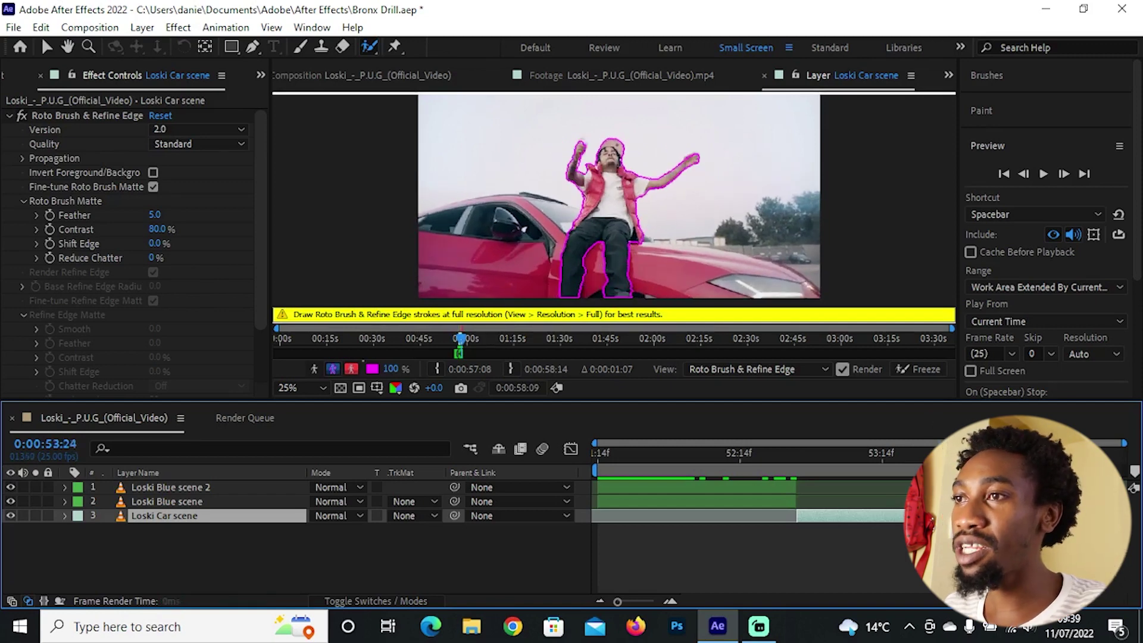
{"action": "left_click", "coordinate": [924, 370]}
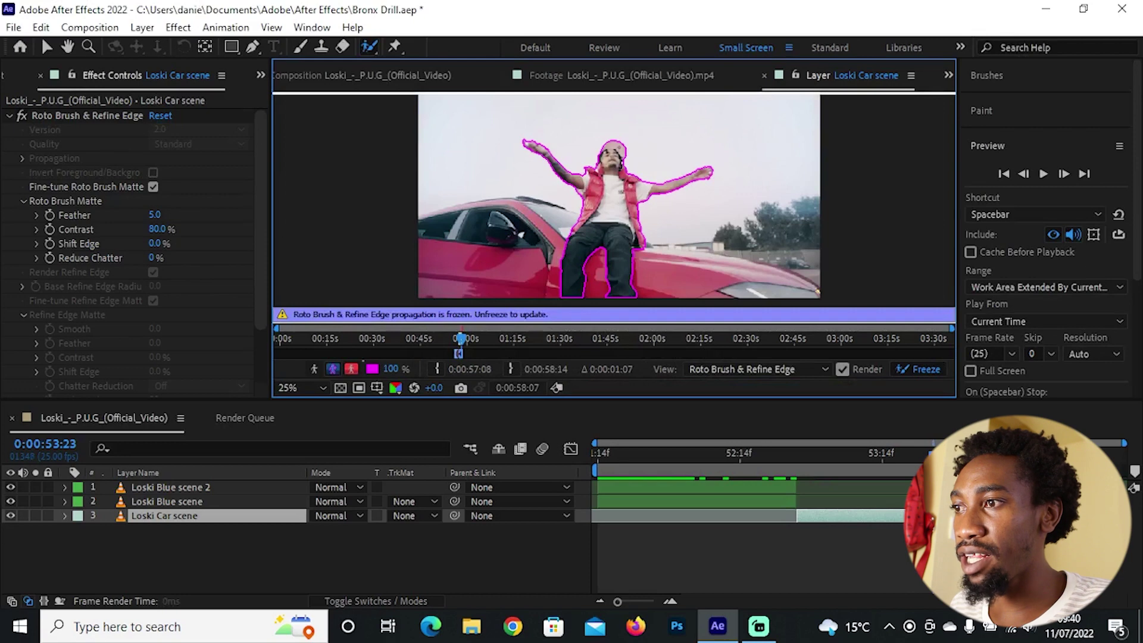
{"action": "left_click", "coordinate": [921, 453]}
Step: Return to the Composition viewer with the Selection tool and duplicate the Loski Car scene layer
{"action": "left_click", "coordinate": [948, 80]}
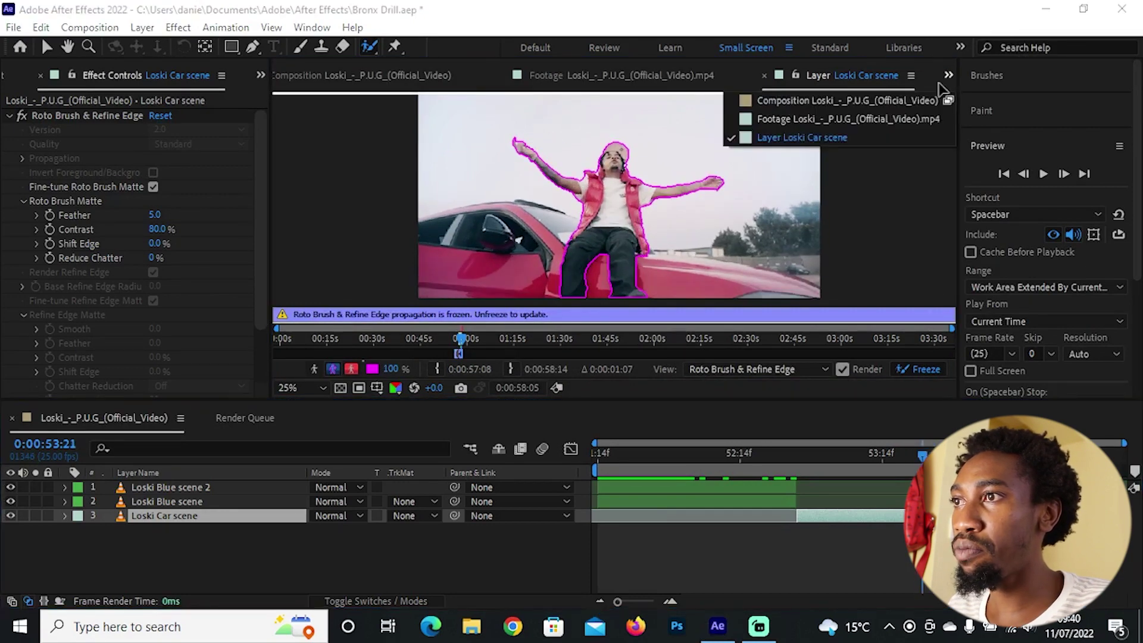
{"action": "left_click", "coordinate": [1001, 96]}
{"action": "left_click", "coordinate": [46, 48]}
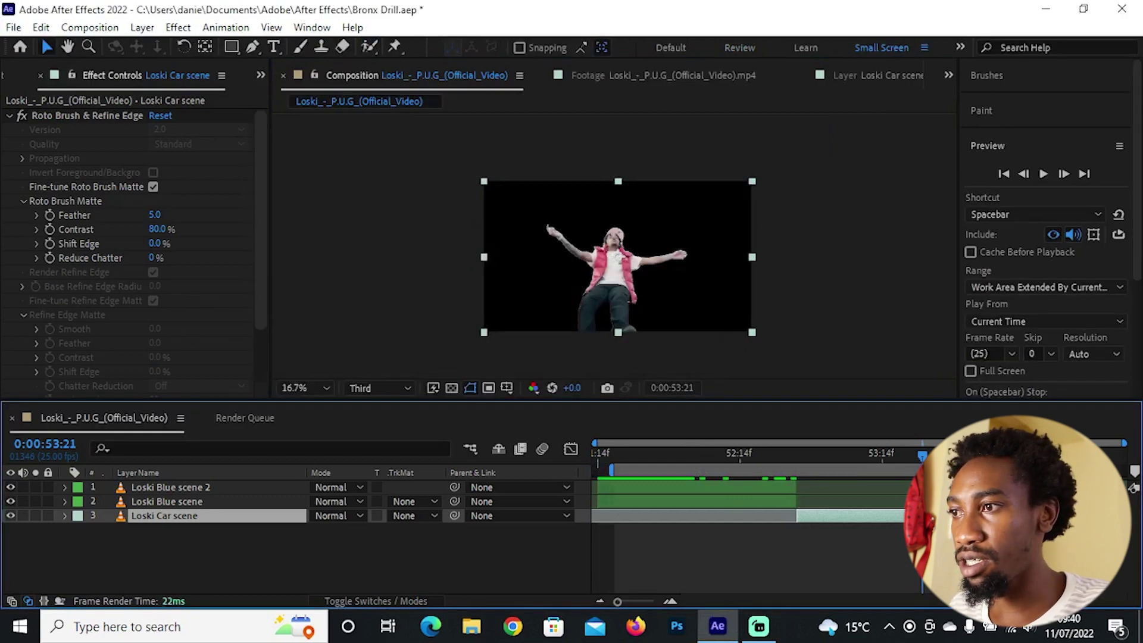
{"action": "left_click_drag", "start_coordinate": [922, 456], "coordinate": [876, 465]}
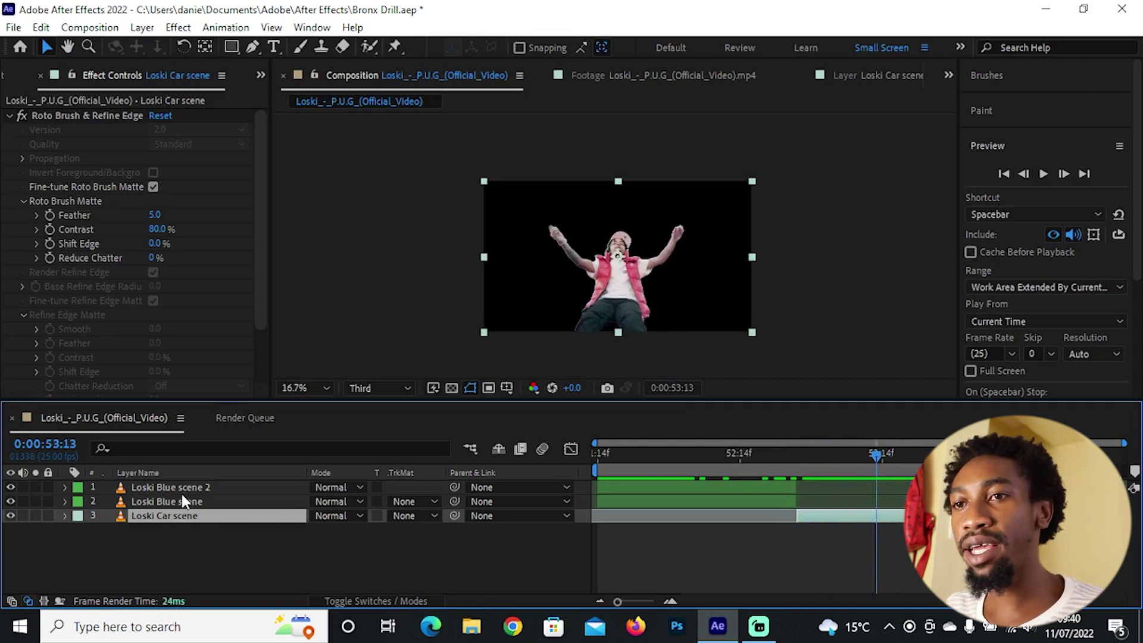
{"action": "key", "text": "ctrl+d"}
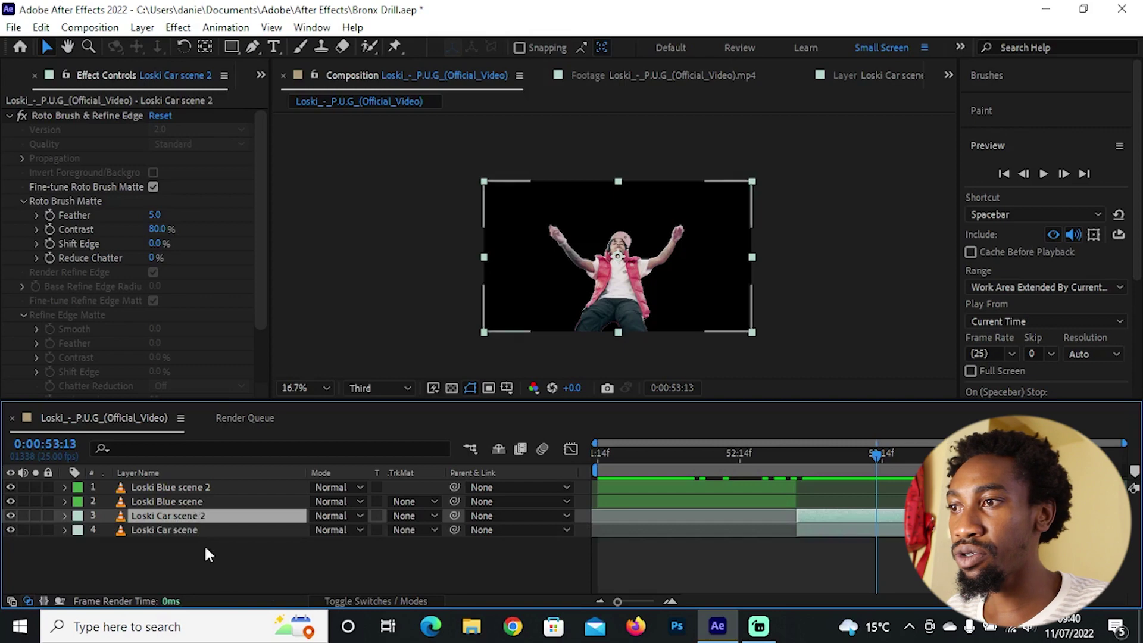
Step: Delete the Roto Brush & Refine Edge effect from the original Loski Car scene layer
{"action": "left_click", "coordinate": [209, 530]}
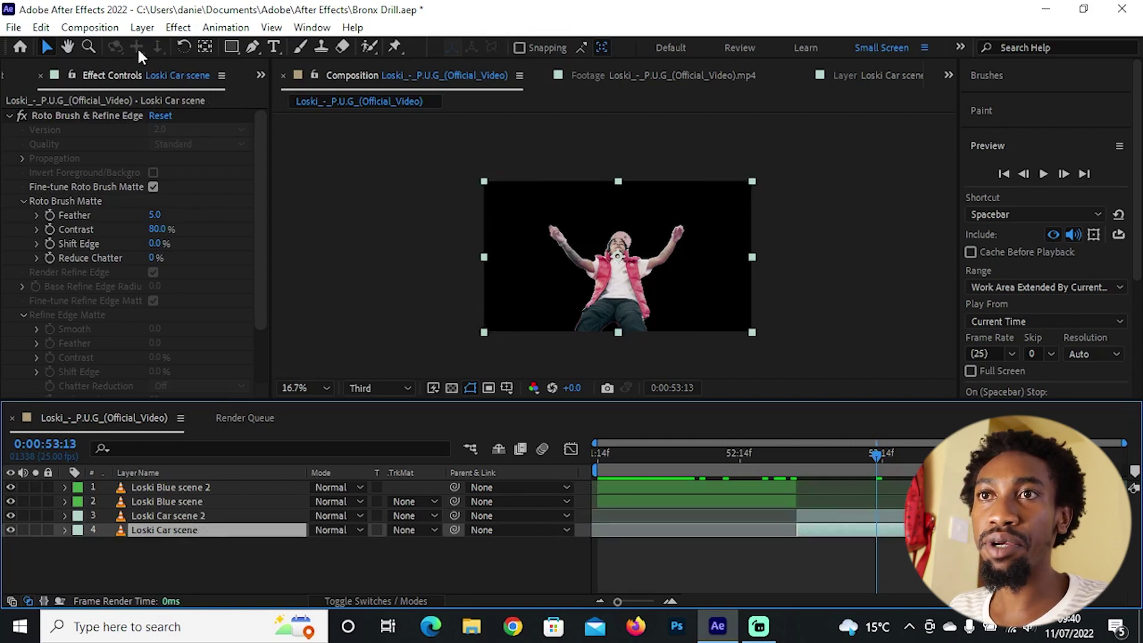
{"action": "left_click", "coordinate": [75, 113]}
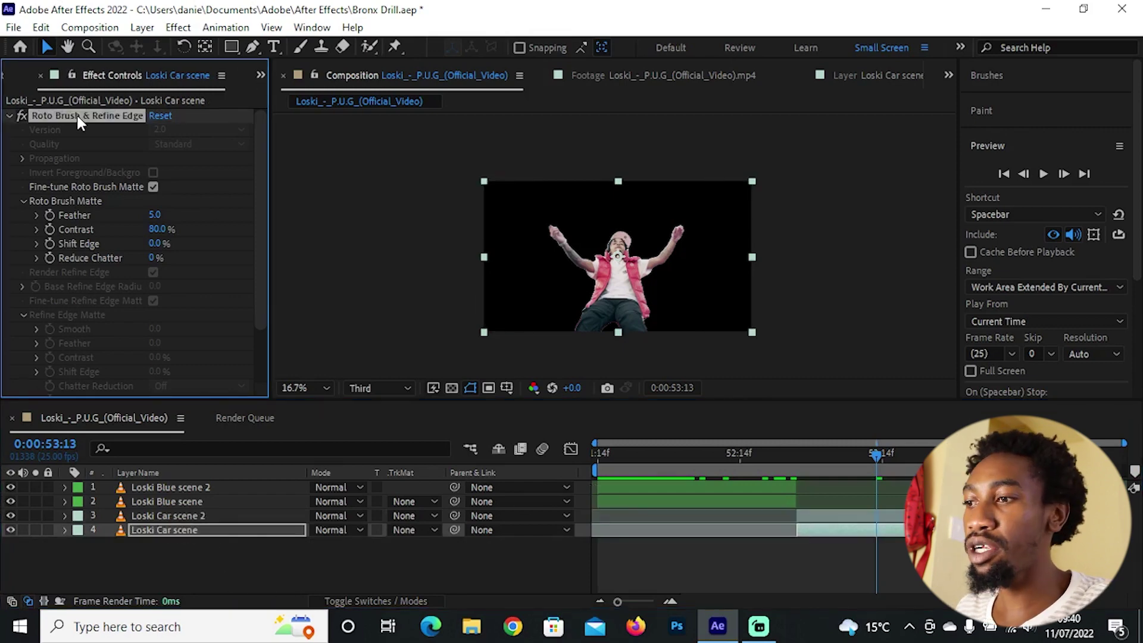
{"action": "key", "text": "Delete"}
Step: Rename the duplicate to 'Loski Car scene rotobrush' and give it a Purple label
{"action": "left_click", "coordinate": [166, 518]}
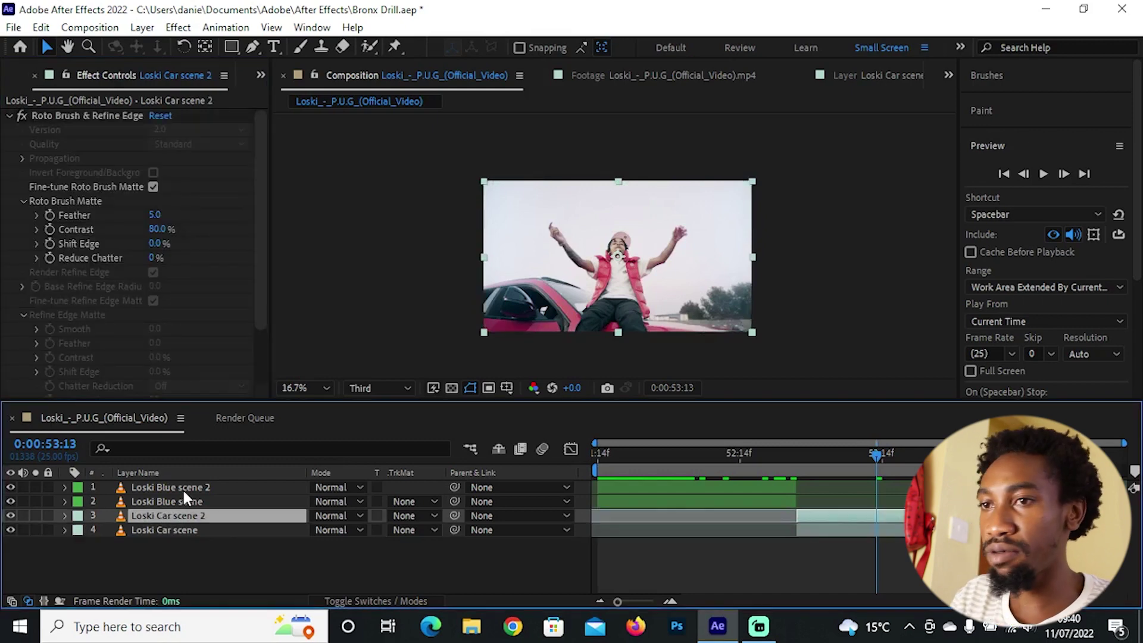
{"action": "key", "text": "Return"}
{"action": "type", "text": "Loski Car s"}
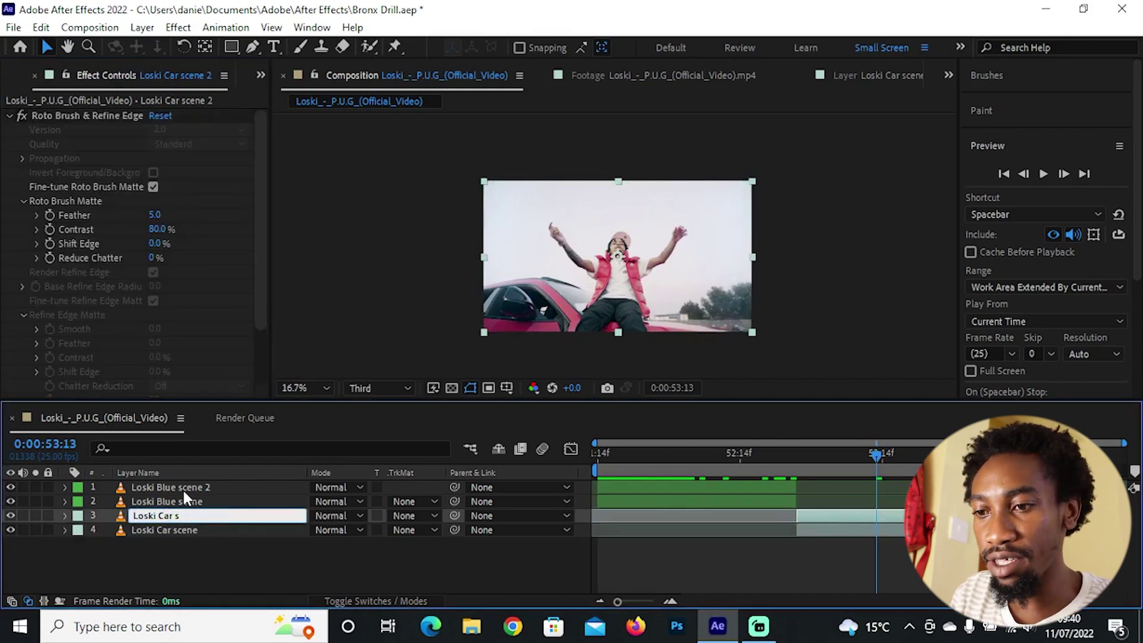
{"action": "type", "text": "cene rotobrush"}
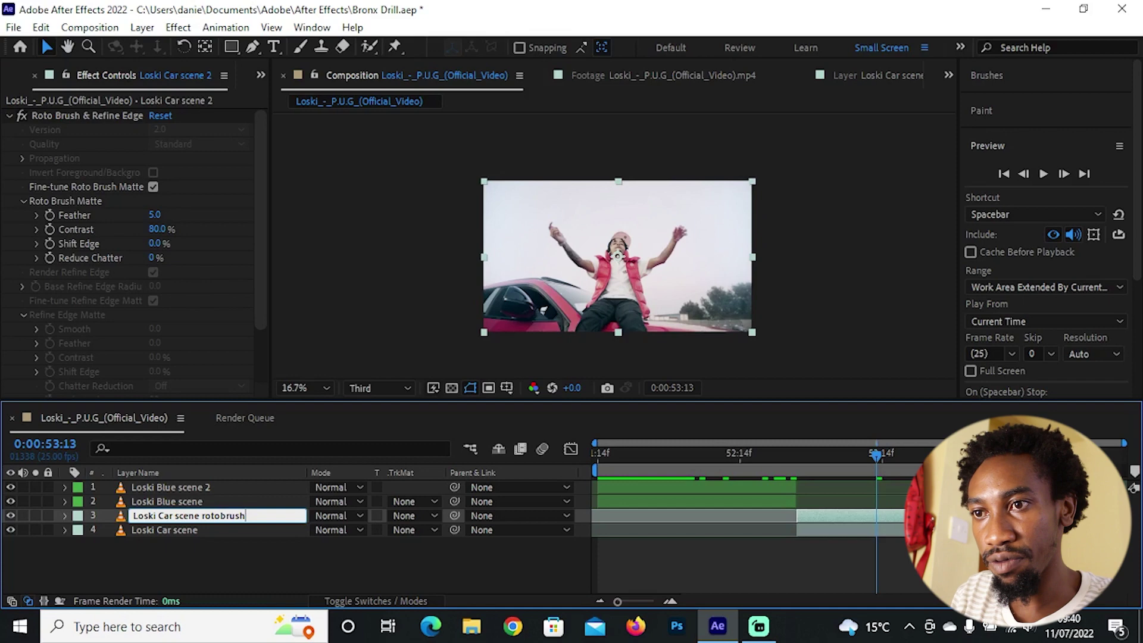
{"action": "key", "text": "Return"}
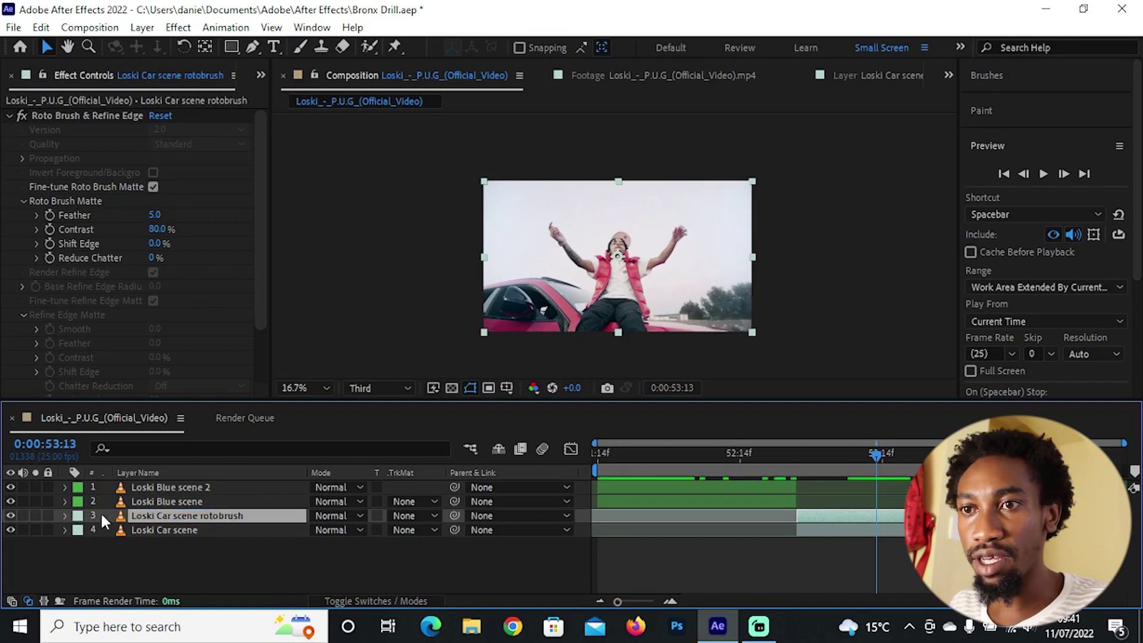
{"action": "left_click", "coordinate": [77, 521]}
{"action": "left_click", "coordinate": [101, 401]}
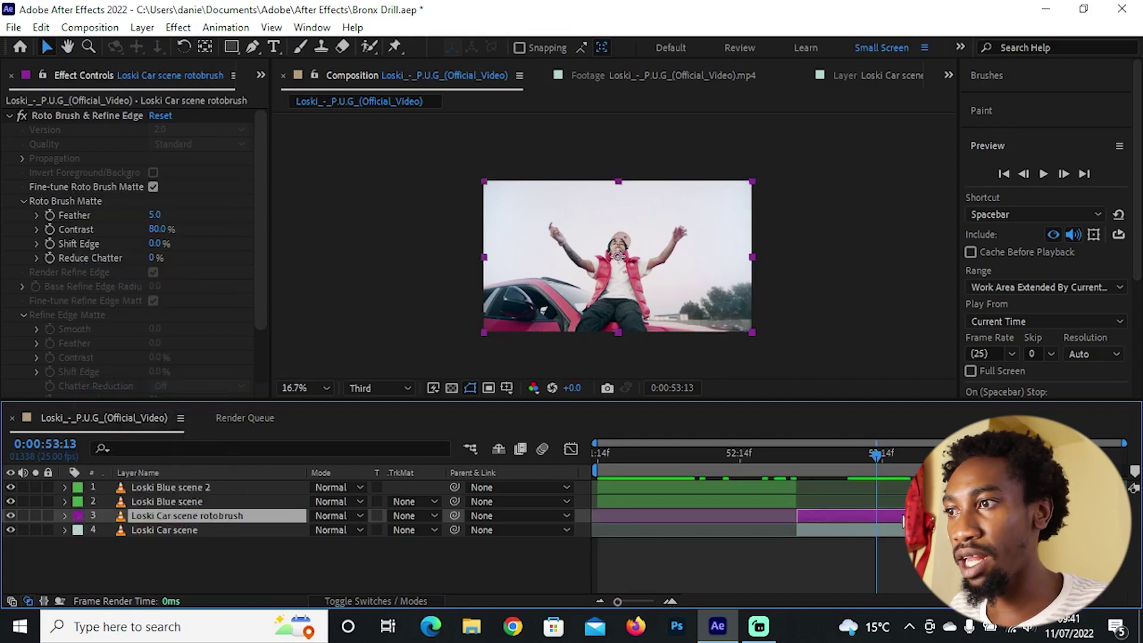
{"action": "mouse_move", "coordinate": [856, 456]}
{"action": "left_mouse_down"}
{"action": "mouse_move", "coordinate": [820, 452]}
{"action": "mouse_move", "coordinate": [890, 453]}
{"action": "mouse_move", "coordinate": [847, 460]}
{"action": "mouse_move", "coordinate": [879, 476]}
{"action": "mouse_move", "coordinate": [854, 458]}
{"action": "left_mouse_up"}
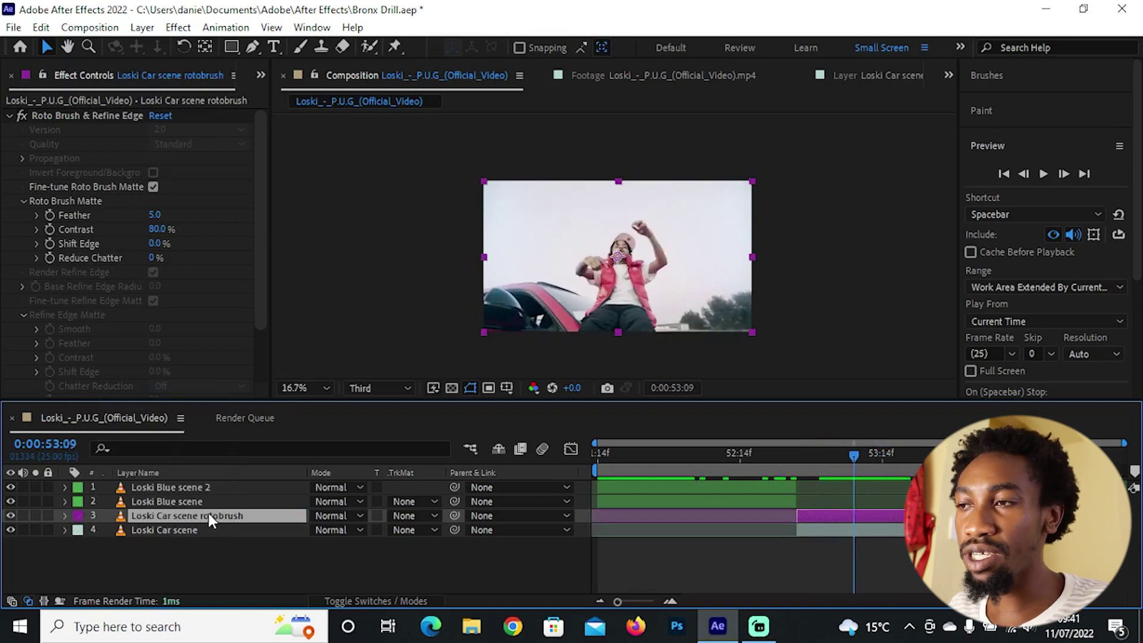
{"action": "left_click_drag", "start_coordinate": [833, 454], "coordinate": [814, 456]}
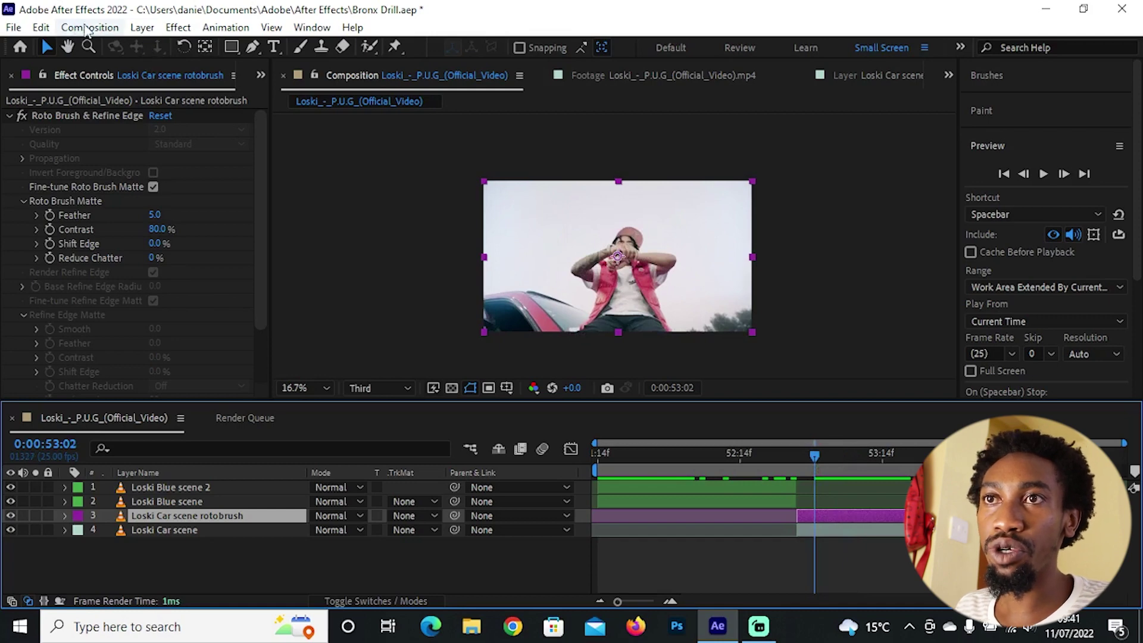
Step: Auto-trace the rotobrush layer's current frame into masks, then hide the original Loski Car scene layer
{"action": "left_click", "coordinate": [134, 24]}
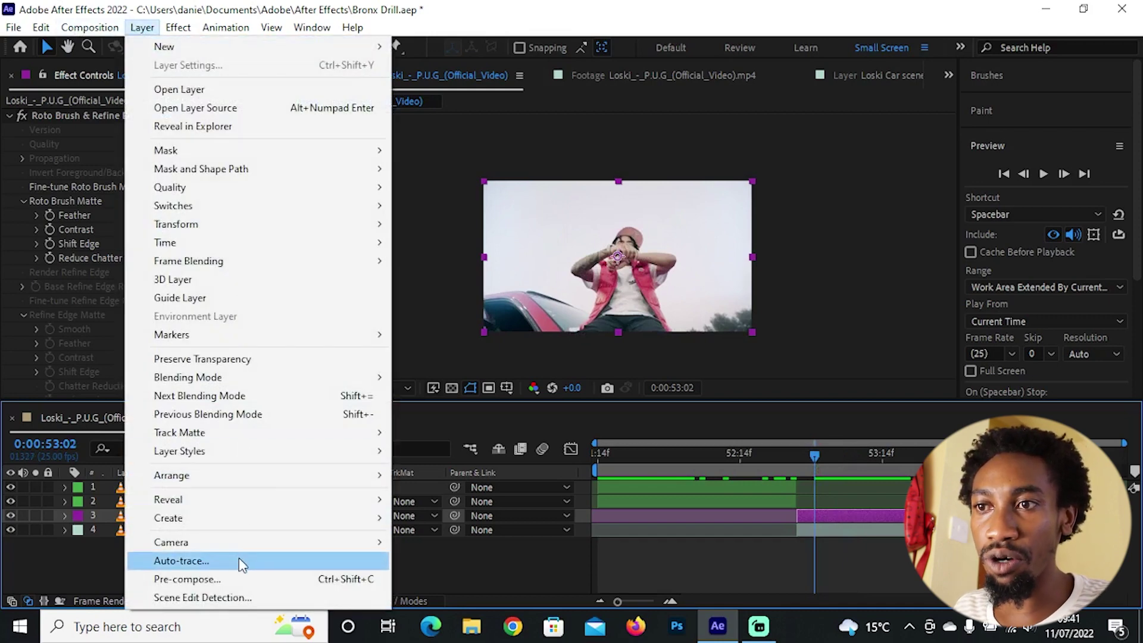
{"action": "left_click", "coordinate": [240, 561]}
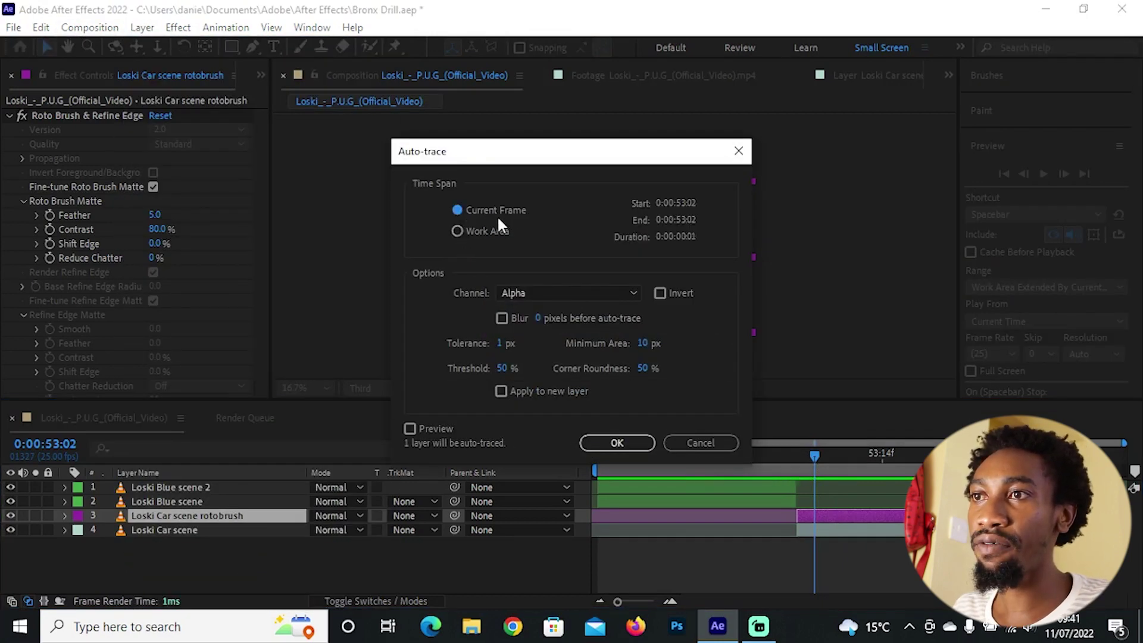
{"action": "left_click", "coordinate": [614, 445]}
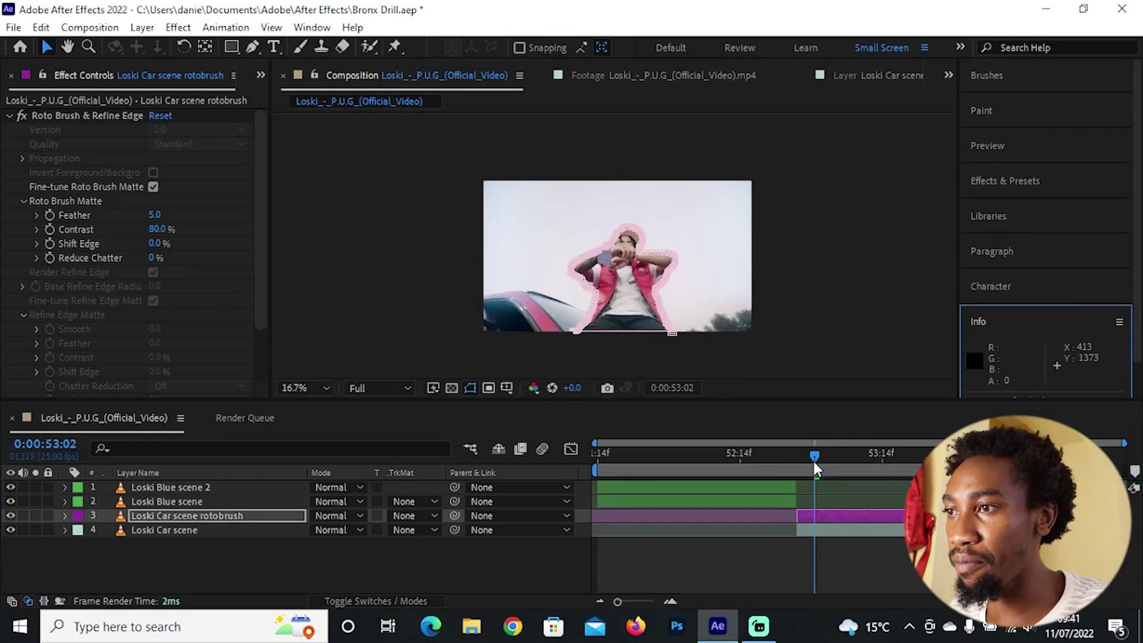
{"action": "left_click_drag", "start_coordinate": [813, 462], "coordinate": [843, 494]}
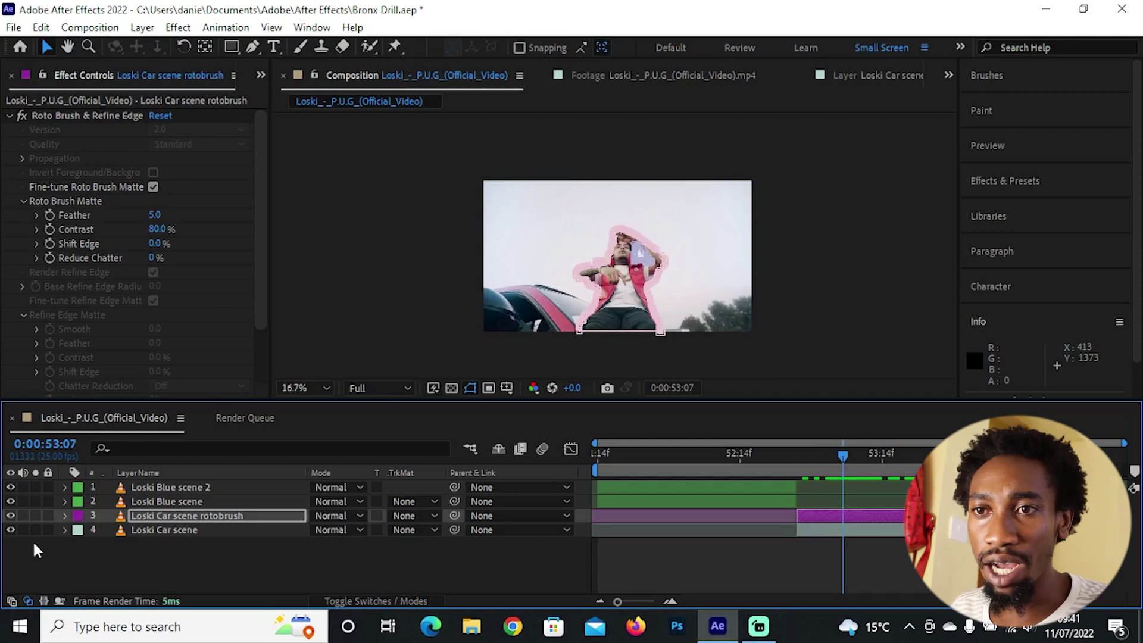
{"action": "left_click", "coordinate": [11, 530]}
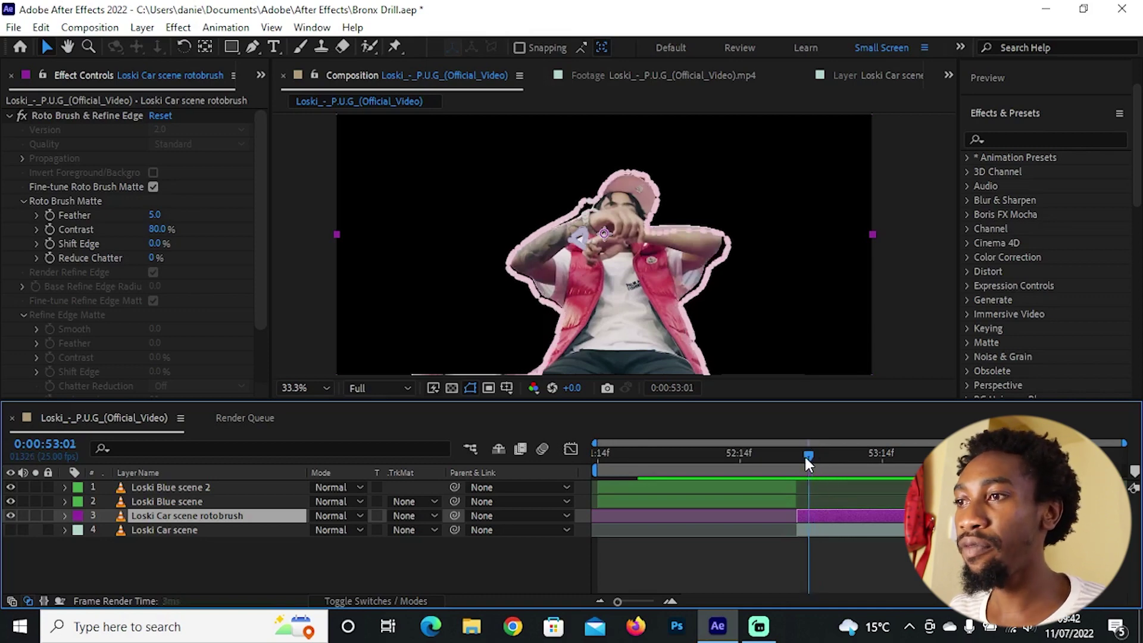
Step: Search Effects & Presets for 'saber' and drag Saber onto the Loski Car scene rotobrush layer
{"action": "left_click", "coordinate": [1033, 139]}
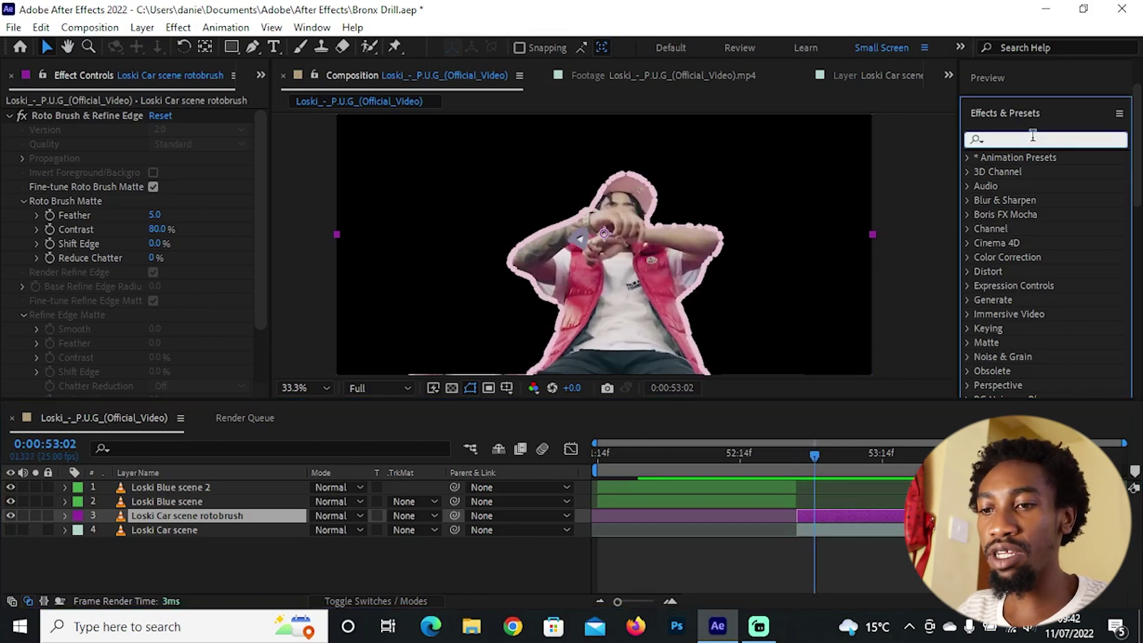
{"action": "type", "text": "saber"}
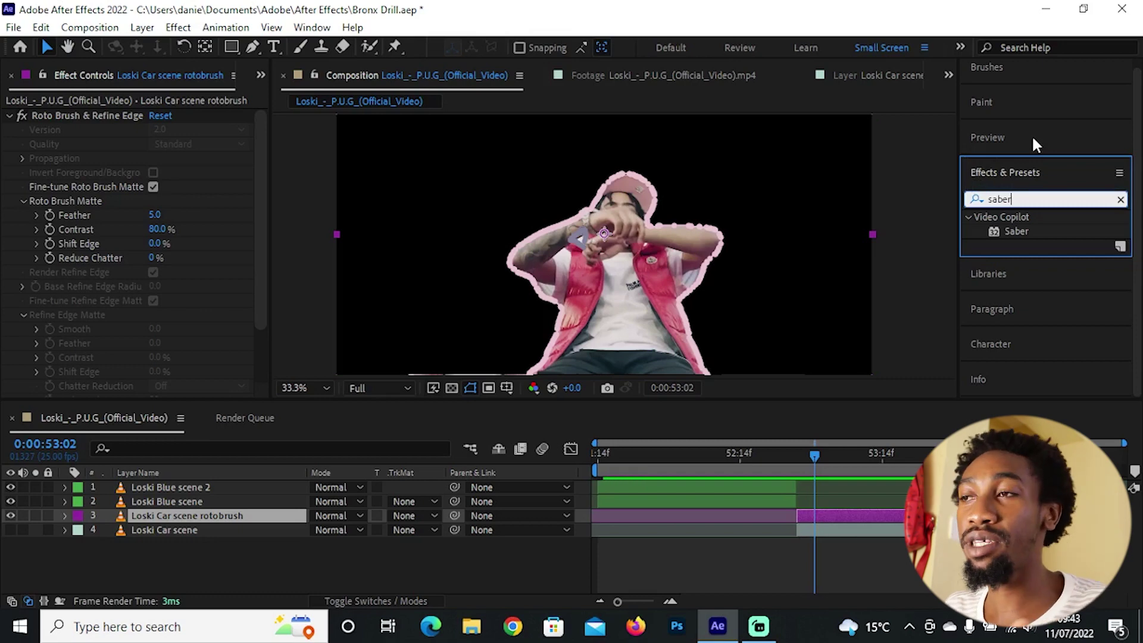
{"action": "left_click", "coordinate": [1037, 232]}
{"action": "left_click_drag", "start_coordinate": [1037, 232], "coordinate": [197, 516]}
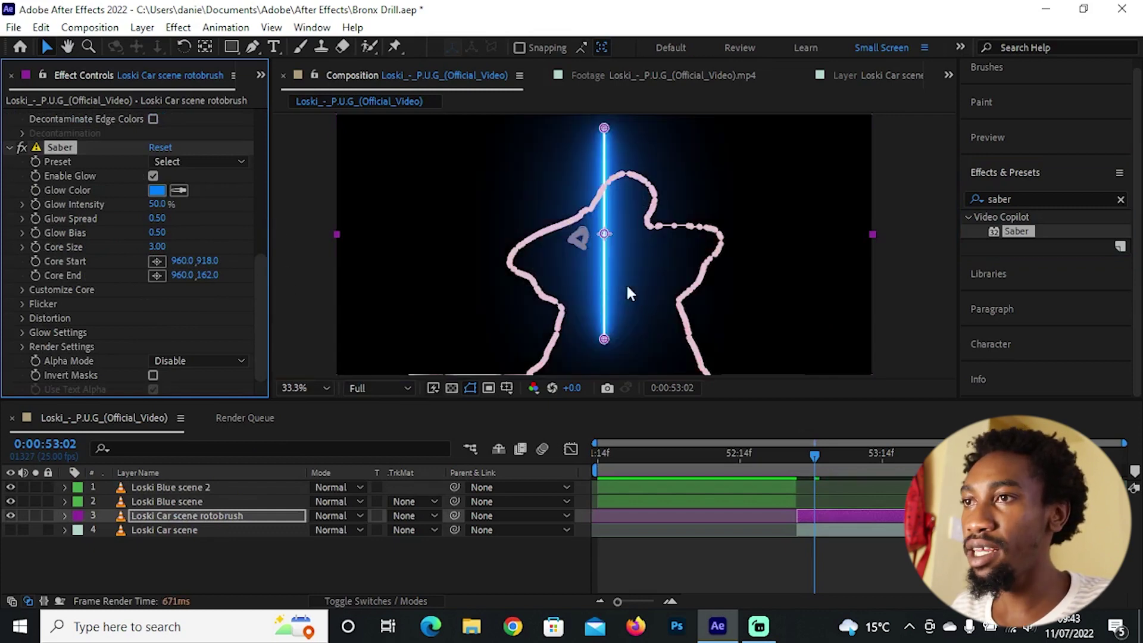
Step: Set Saber's Customize Core Type to Layer Masks so the beam follows the performer's outline
{"action": "scroll", "coordinate": [610, 234], "scroll_direction": "down", "scroll_amount": 2}
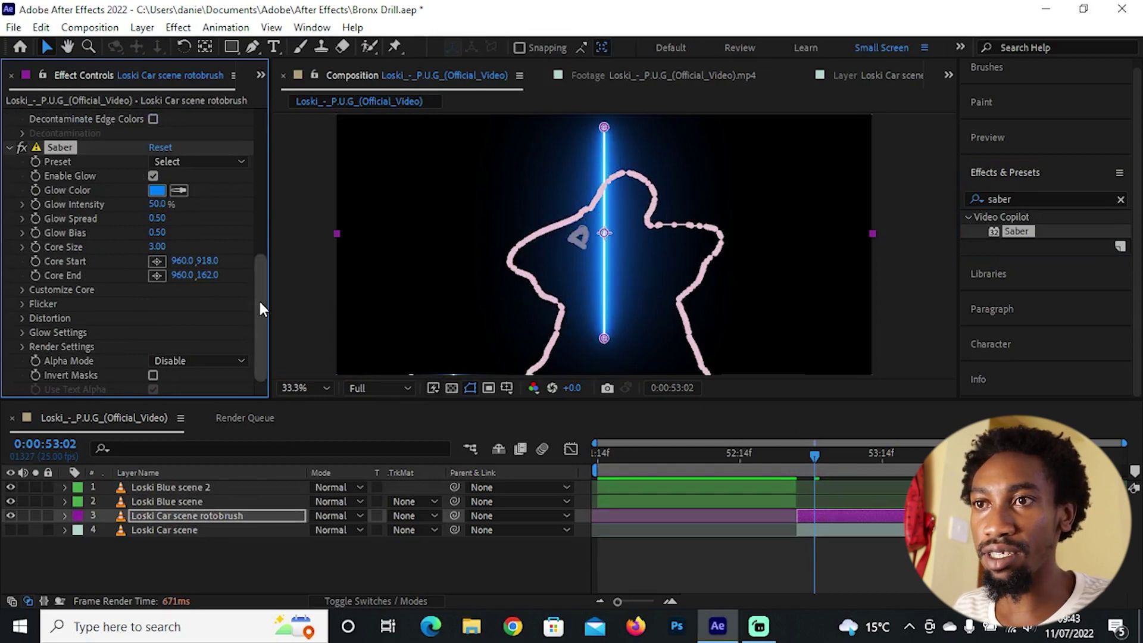
{"action": "left_click", "coordinate": [229, 162]}
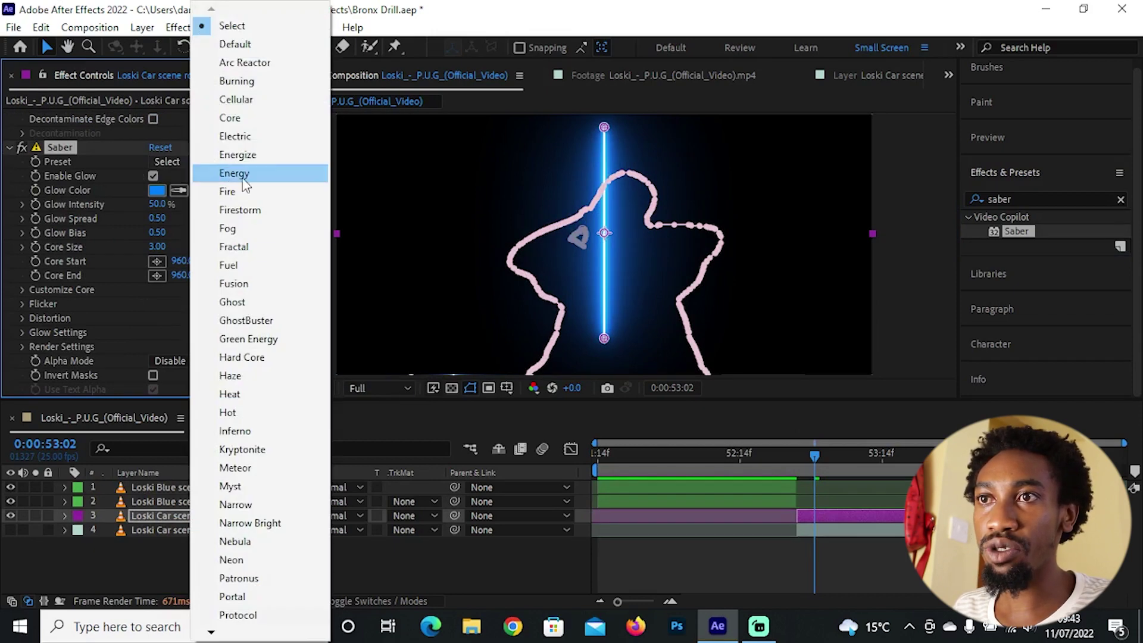
{"action": "left_click", "coordinate": [120, 145]}
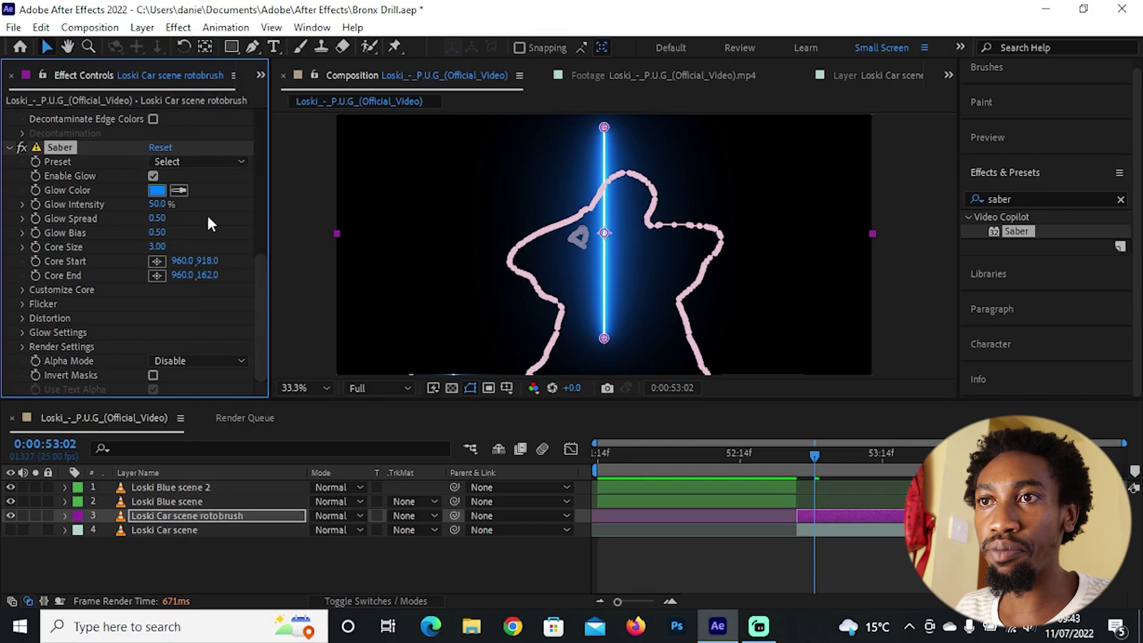
{"action": "left_click", "coordinate": [22, 289]}
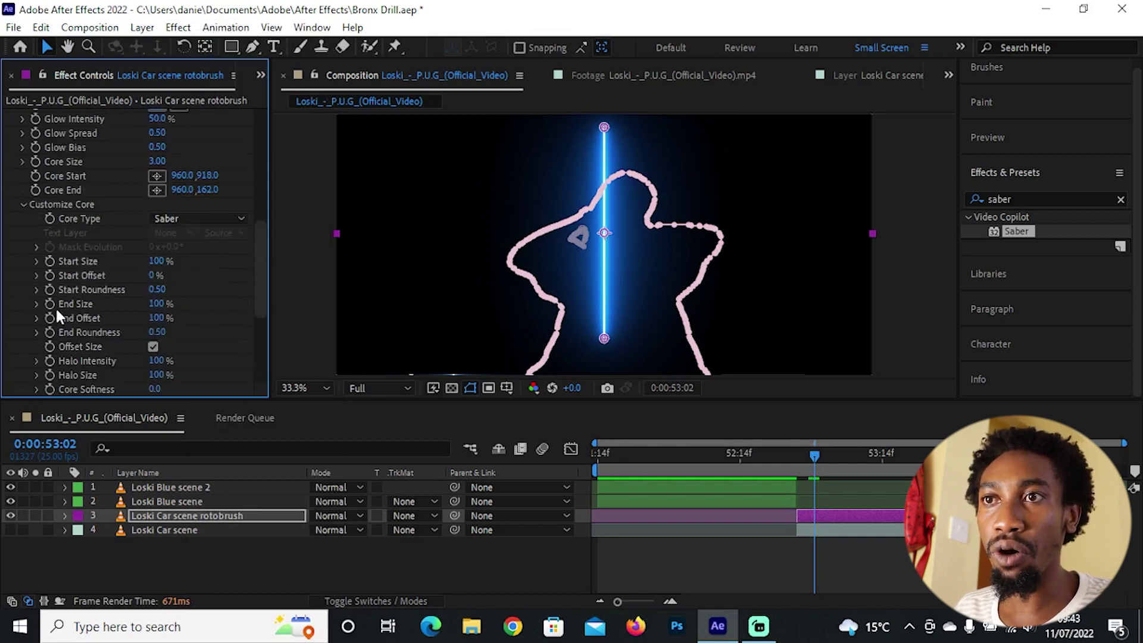
{"action": "left_click", "coordinate": [191, 217]}
{"action": "left_click", "coordinate": [212, 255]}
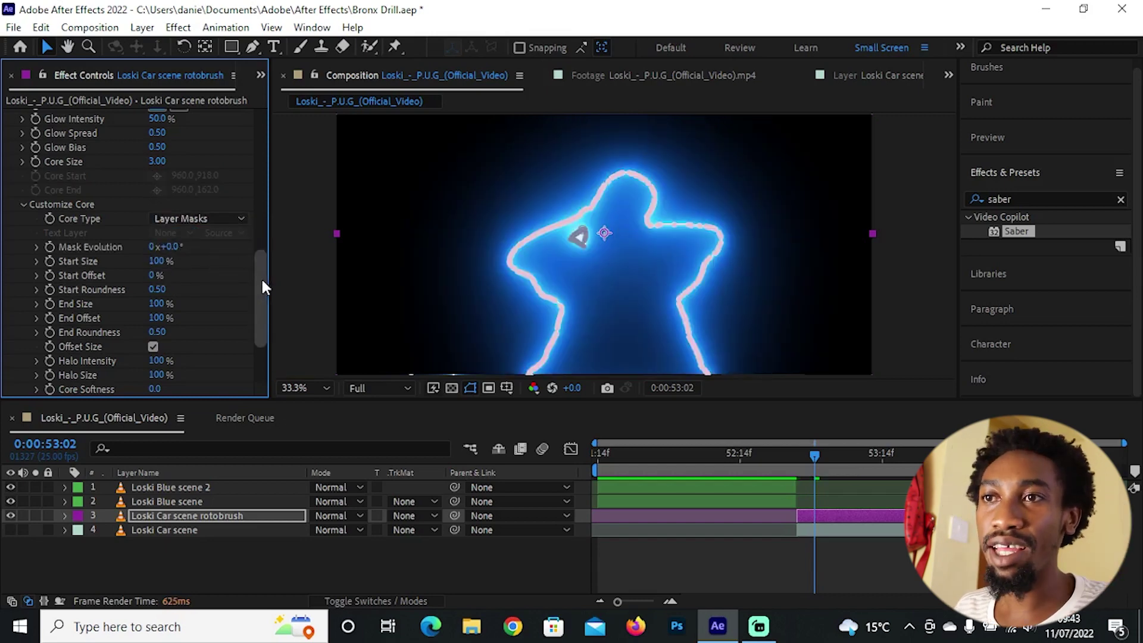
{"action": "left_click_drag", "start_coordinate": [261, 277], "coordinate": [263, 343]}
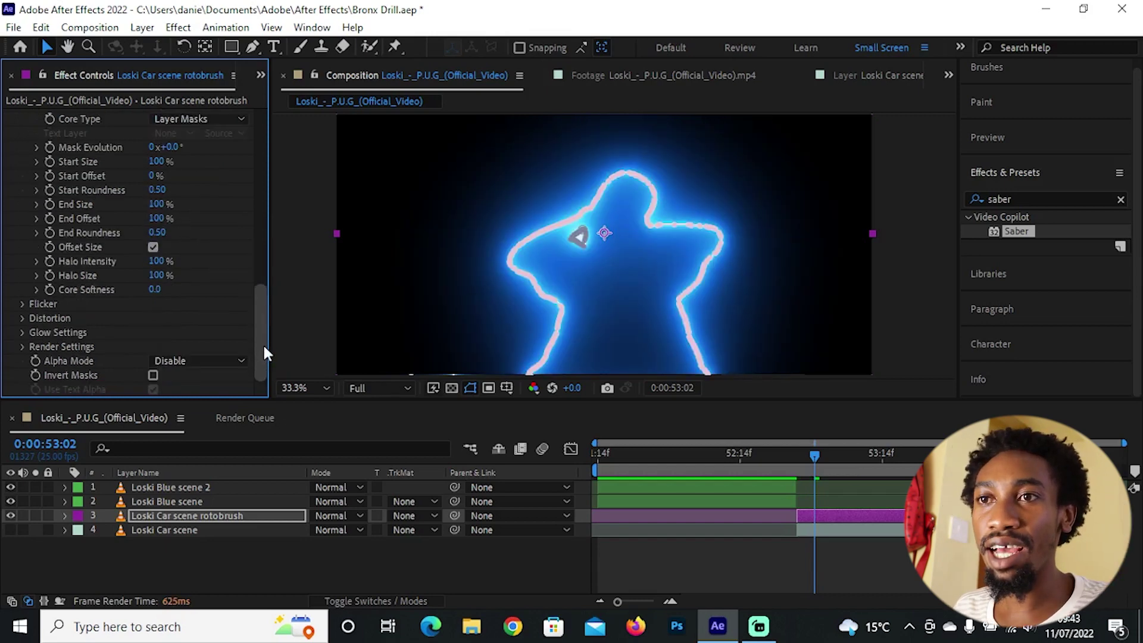
Step: Try Render Settings Composite Transparent, then Black, and show the Loski Car scene layer again
{"action": "left_click", "coordinate": [22, 347]}
{"action": "scroll", "coordinate": [91, 336], "scroll_direction": "down", "scroll_amount": 3}
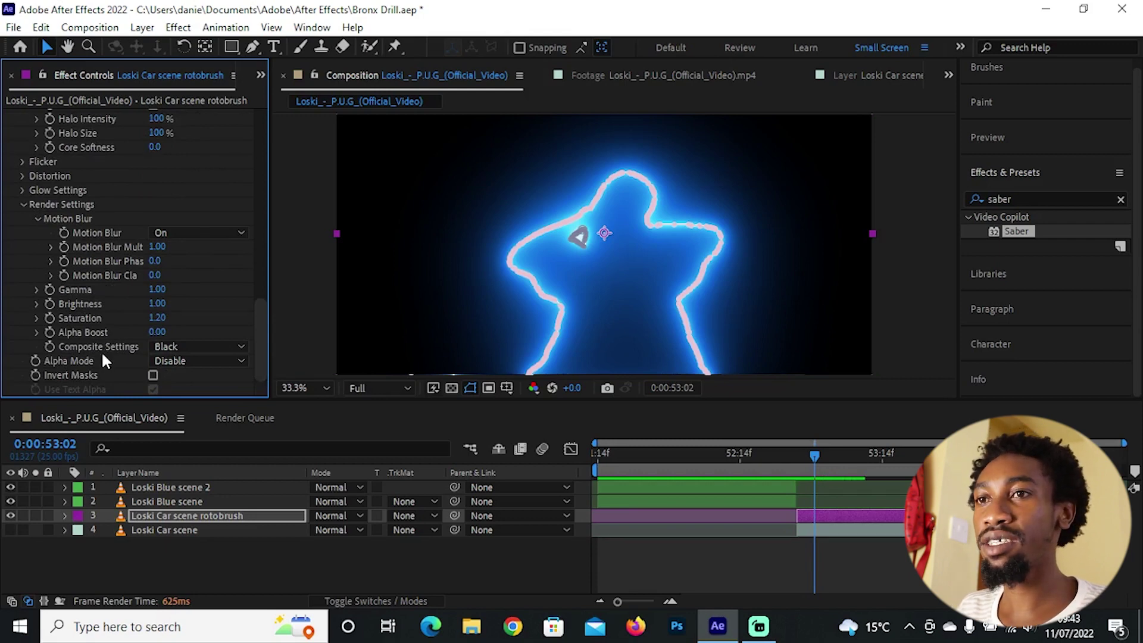
{"action": "left_click", "coordinate": [190, 350]}
{"action": "left_click", "coordinate": [216, 362]}
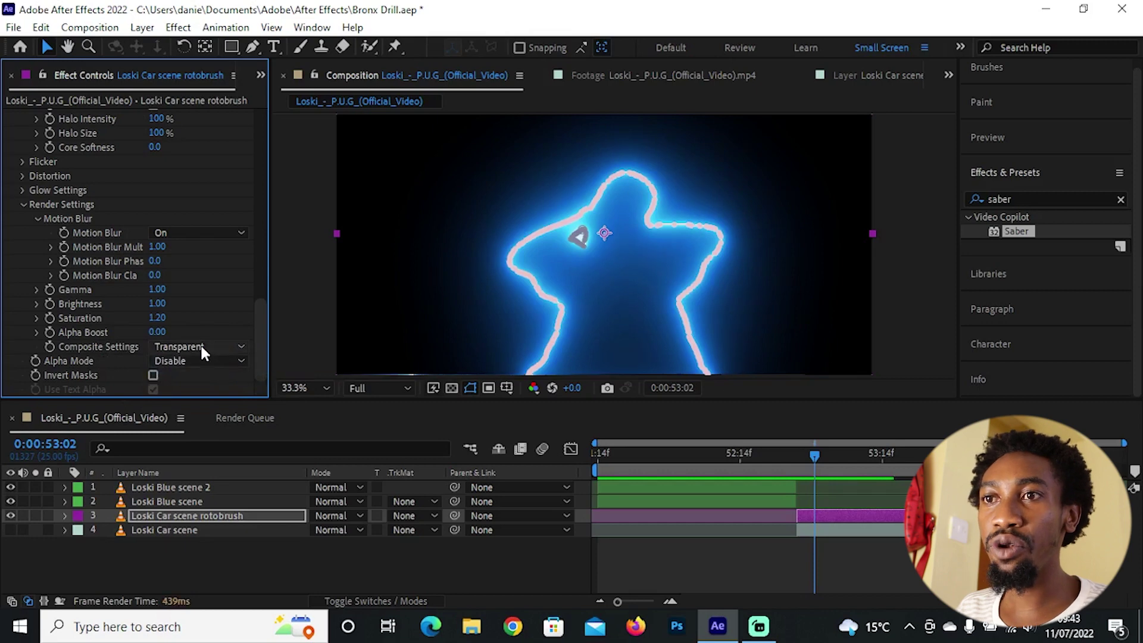
{"action": "left_click", "coordinate": [200, 346]}
{"action": "left_click", "coordinate": [188, 383]}
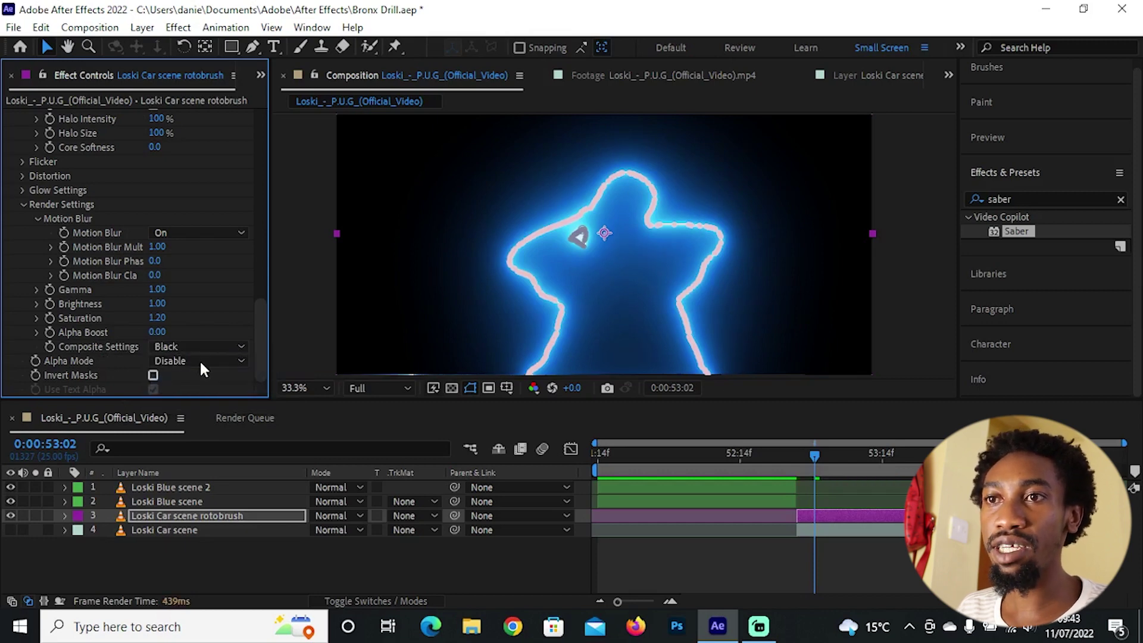
{"action": "left_click", "coordinate": [10, 530]}
Step: Set Saber's Composite Settings to Transparent so the glow sits over the footage
{"action": "left_click_drag", "start_coordinate": [811, 457], "coordinate": [876, 477]}
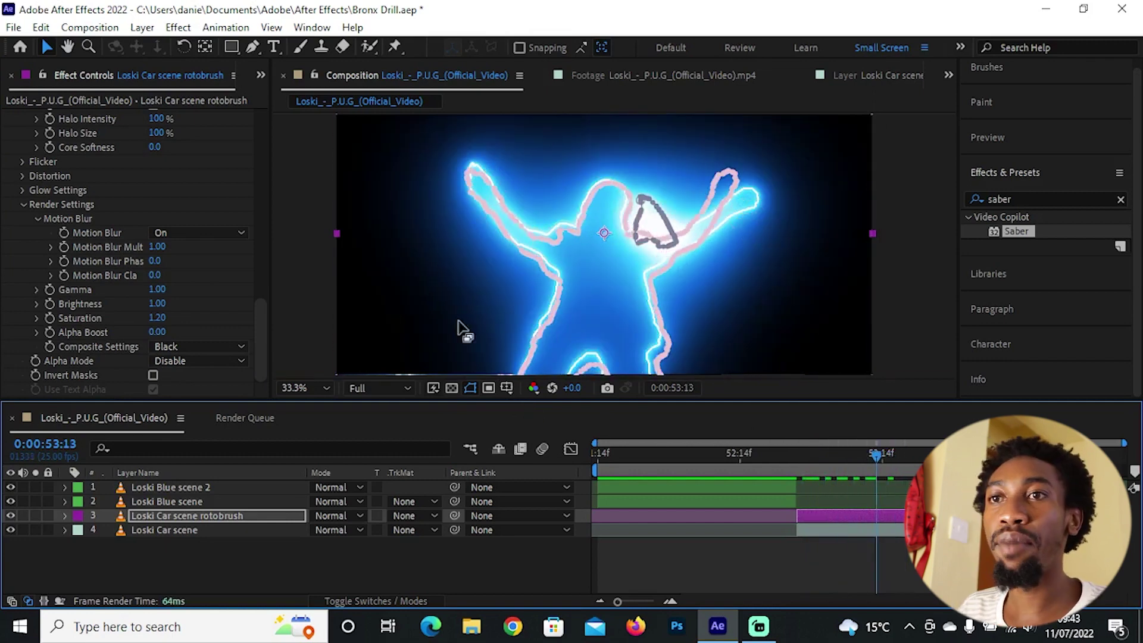
{"action": "left_click", "coordinate": [173, 347]}
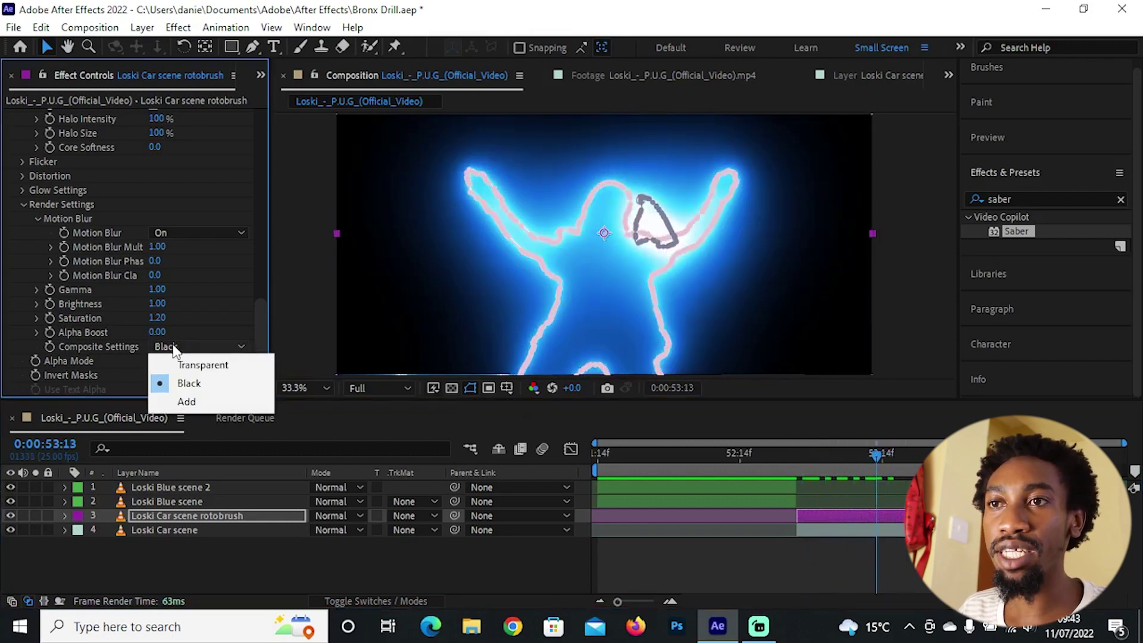
{"action": "left_click", "coordinate": [199, 364]}
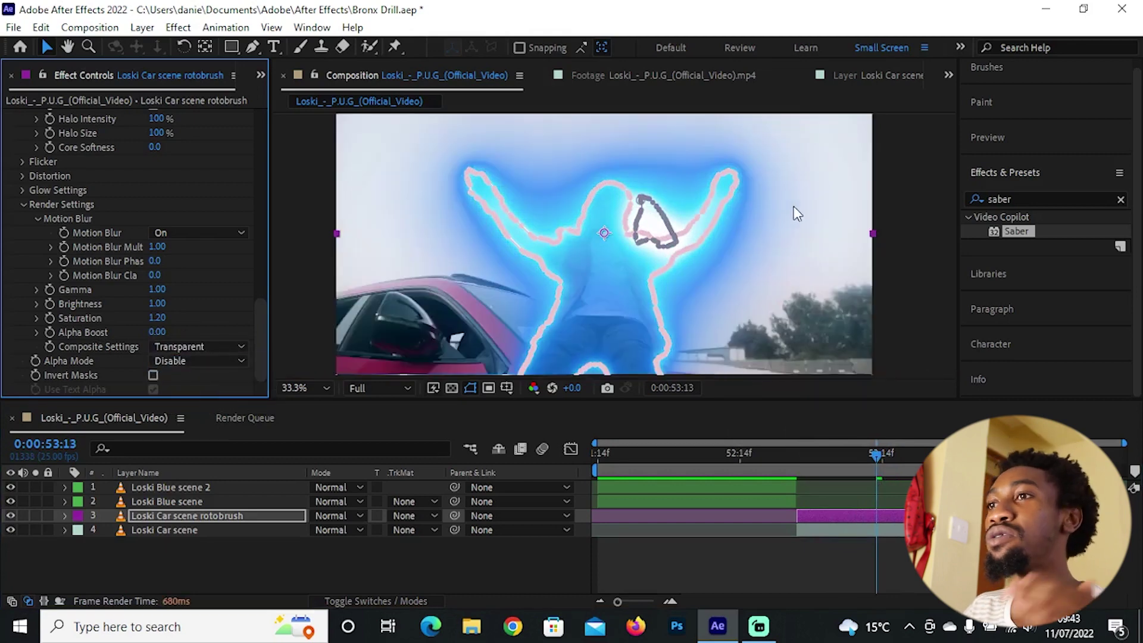
{"action": "scroll", "coordinate": [795, 206], "scroll_direction": "up", "scroll_amount": 3}
{"action": "scroll", "coordinate": [778, 223], "scroll_direction": "down", "scroll_amount": 4}
{"action": "scroll", "coordinate": [203, 280], "scroll_direction": "up", "scroll_amount": 10}
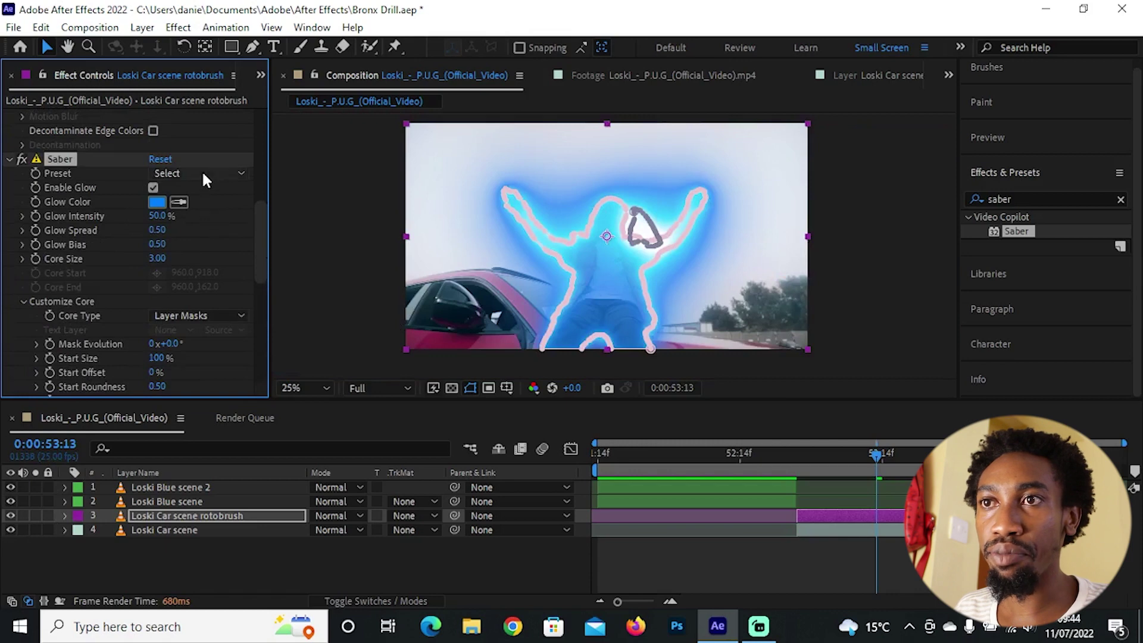
Step: Apply the Energize preset for a yellow glow and lower Glow Intensity to 2.0%
{"action": "left_click", "coordinate": [202, 173]}
{"action": "left_click", "coordinate": [267, 156]}
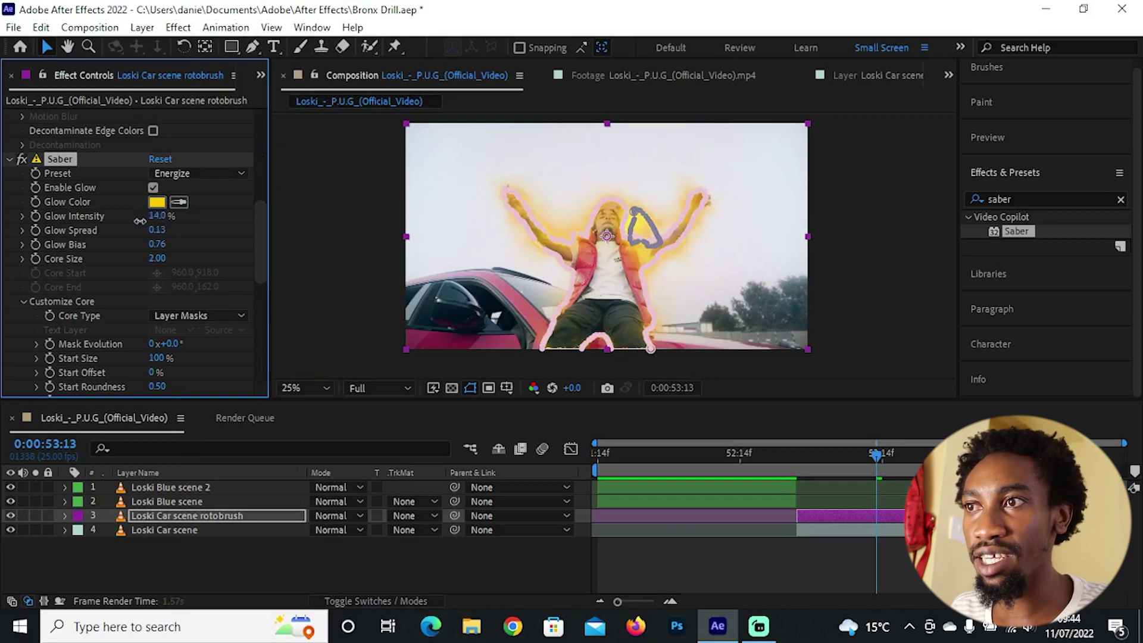
{"action": "left_click_drag", "start_coordinate": [139, 221], "coordinate": [134, 221]}
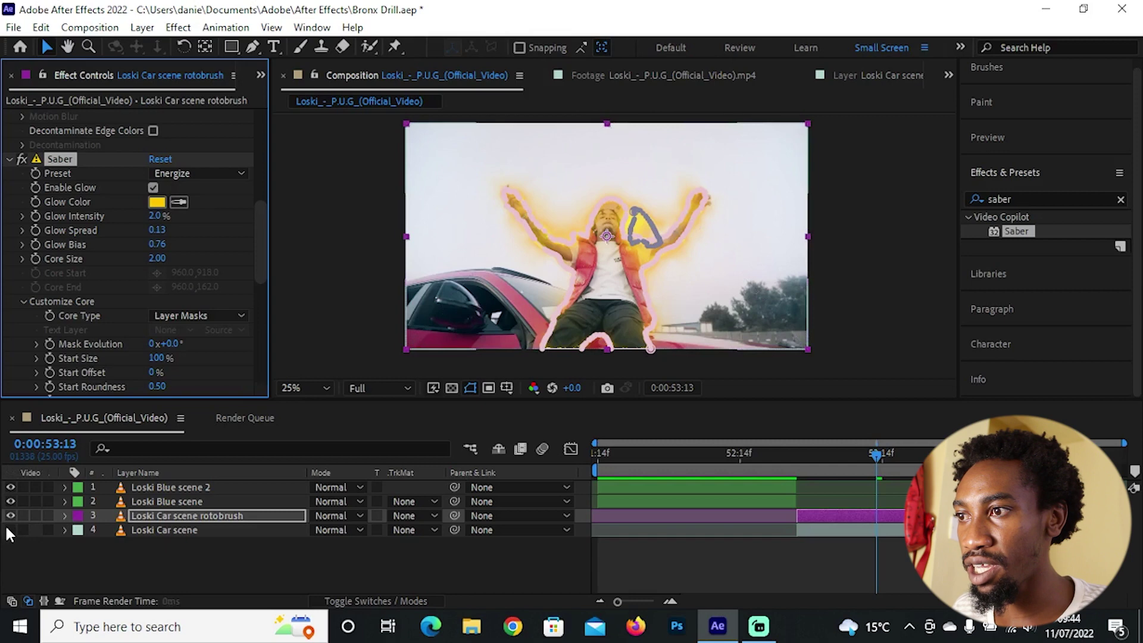
{"action": "left_click", "coordinate": [811, 460]}
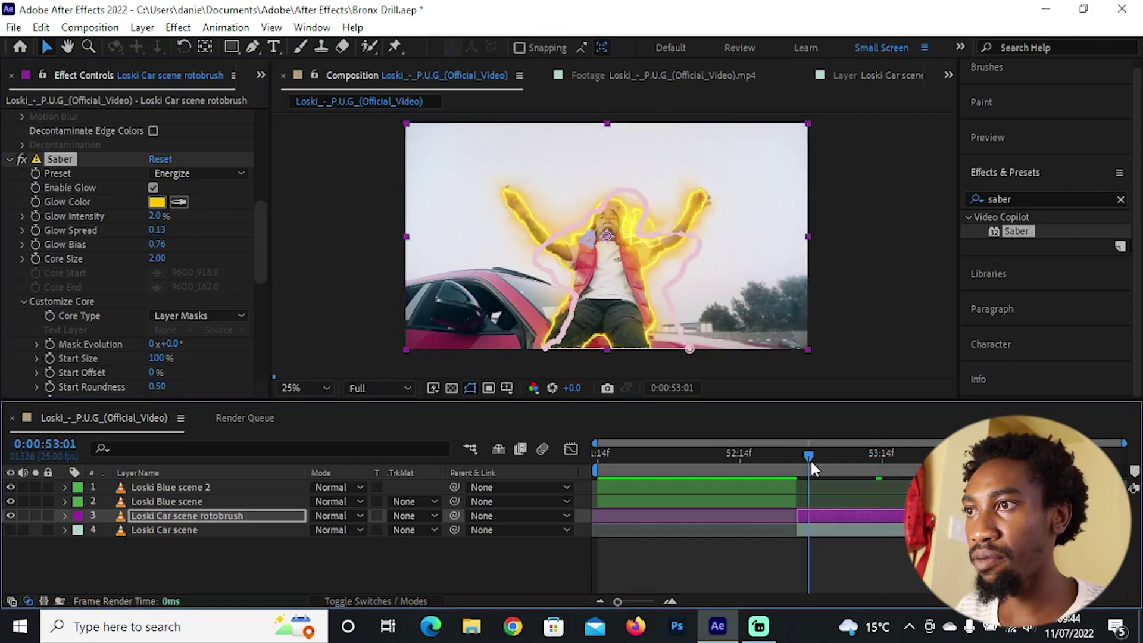
{"action": "left_click", "coordinate": [855, 324]}
{"action": "left_click_drag", "start_coordinate": [799, 452], "coordinate": [816, 454]}
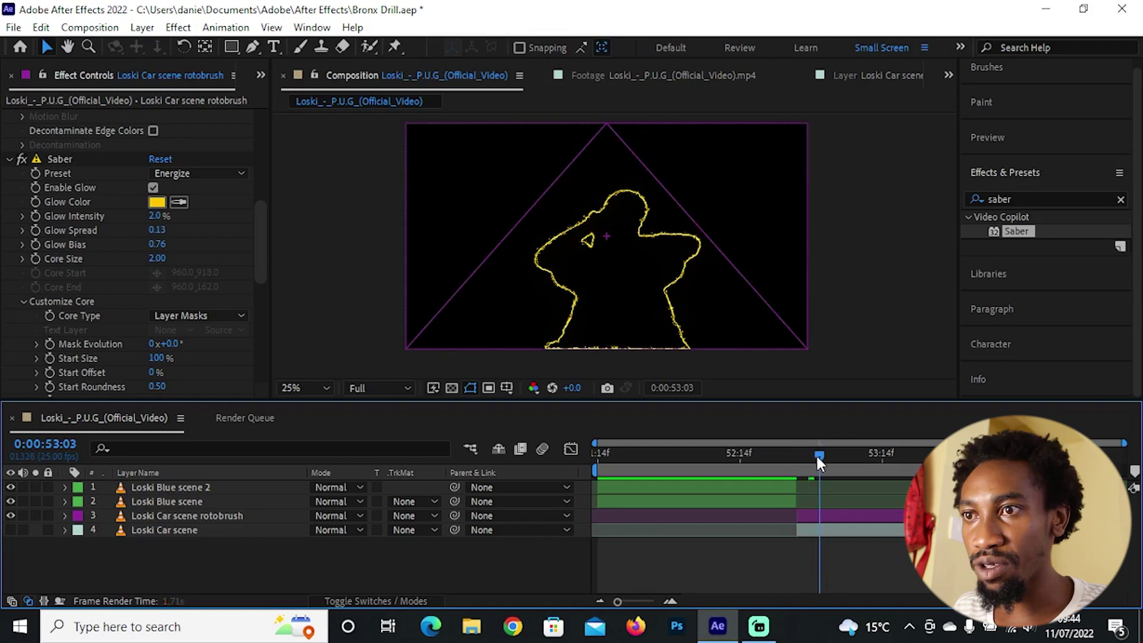
Step: Set the viewer resolution to Third and show the car footage behind the glow
{"action": "left_click", "coordinate": [388, 387]}
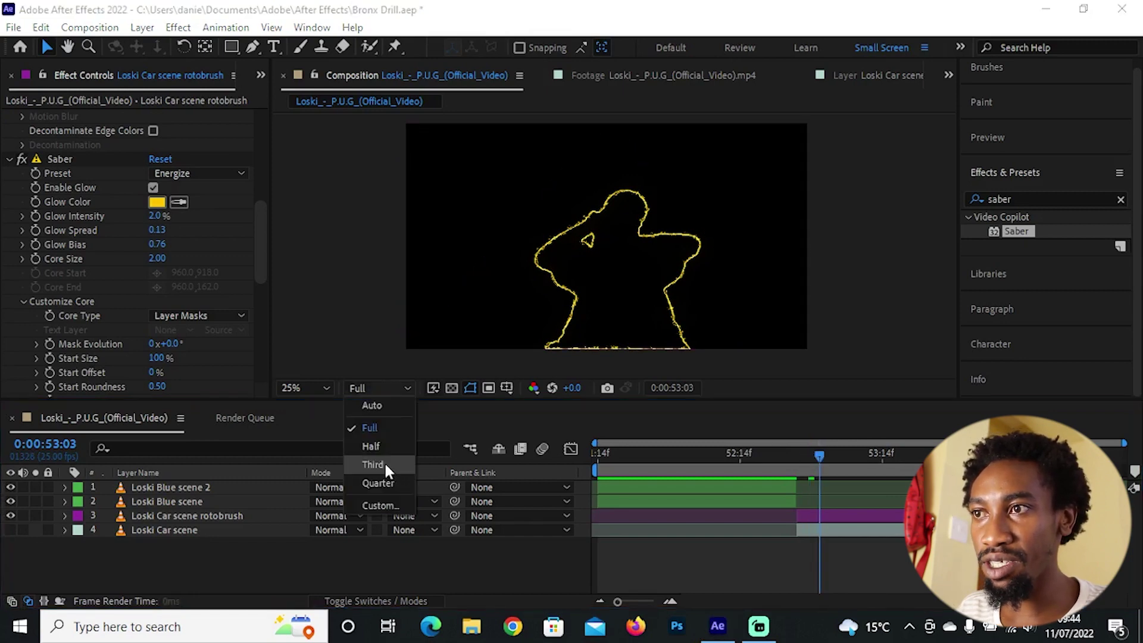
{"action": "left_click", "coordinate": [384, 464]}
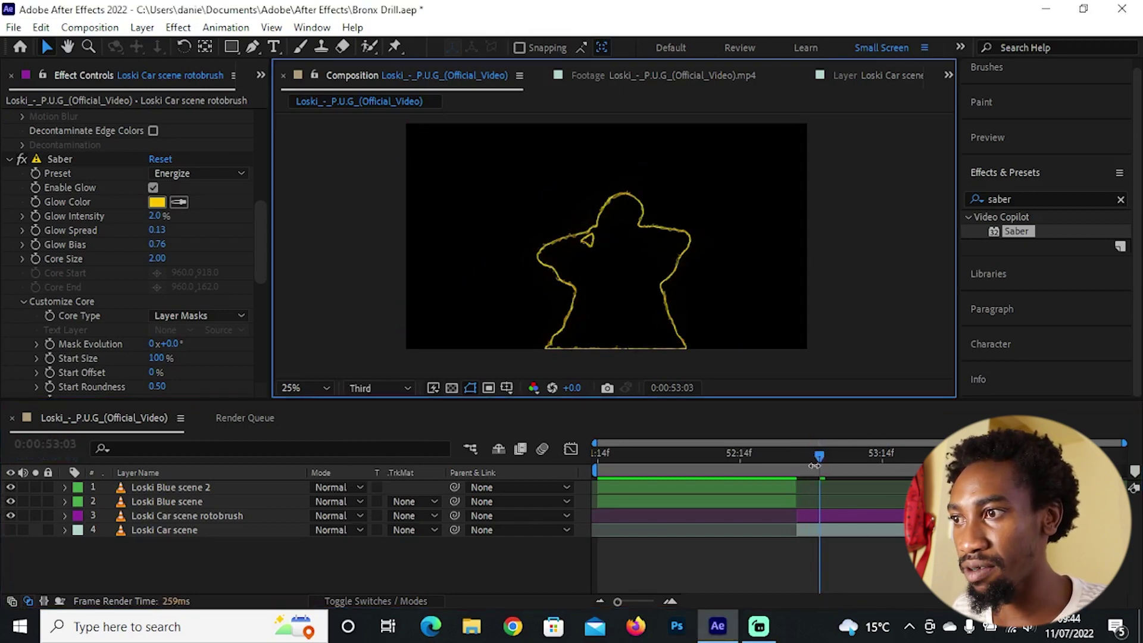
{"action": "left_click_drag", "start_coordinate": [838, 455], "coordinate": [871, 467]}
{"action": "left_click", "coordinate": [11, 530]}
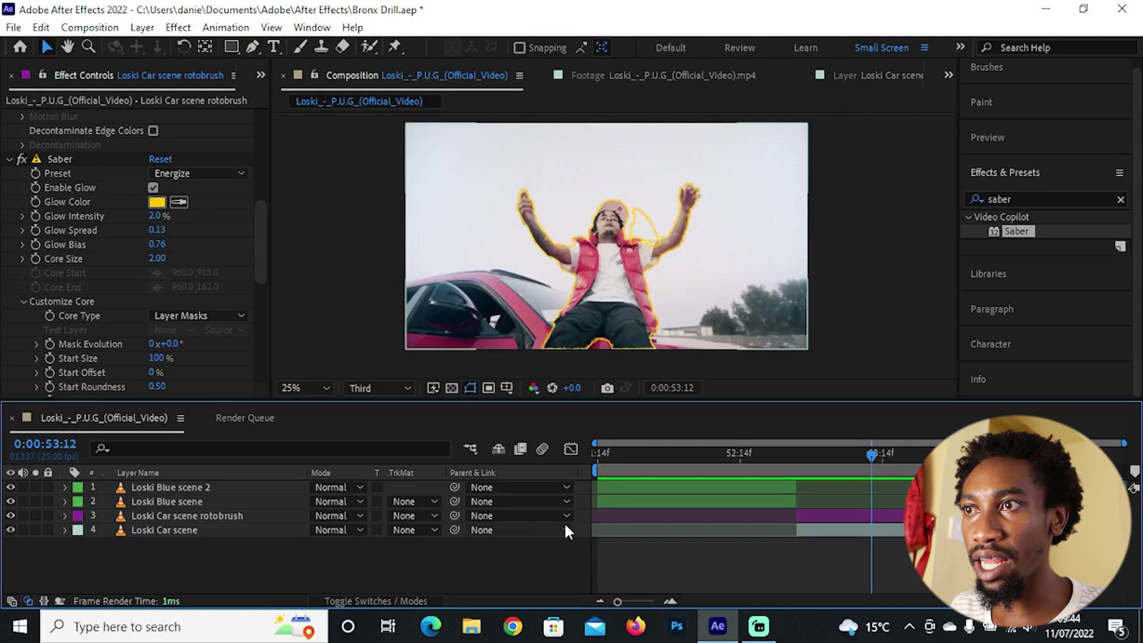
{"action": "left_click_drag", "start_coordinate": [871, 453], "coordinate": [848, 463]}
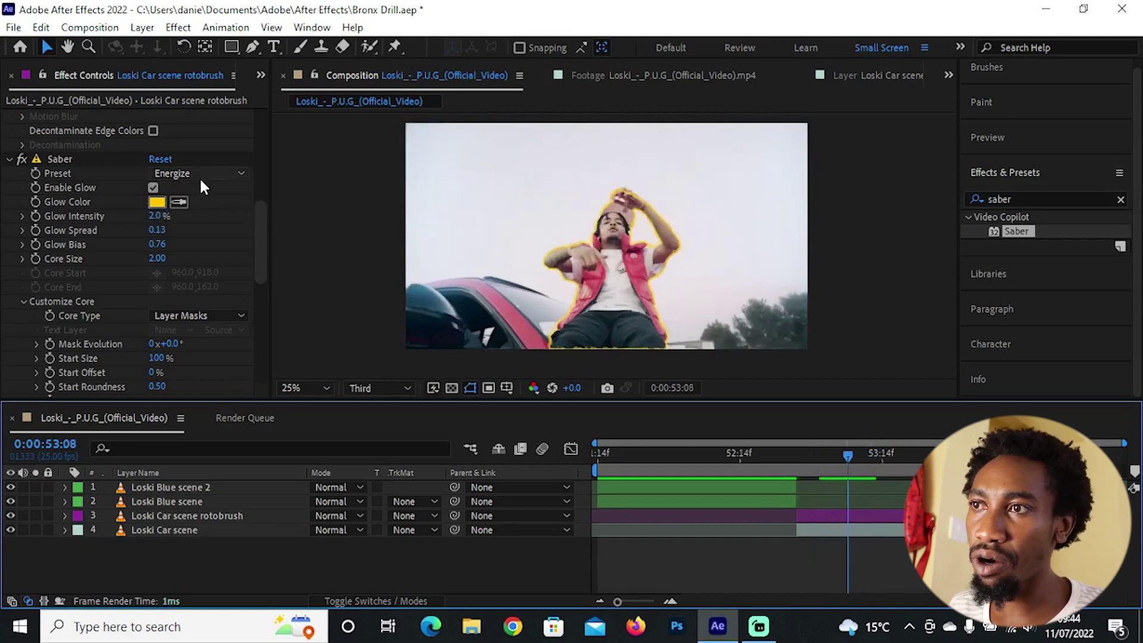
Step: Change the Saber Glow Color to magenta
{"action": "left_click", "coordinate": [157, 202]}
{"action": "left_click_drag", "start_coordinate": [602, 326], "coordinate": [601, 234]}
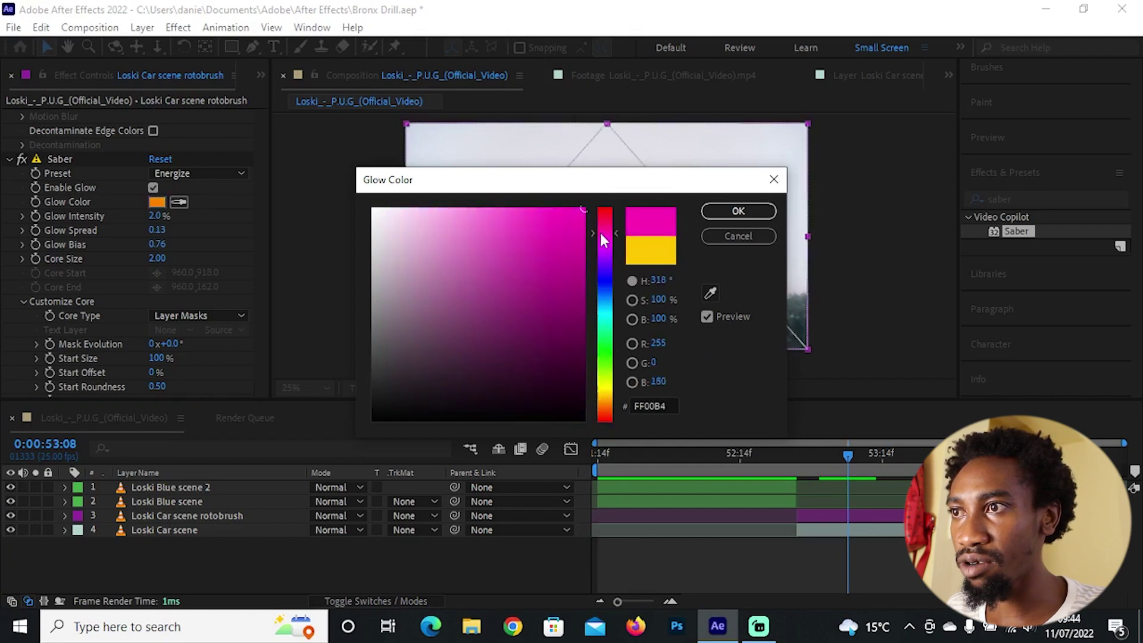
{"action": "left_click", "coordinate": [738, 212]}
{"action": "left_click", "coordinate": [838, 456]}
{"action": "left_click_drag", "start_coordinate": [842, 458], "coordinate": [874, 453]}
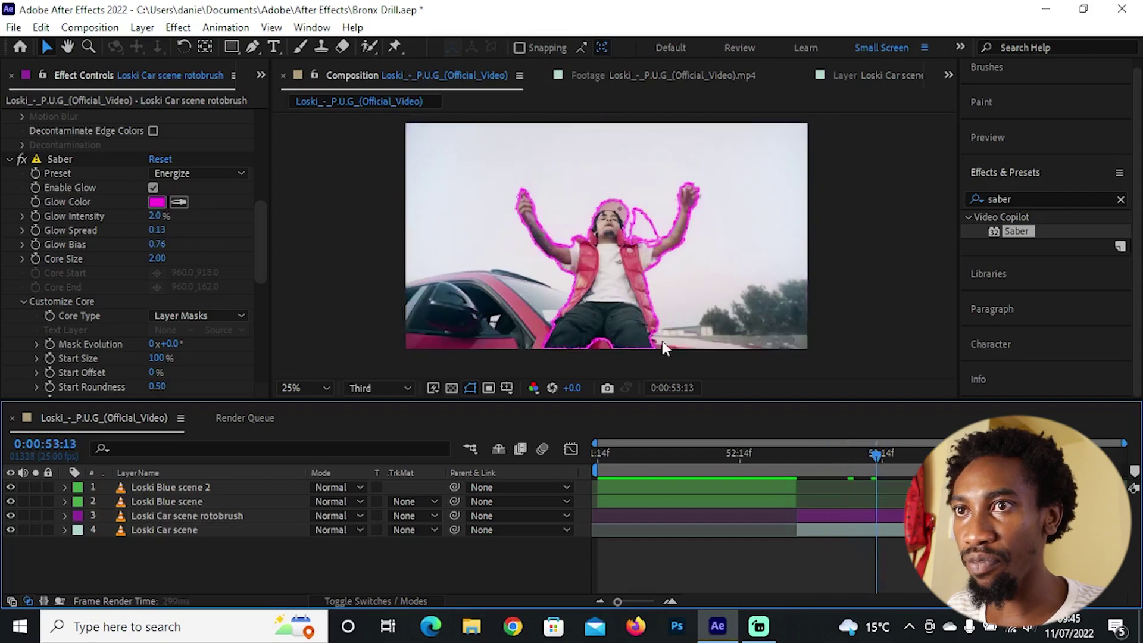
Step: Apply the Fire preset and lower Glow Intensity to 28%
{"action": "left_click", "coordinate": [175, 174]}
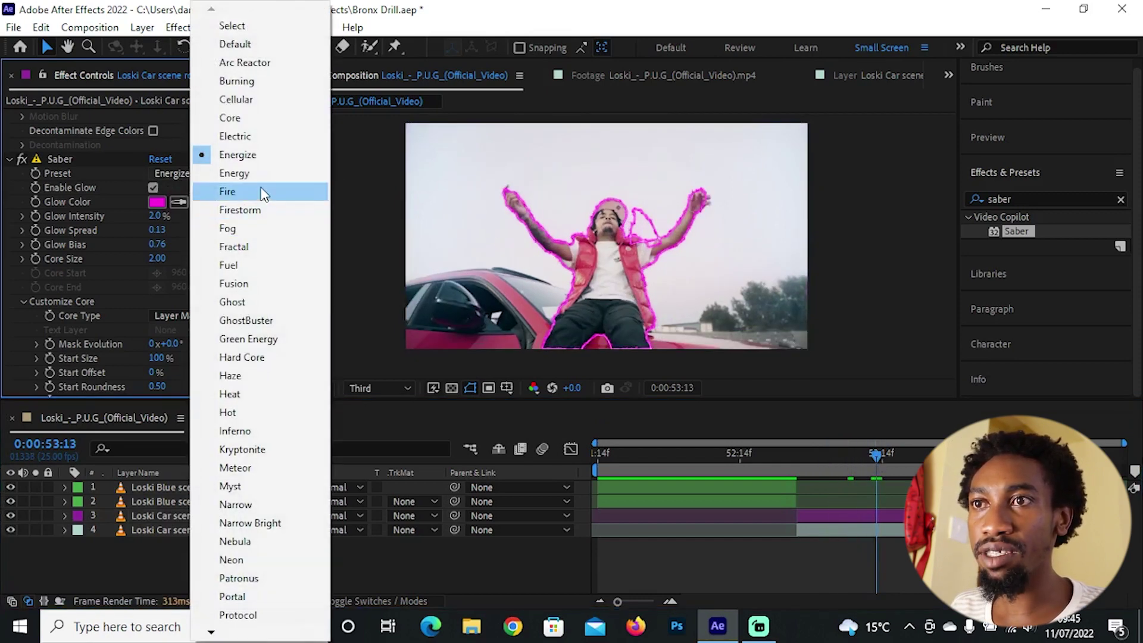
{"action": "left_click", "coordinate": [253, 191]}
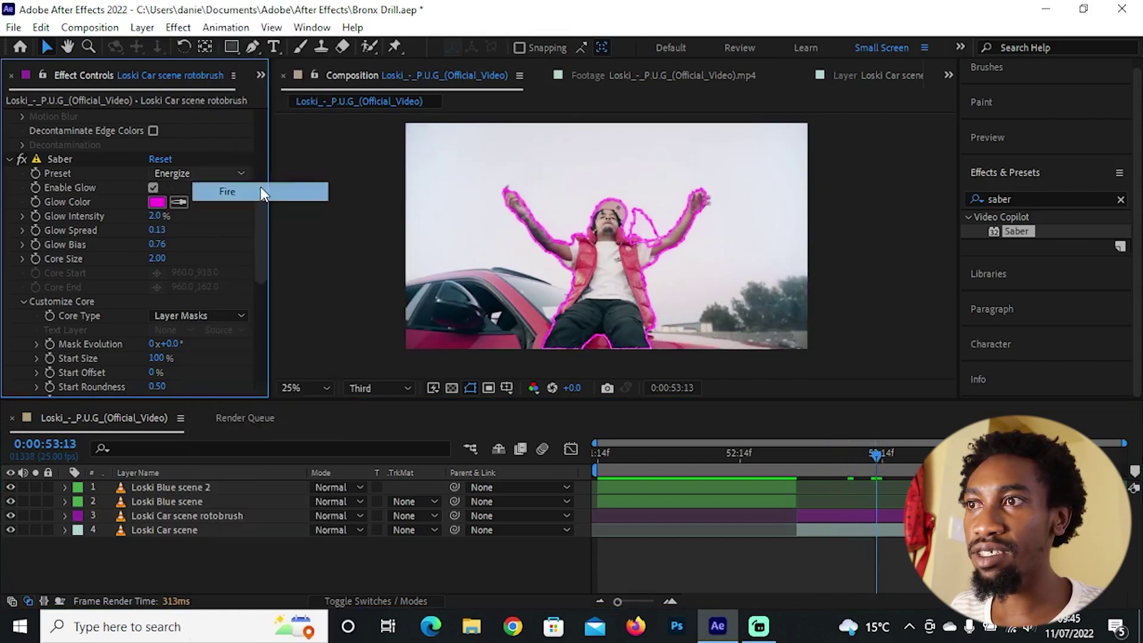
{"action": "left_click", "coordinate": [824, 545]}
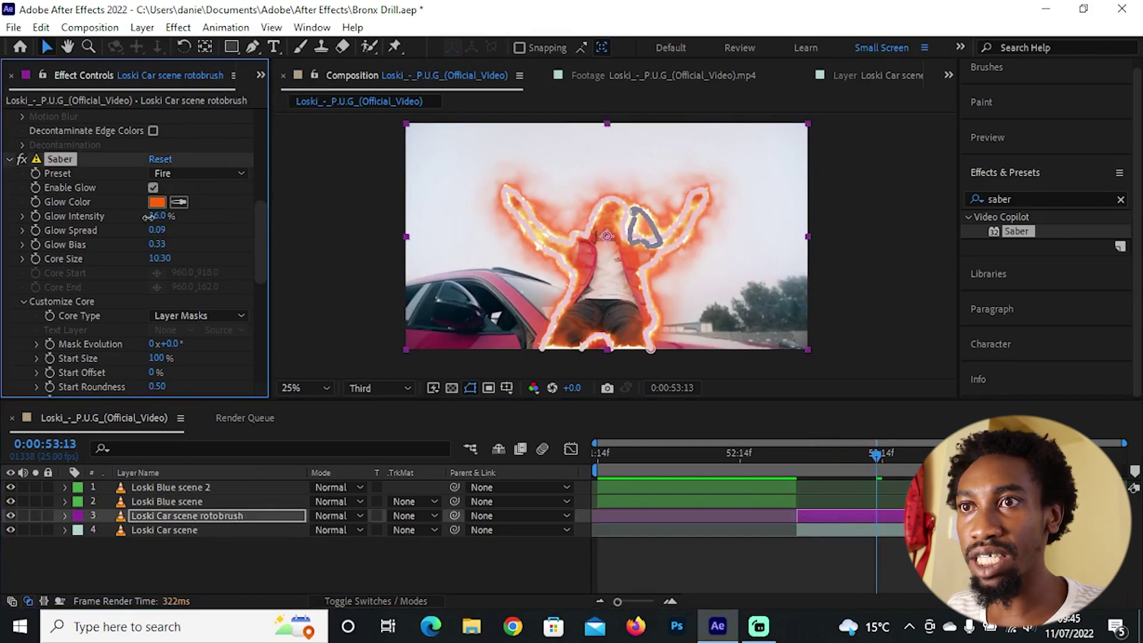
{"action": "left_click_drag", "start_coordinate": [147, 218], "coordinate": [271, 290]}
{"action": "left_click", "coordinate": [746, 579]}
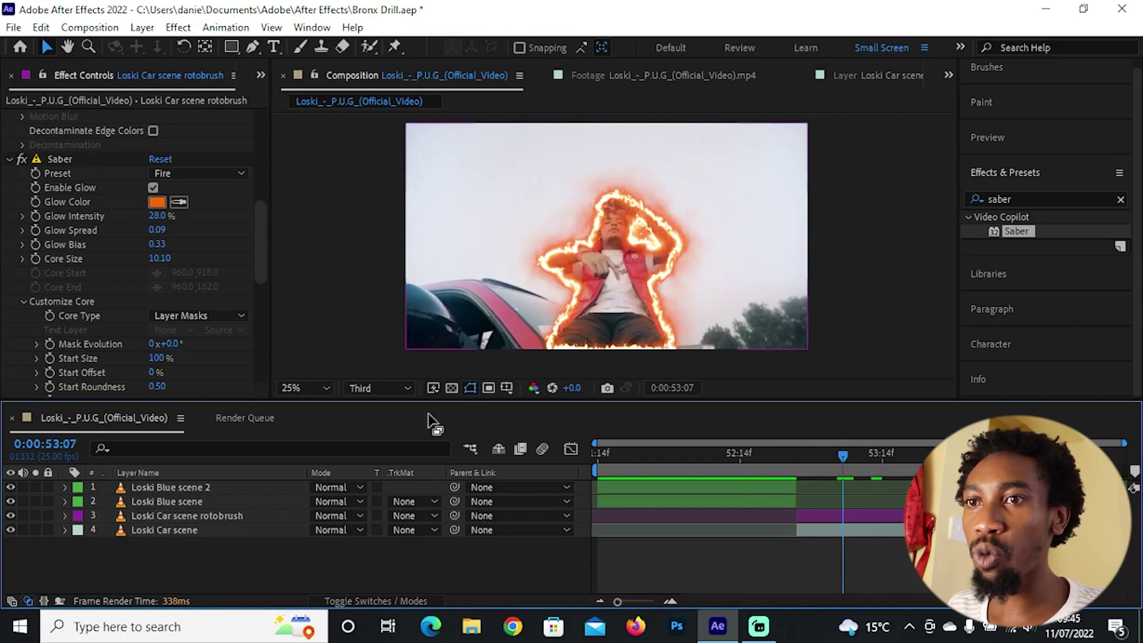
Step: Delete Mask 2 from the rotobrushed layer
{"action": "left_click", "coordinate": [184, 517]}
{"action": "key", "text": "m"}
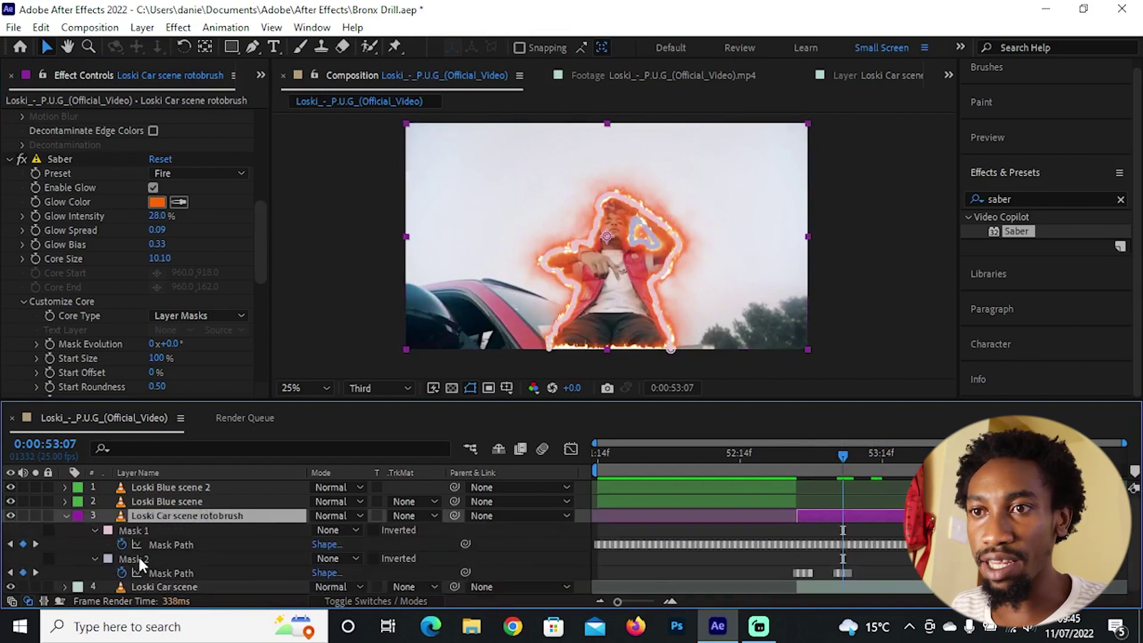
{"action": "left_click", "coordinate": [138, 558]}
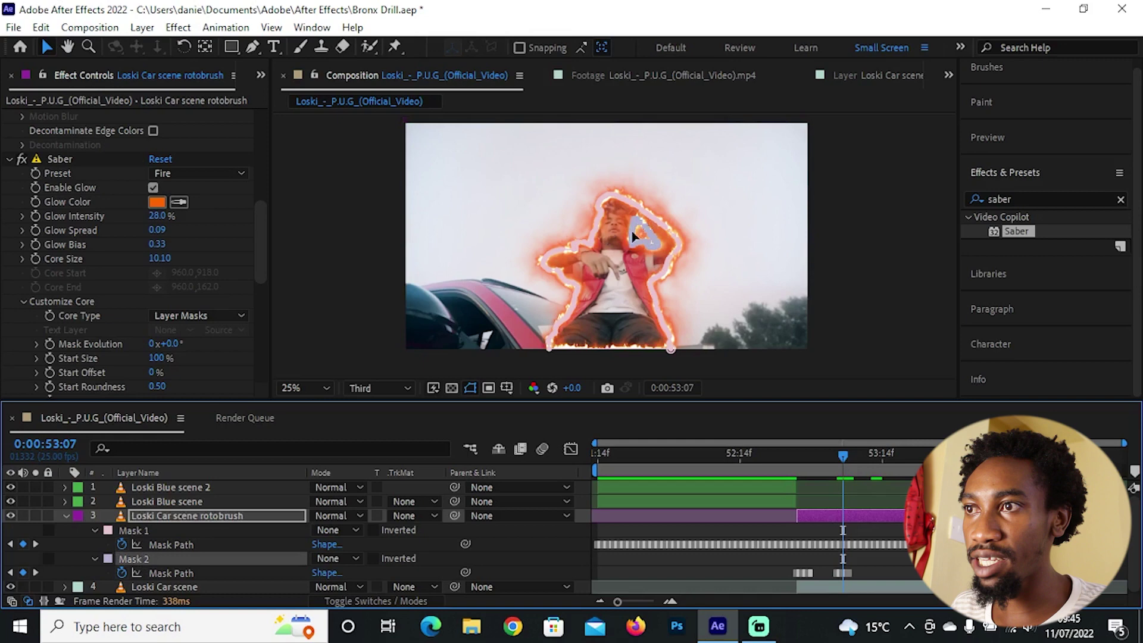
{"action": "key", "text": "Delete"}
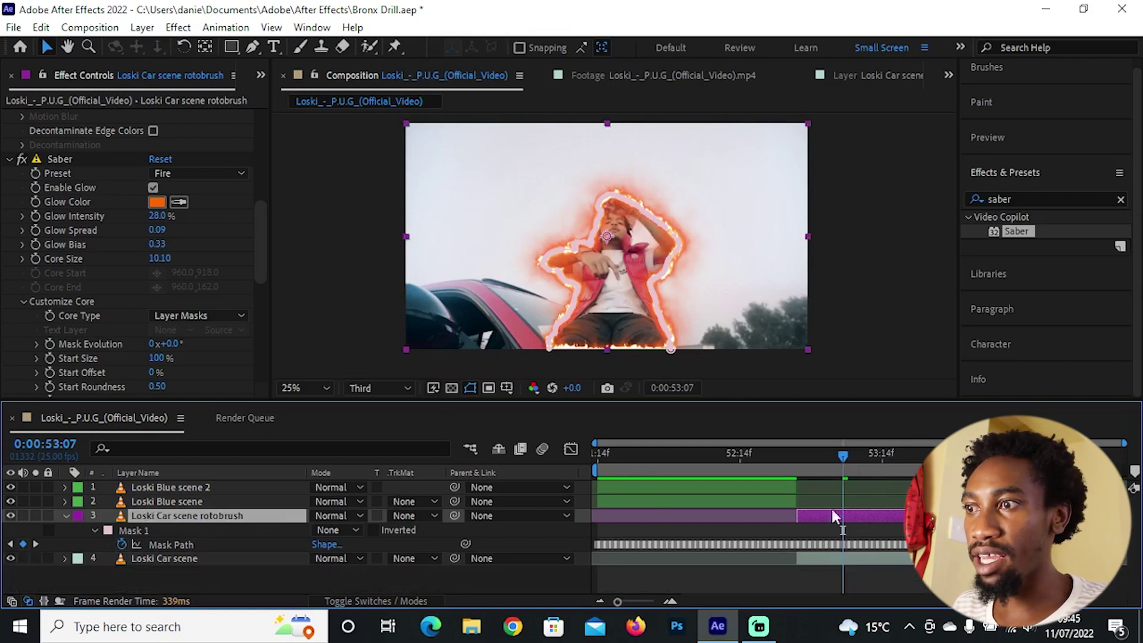
Step: Switch Saber's preset from Fire to Ghost for a blue glow, previewing around 0:00:53:00
{"action": "left_click_drag", "start_coordinate": [844, 456], "coordinate": [803, 458]}
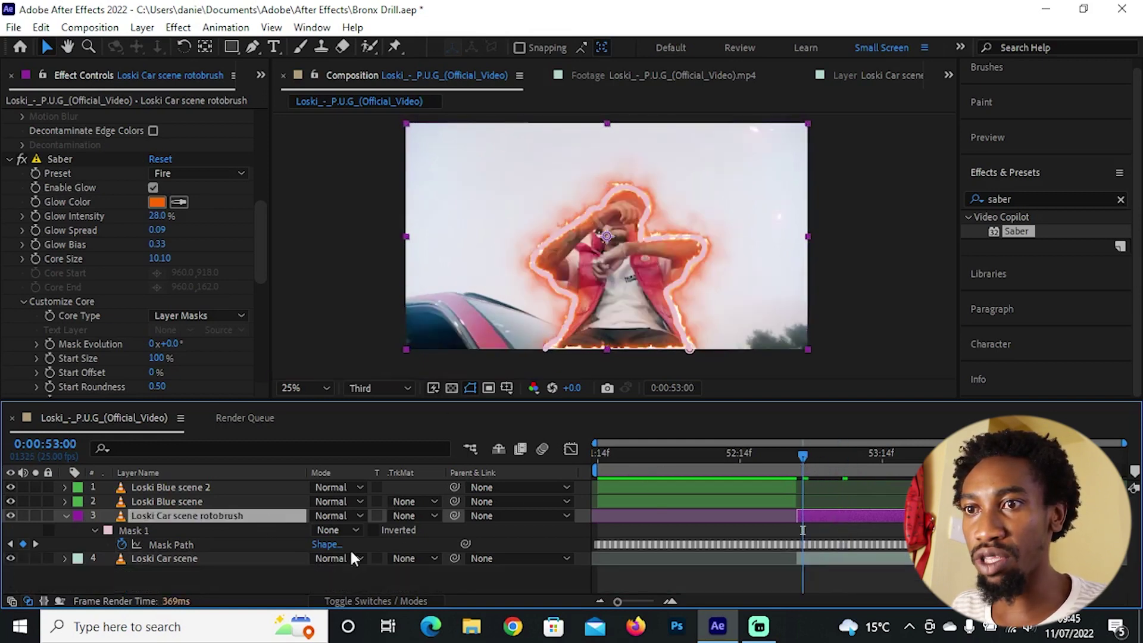
{"action": "key", "text": "m"}
{"action": "left_click", "coordinate": [201, 170]}
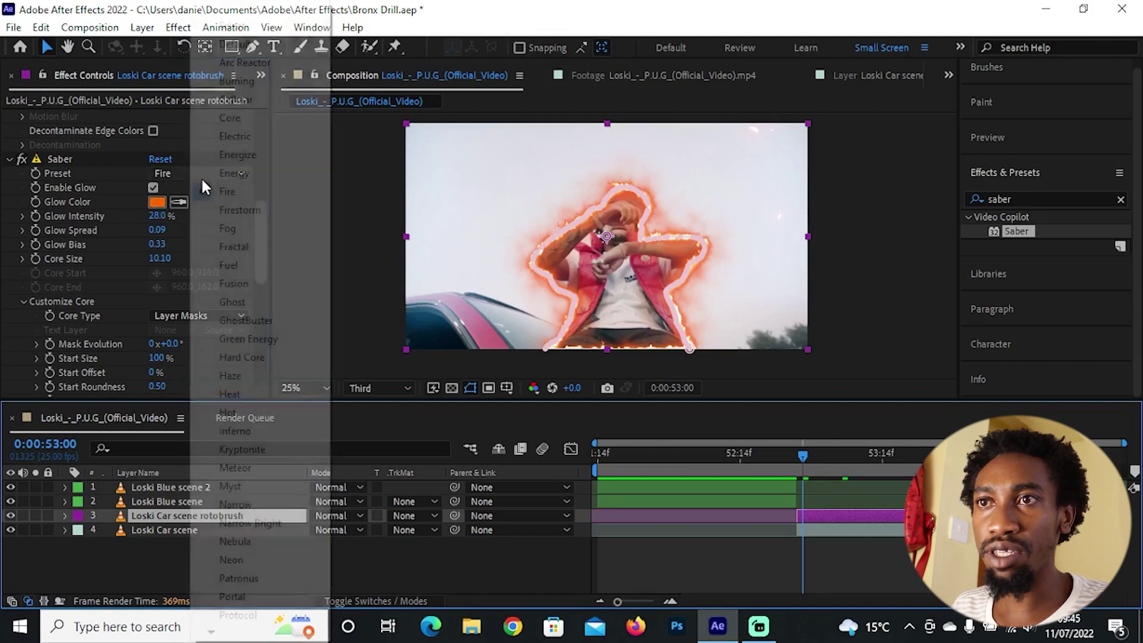
{"action": "left_click", "coordinate": [249, 302]}
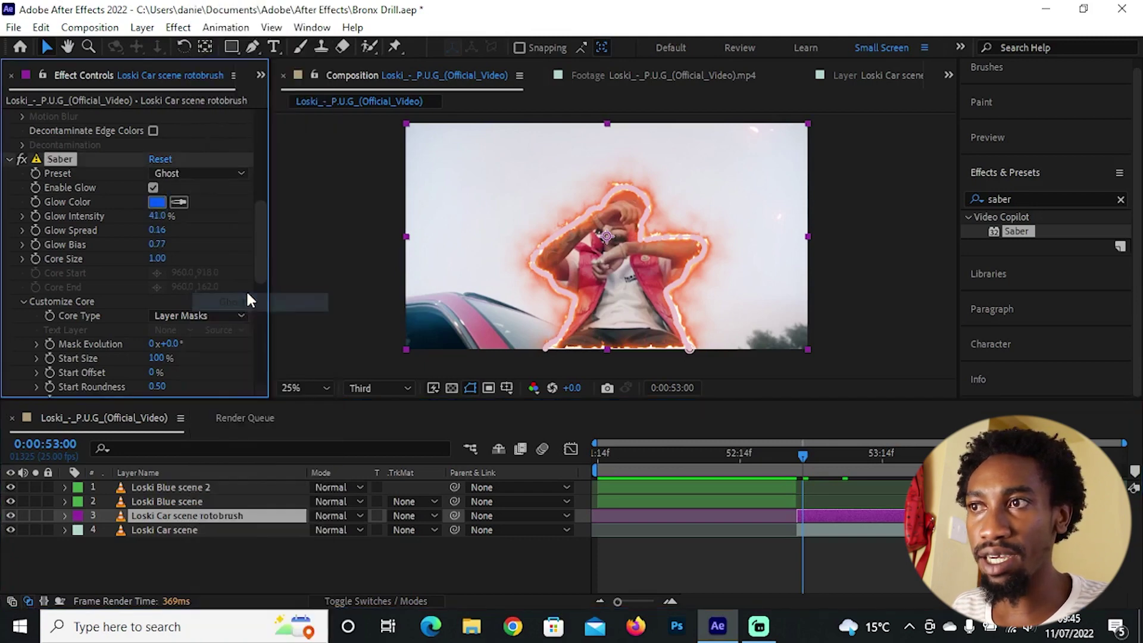
{"action": "left_click", "coordinate": [710, 565]}
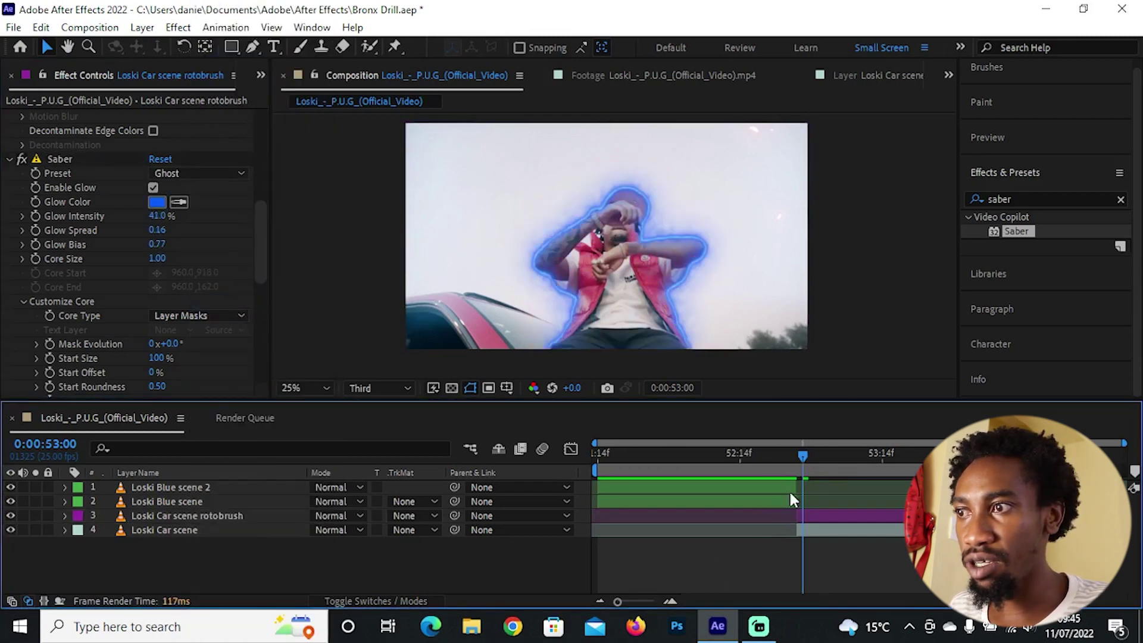
{"action": "left_click_drag", "start_coordinate": [803, 456], "coordinate": [911, 487]}
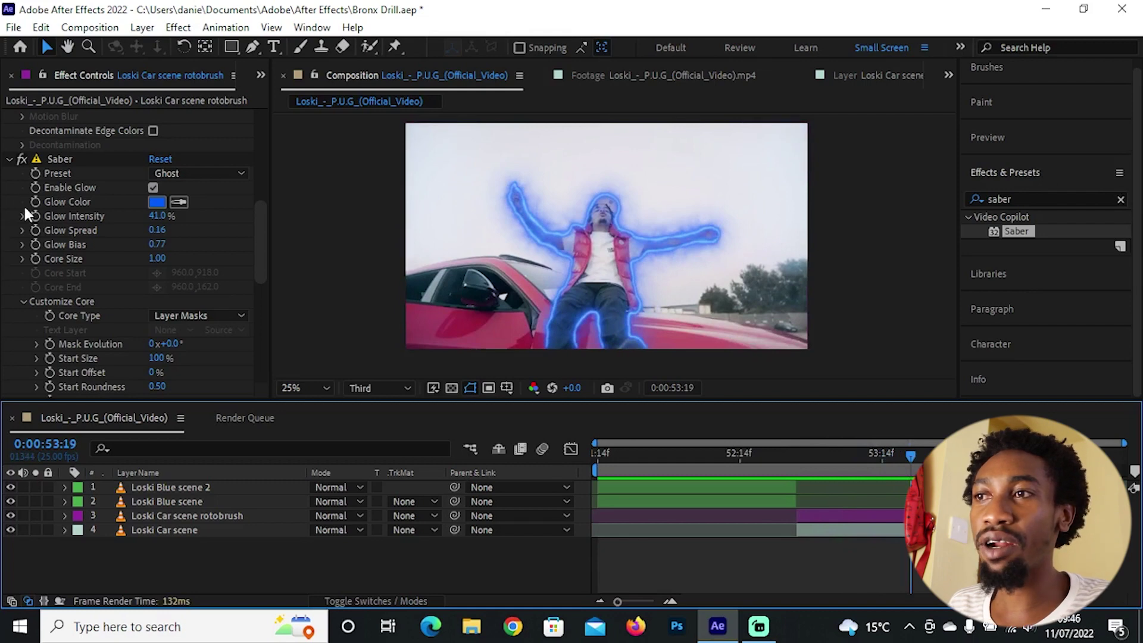
{"action": "left_click", "coordinate": [803, 468]}
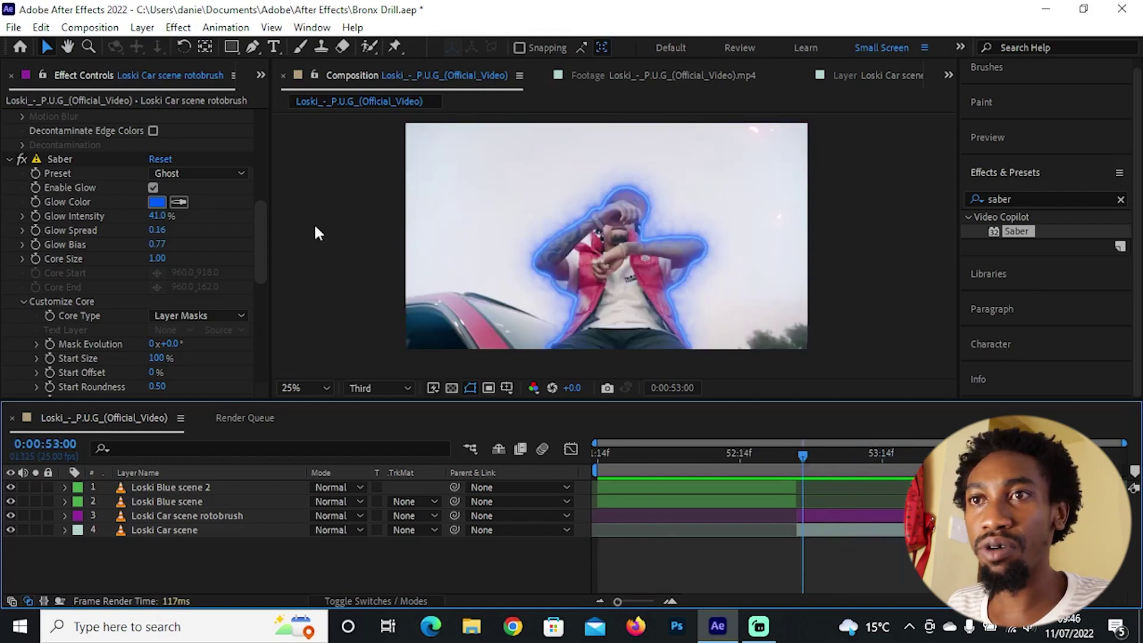
Step: Start keyframing Glow Color and add an early green glow keyframe
{"action": "left_click", "coordinate": [34, 198]}
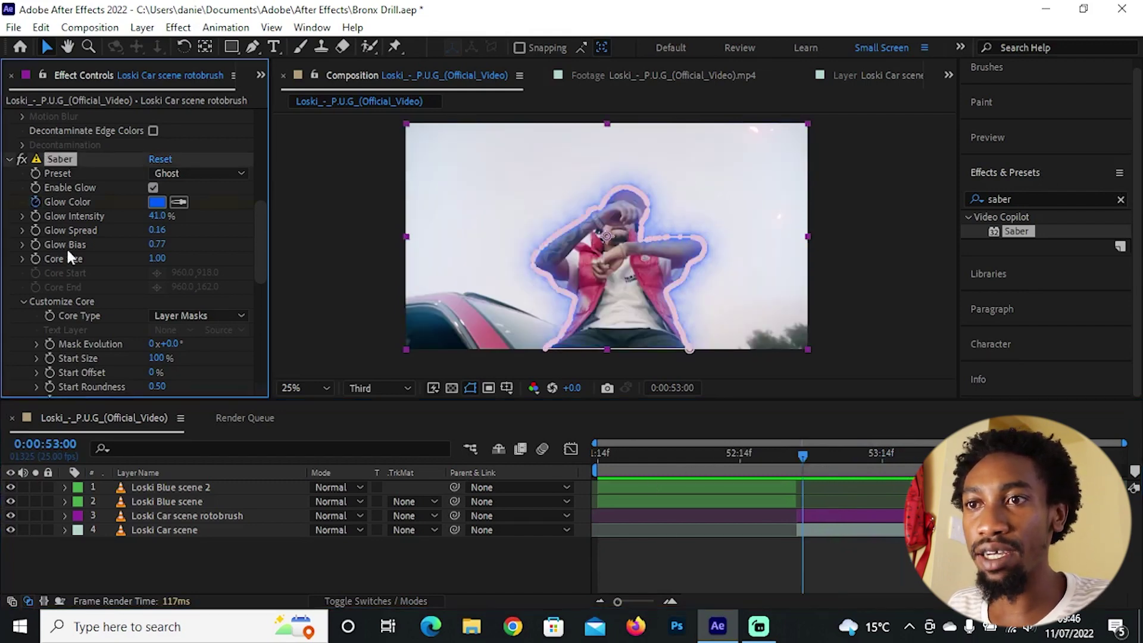
{"action": "key", "text": "u"}
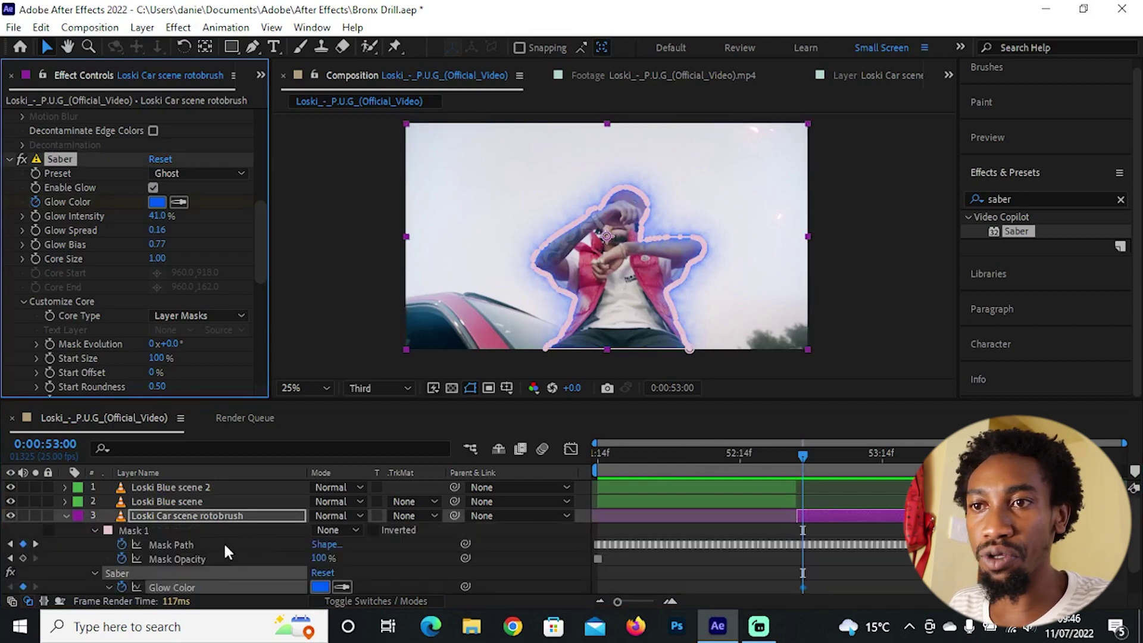
{"action": "scroll", "coordinate": [203, 581], "scroll_direction": "down", "scroll_amount": 2}
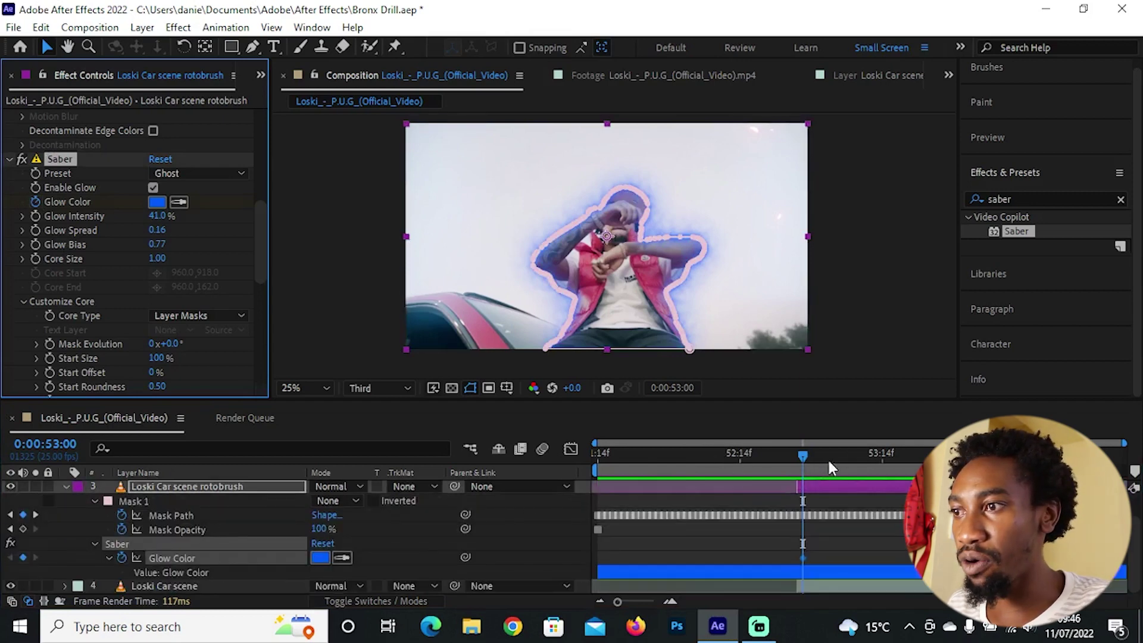
{"action": "left_click_drag", "start_coordinate": [830, 467], "coordinate": [917, 468]}
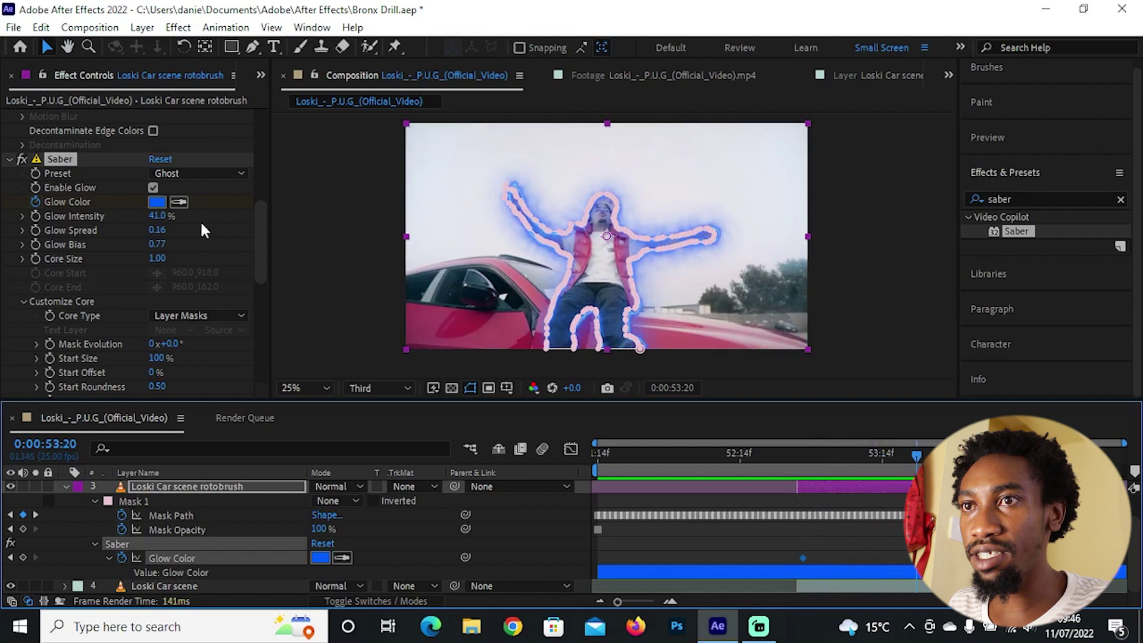
{"action": "left_click", "coordinate": [157, 201]}
{"action": "left_click", "coordinate": [602, 337]}
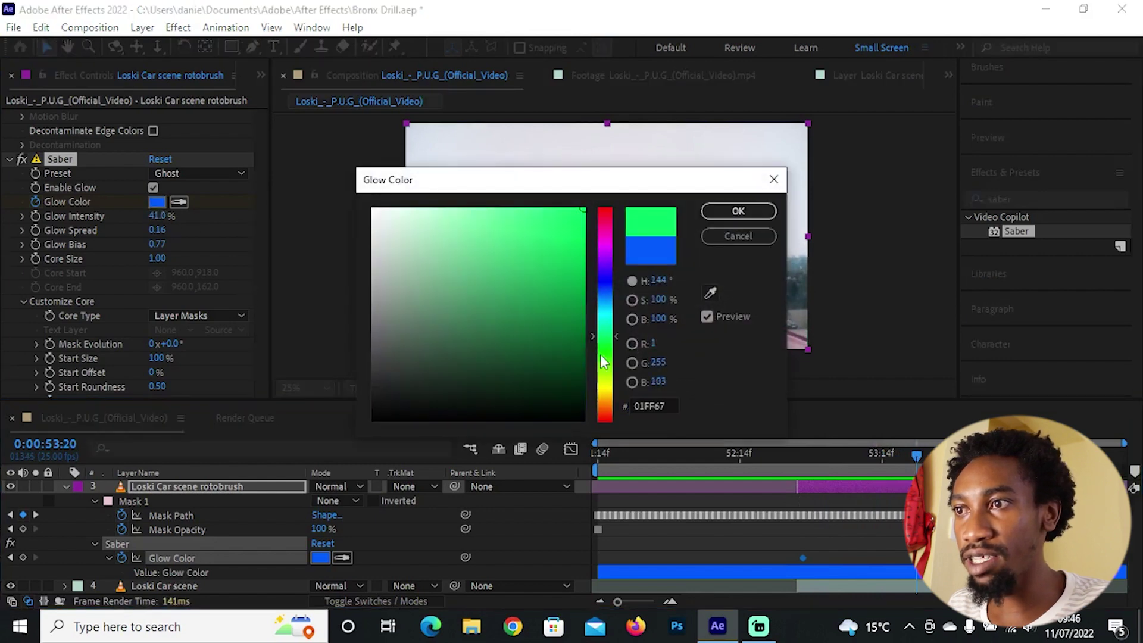
{"action": "key", "text": "Return"}
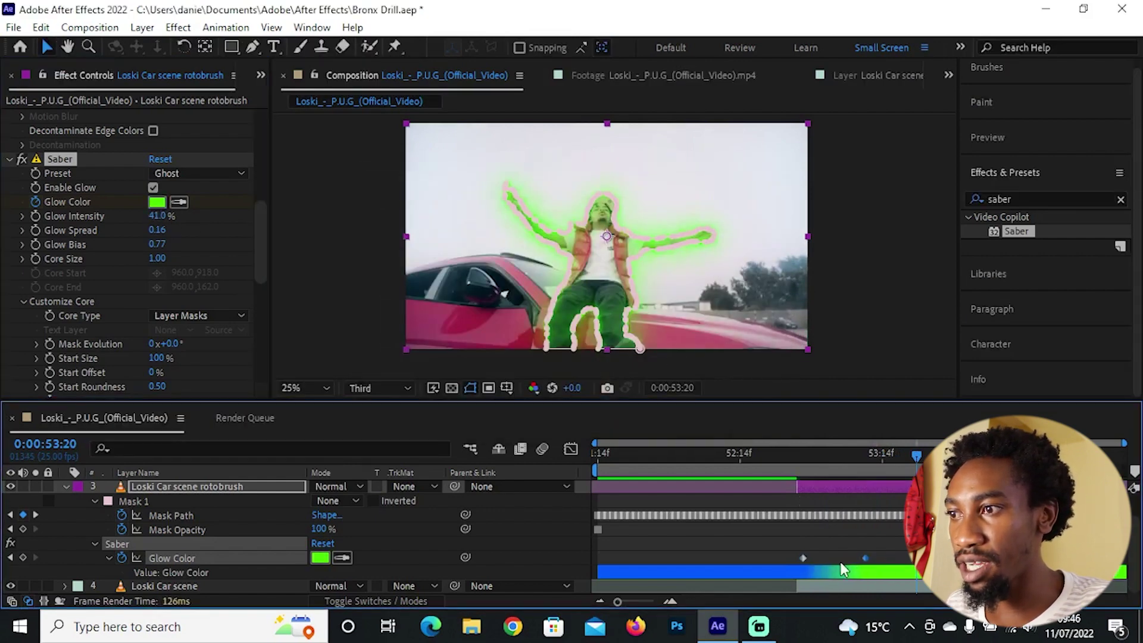
{"action": "left_click_drag", "start_coordinate": [865, 558], "coordinate": [819, 560]}
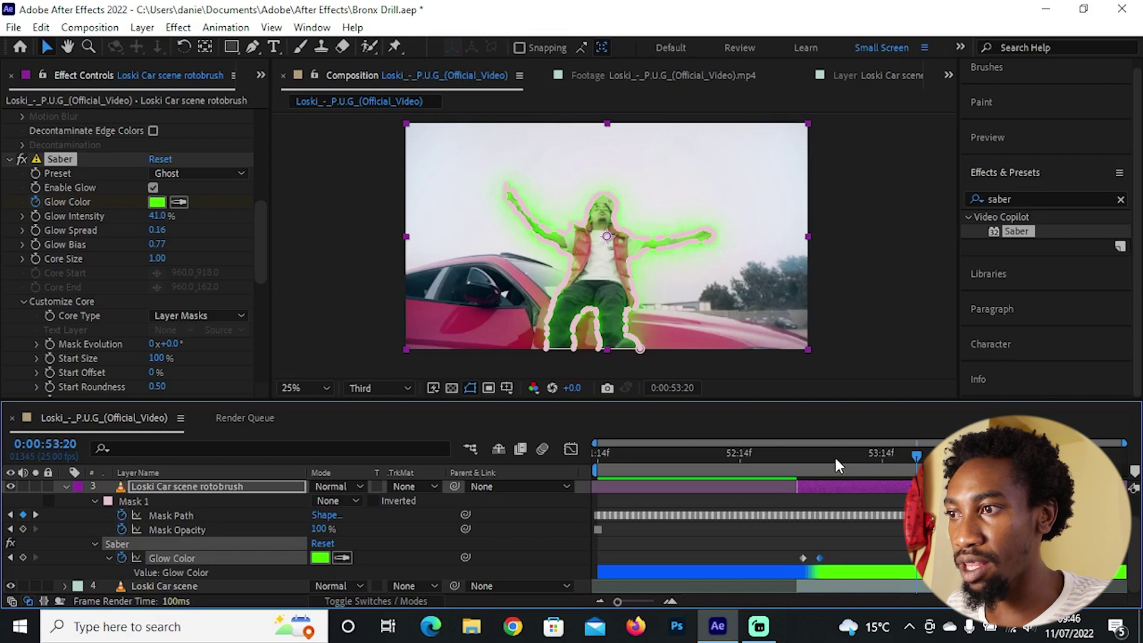
Step: Add a new-hue colour keyframe at 0:00:53:05 and a yellow one at 0:00:53:07
{"action": "left_click", "coordinate": [833, 455]}
{"action": "left_click", "coordinate": [157, 202]}
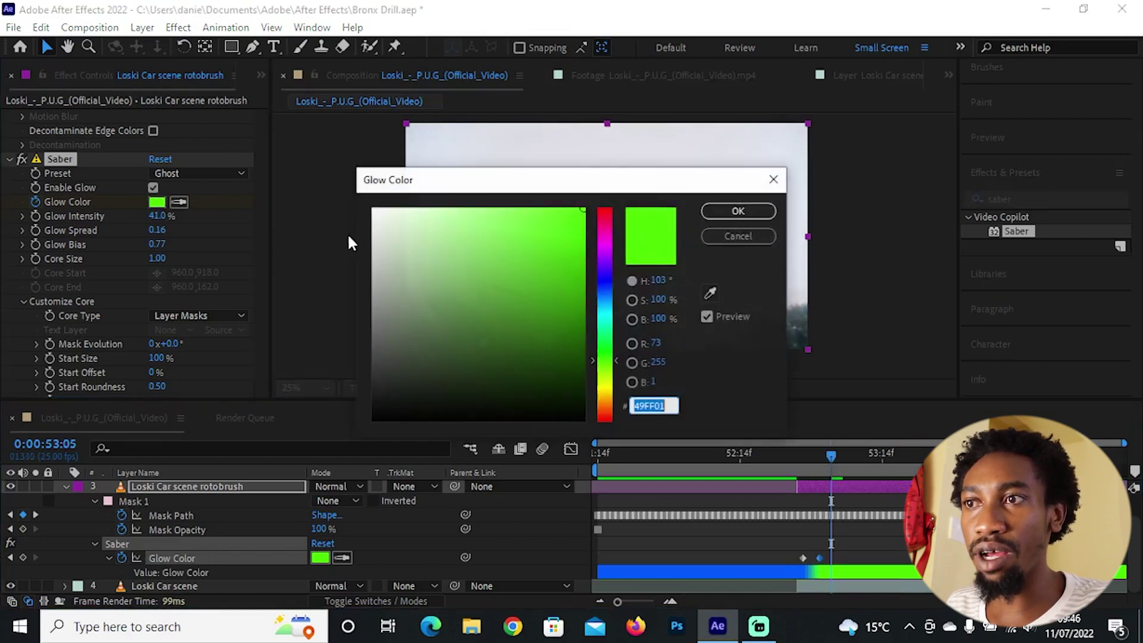
{"action": "left_click_drag", "start_coordinate": [605, 384], "coordinate": [604, 285]}
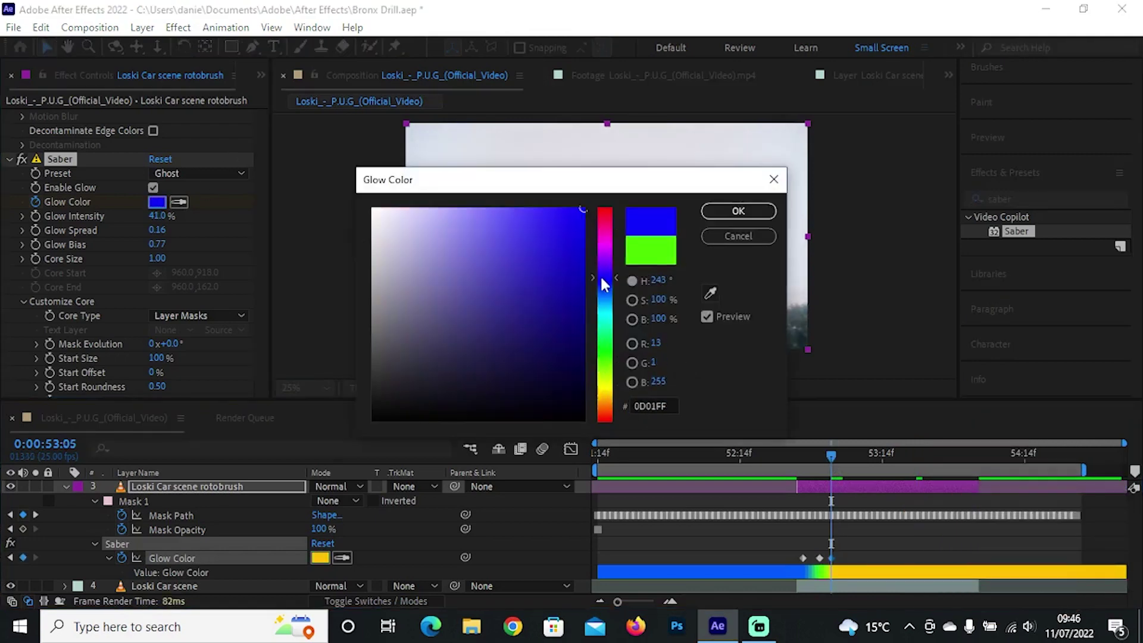
{"action": "key", "text": "Return"}
{"action": "left_click", "coordinate": [843, 455]}
{"action": "left_click", "coordinate": [157, 202]}
{"action": "left_click", "coordinate": [733, 231]}
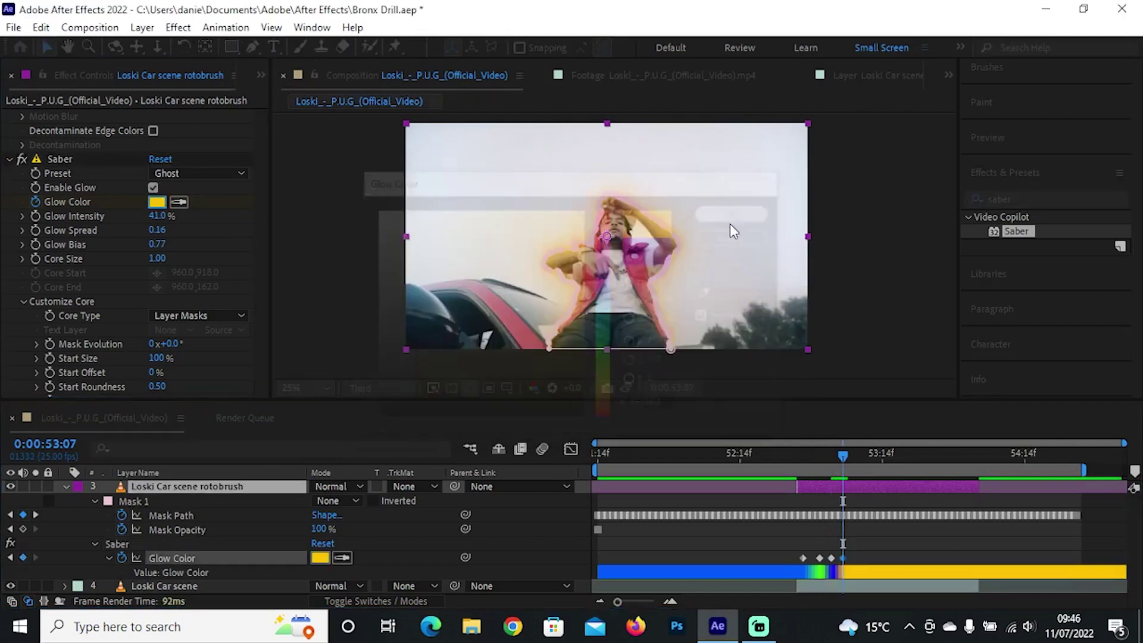
Step: Set the glow to red FF0000 at 0:00:53:09
{"action": "key", "text": "Page_Down"}
{"action": "key", "text": "Page_Down"}
{"action": "left_click", "coordinate": [158, 202]}
{"action": "type", "text": "FF0000"}
{"action": "key", "text": "Return"}
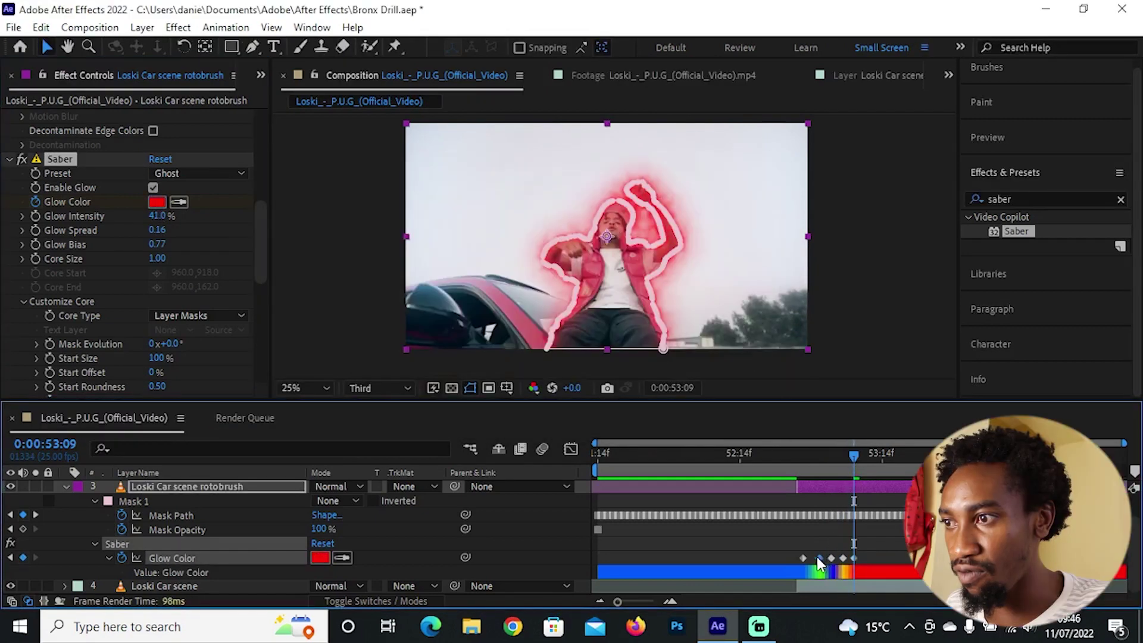
{"action": "left_click_drag", "start_coordinate": [831, 558], "coordinate": [838, 558]}
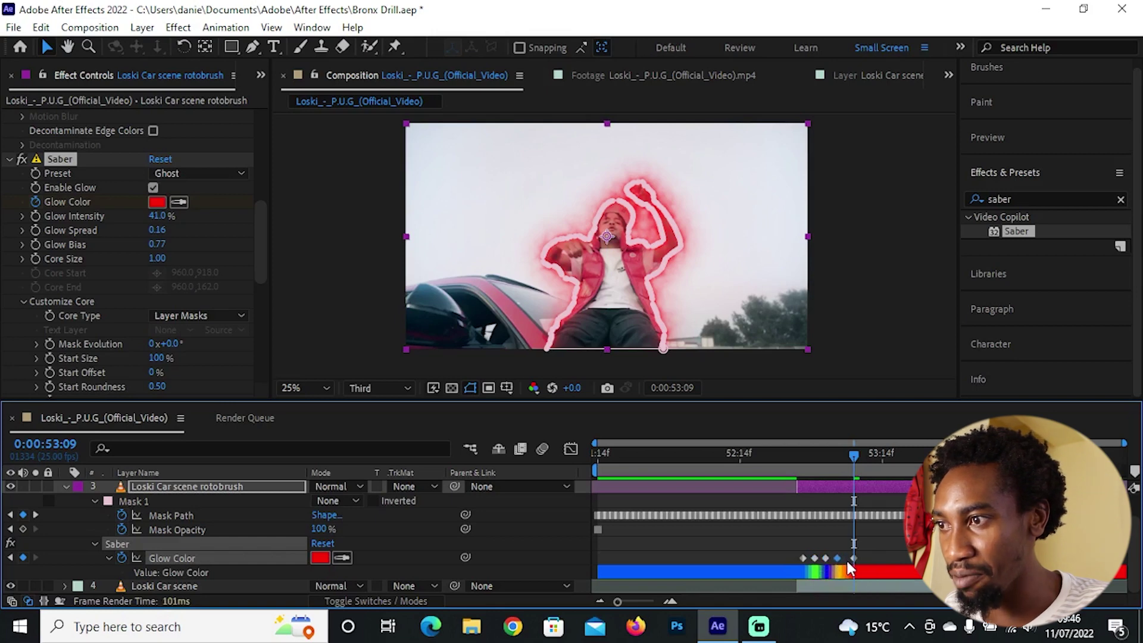
Step: Copy the Glow Color keyframes and paste them twice further along the timeline, undoing a third paste
{"action": "left_click", "coordinate": [843, 563]}
{"action": "left_click_drag", "start_coordinate": [853, 558], "coordinate": [799, 559]}
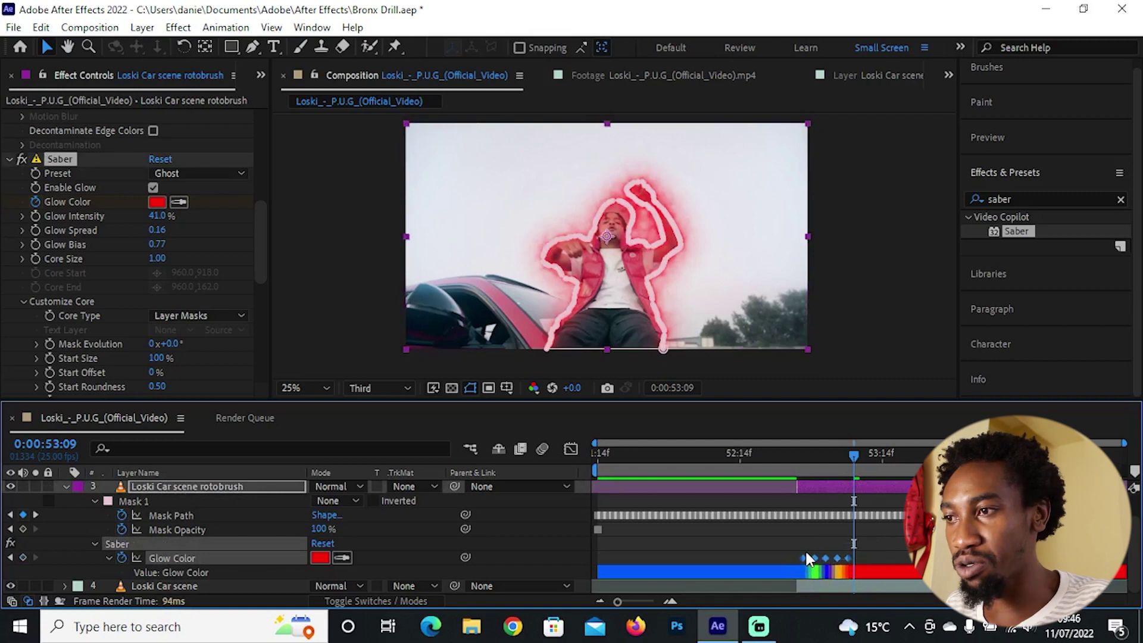
{"action": "left_click_drag", "start_coordinate": [854, 456], "coordinate": [858, 460]}
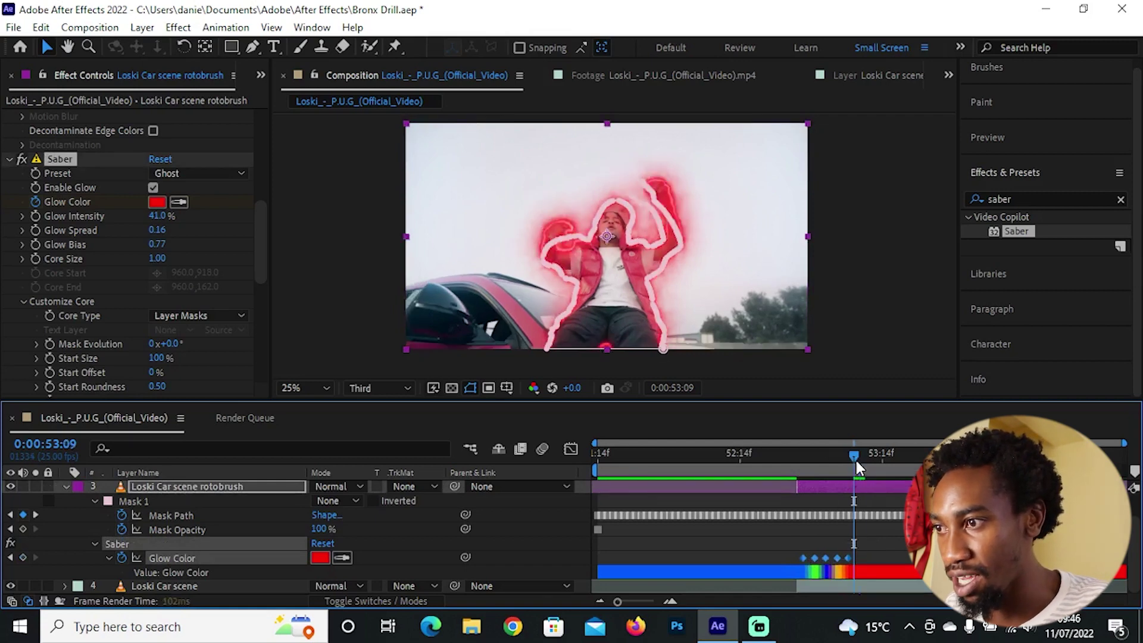
{"action": "key", "text": "ctrl+v"}
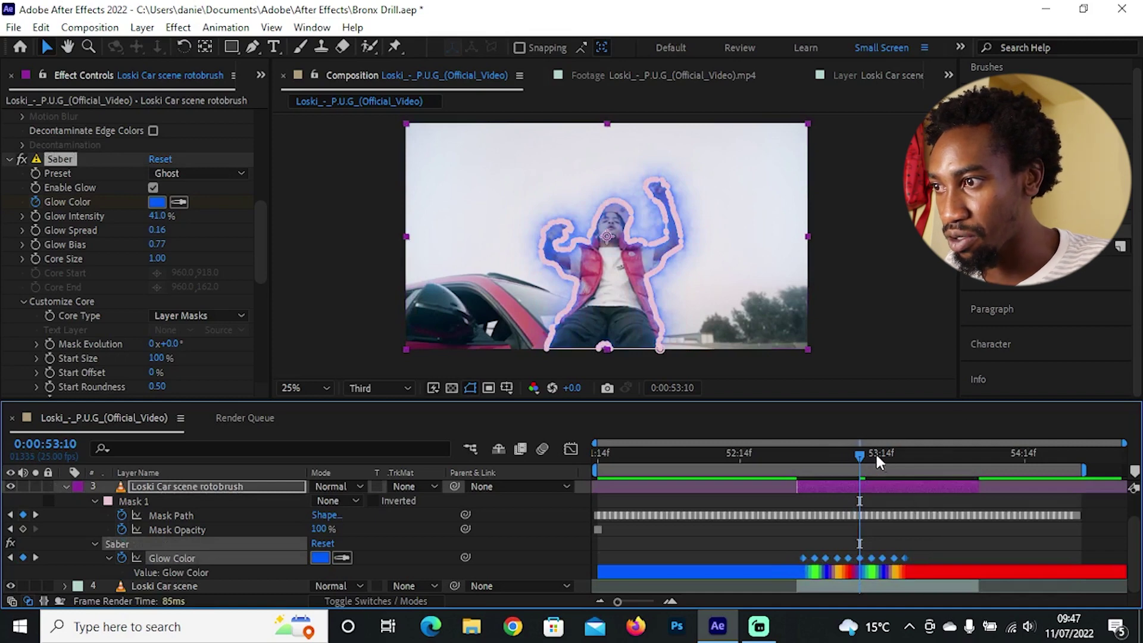
{"action": "left_click_drag", "start_coordinate": [875, 452], "coordinate": [914, 460]}
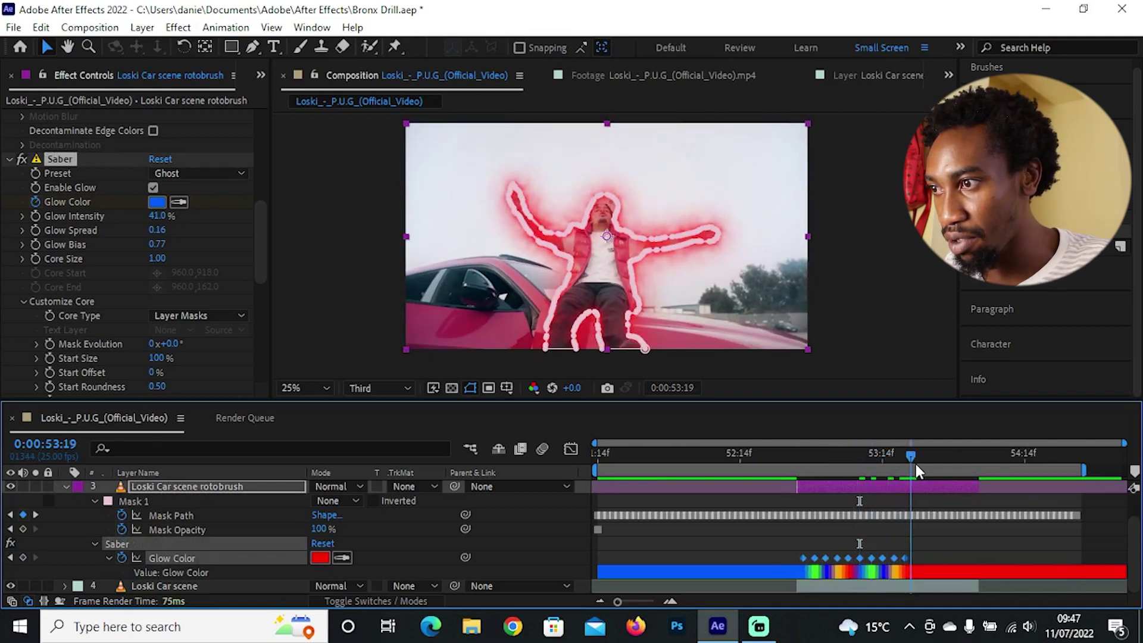
{"action": "key", "text": "ctrl+v"}
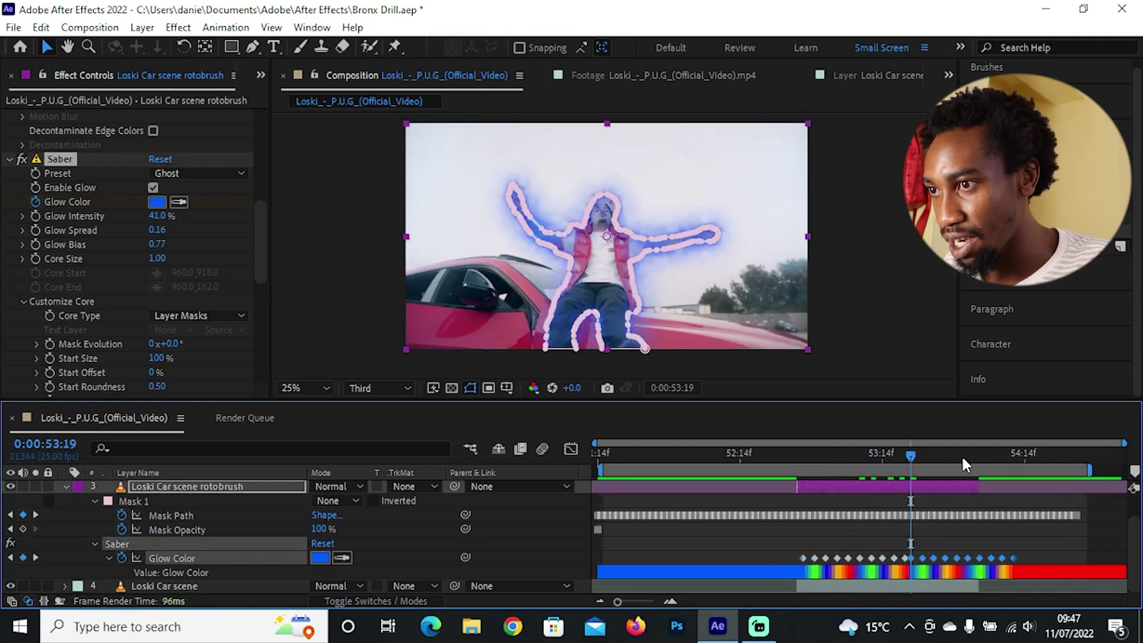
{"action": "left_click_drag", "start_coordinate": [963, 455], "coordinate": [1009, 470]}
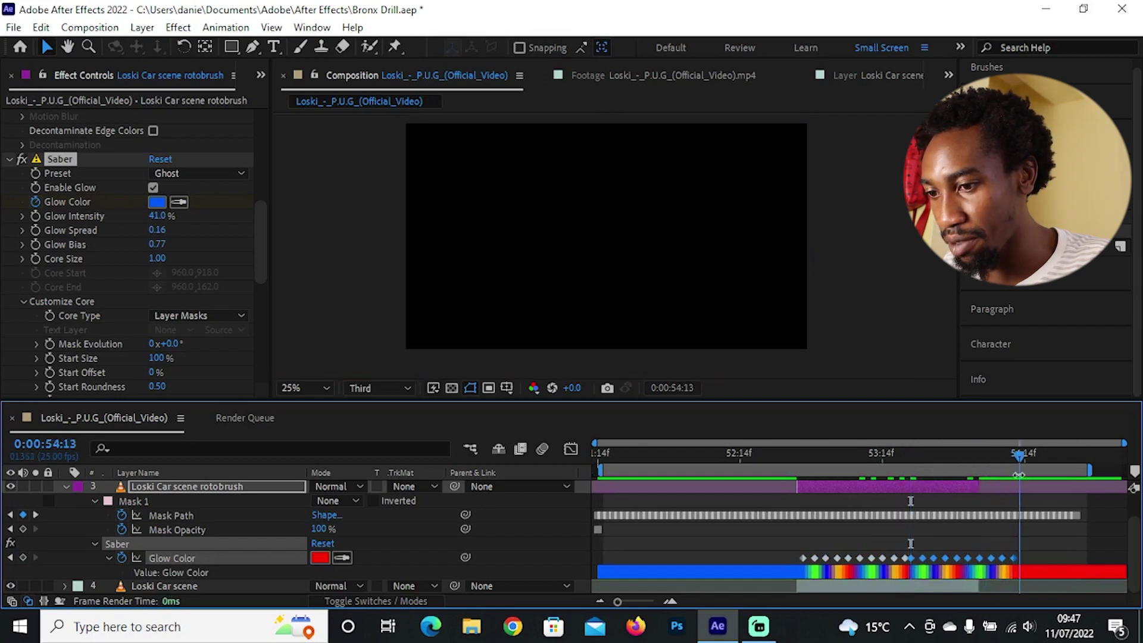
{"action": "key", "text": "ctrl+v"}
{"action": "key", "text": "ctrl+z"}
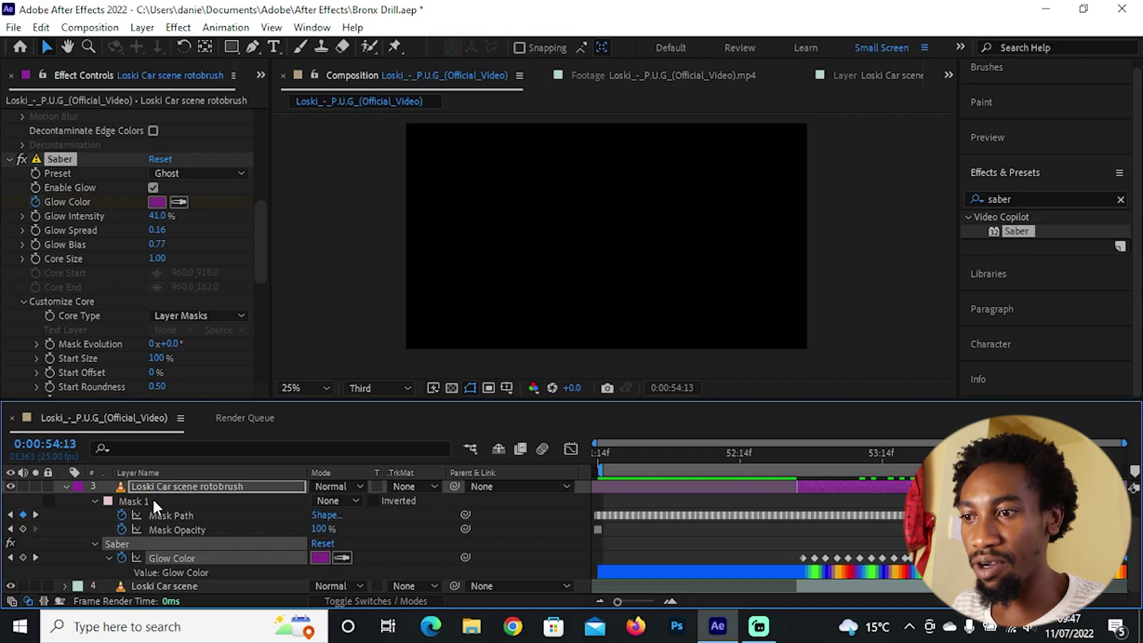
{"action": "key", "text": "u"}
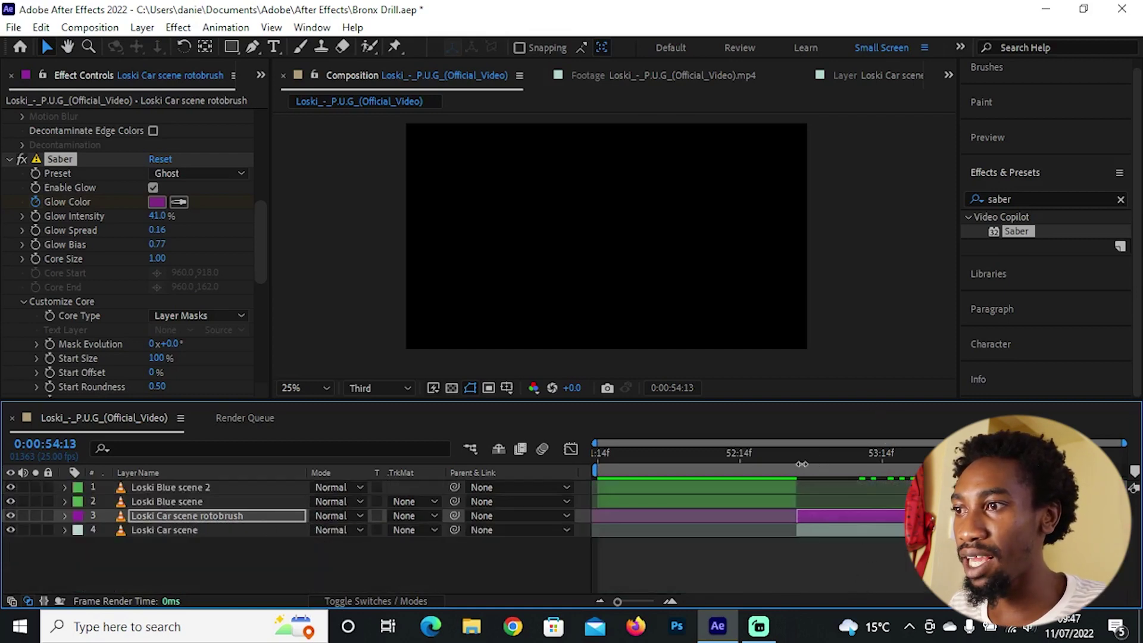
Step: Move the playhead back to 0:00:52:22, just before the glow starts
{"action": "left_click", "coordinate": [809, 454]}
{"action": "left_click", "coordinate": [786, 454]}
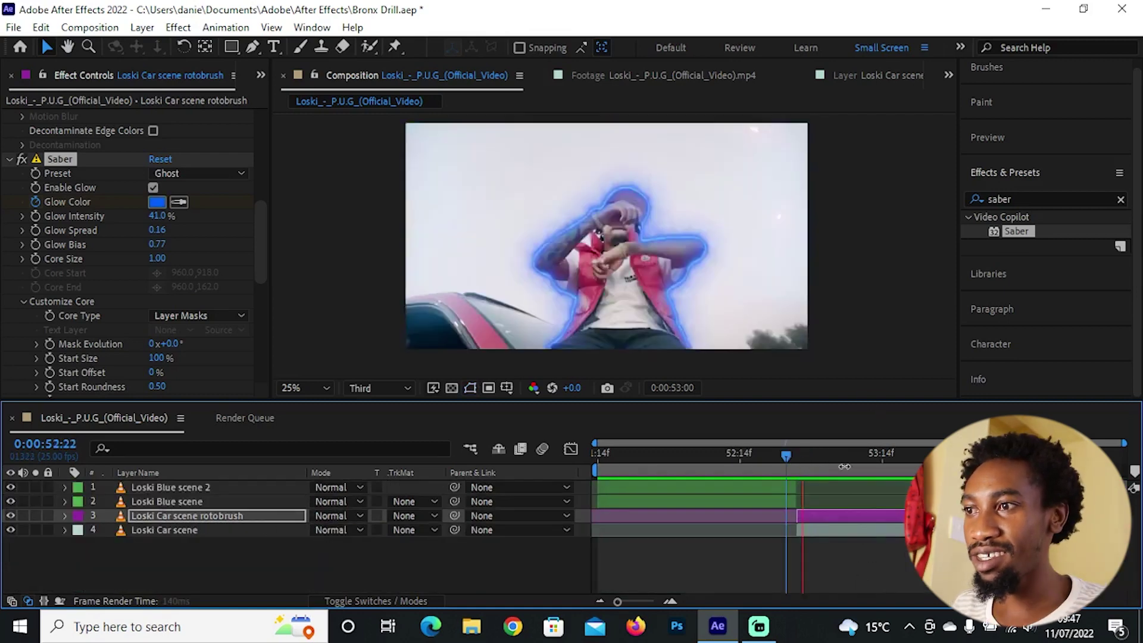